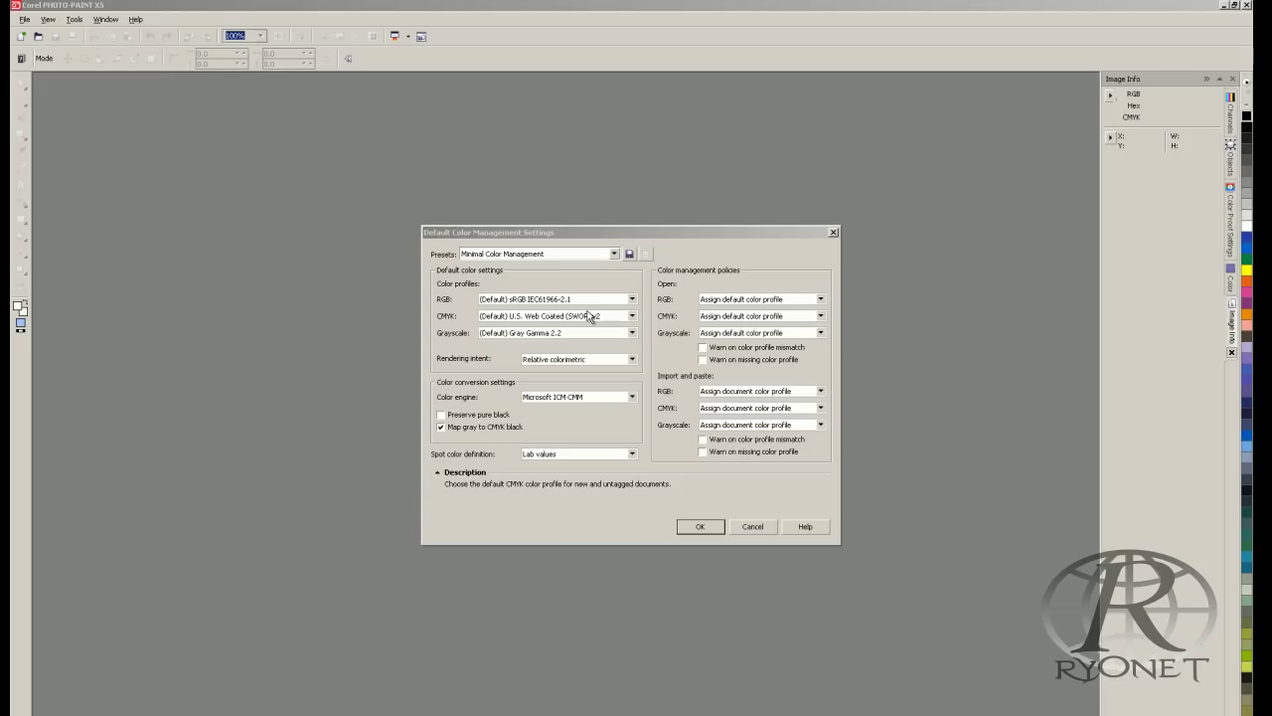
- Accept the Minimal Color Management preset in the default color settings and open the image thealps.jpg
{"action": "left_click", "coordinate": [702, 528]}
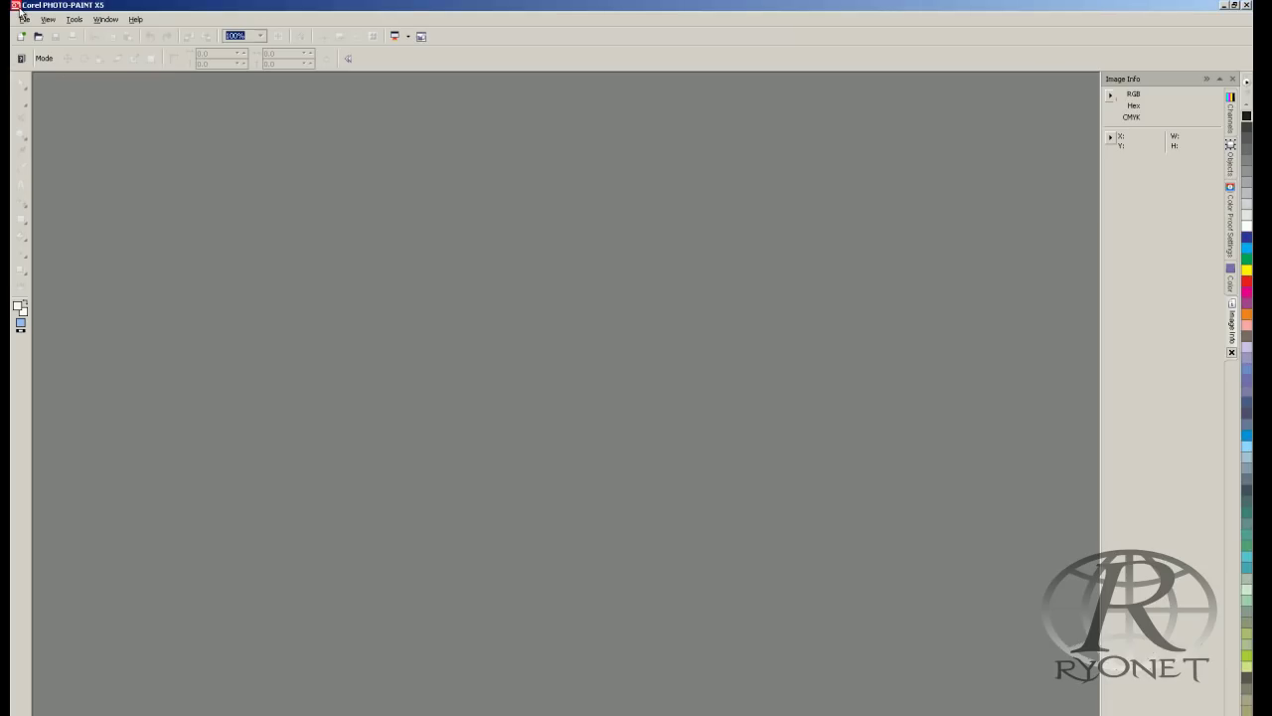
{"action": "left_click", "coordinate": [24, 19]}
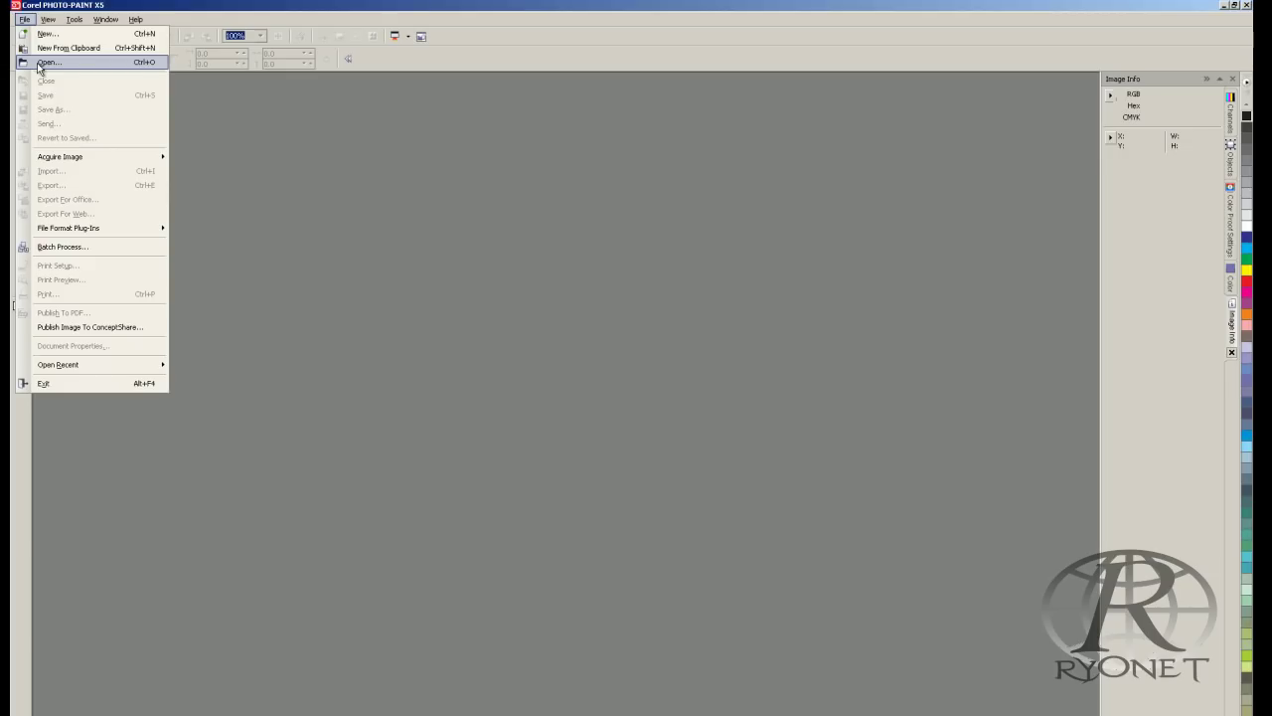
{"action": "left_click", "coordinate": [42, 62]}
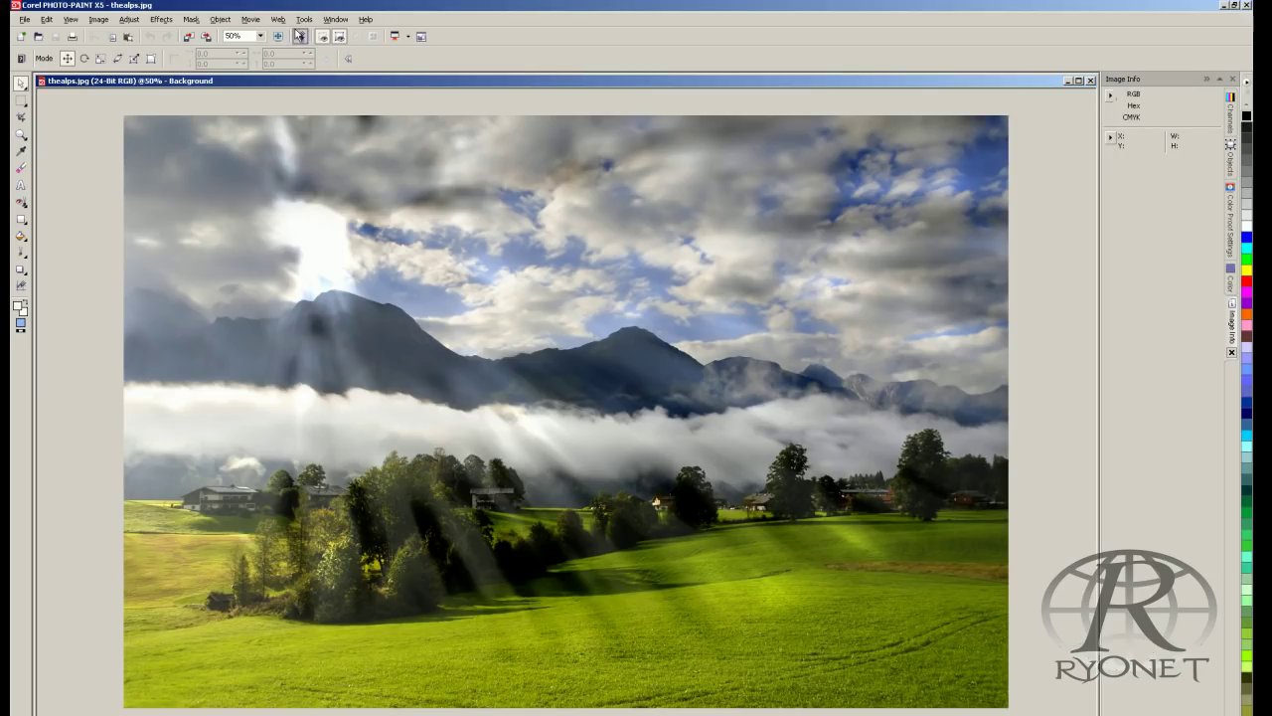
- Review the default color management settings, including profiles and policies, and close them without changes
{"action": "left_click", "coordinate": [304, 19]}
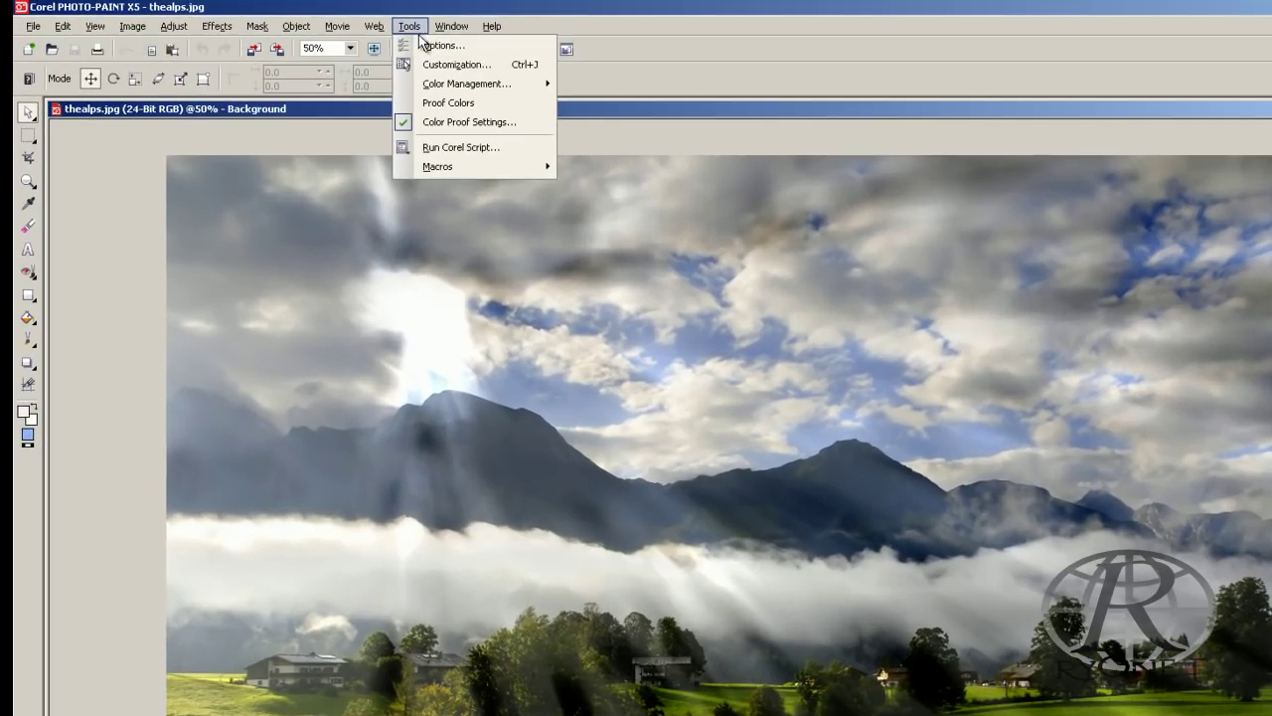
{"action": "mouse_move", "coordinate": [467, 84]}
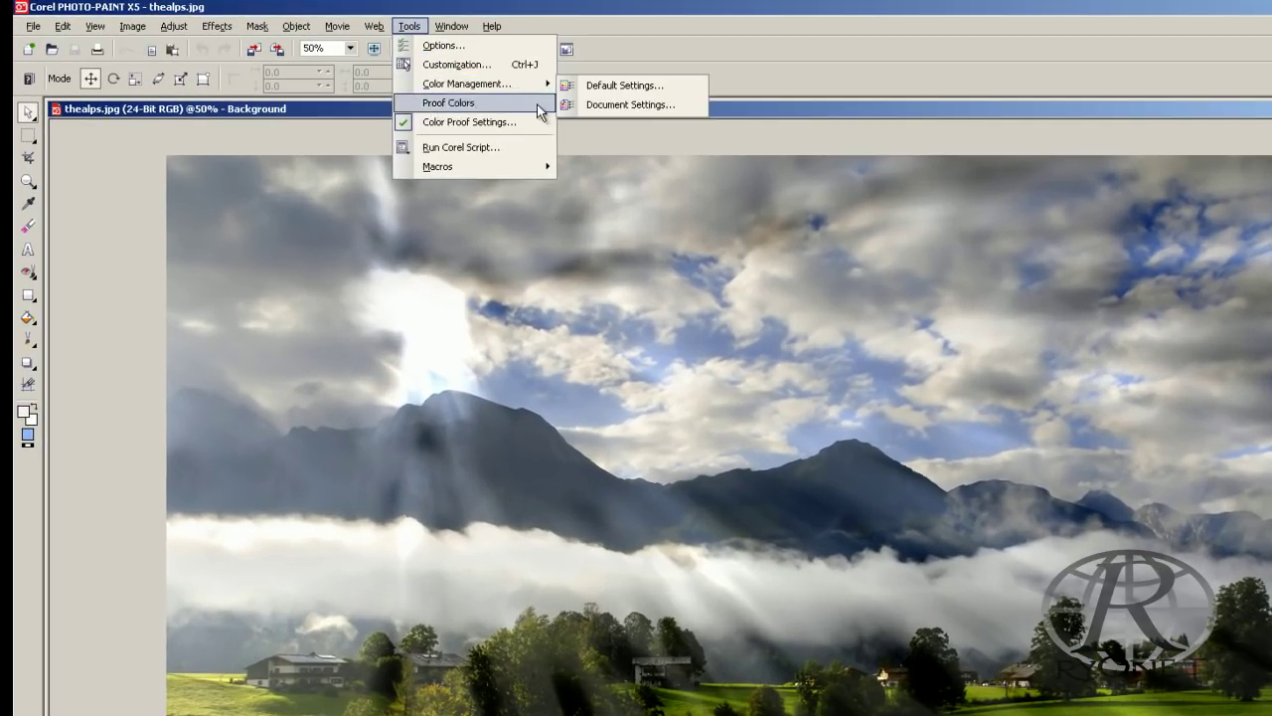
{"action": "left_click", "coordinate": [675, 87]}
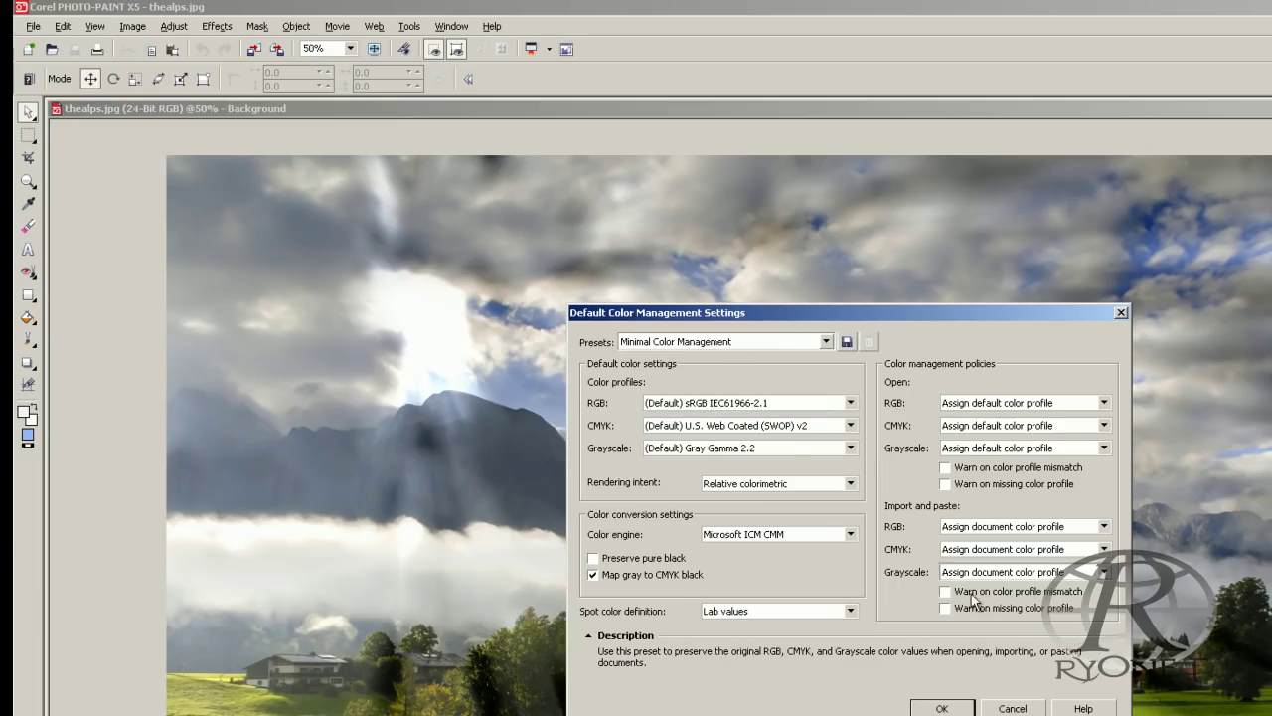
{"action": "left_click", "coordinate": [1016, 708]}
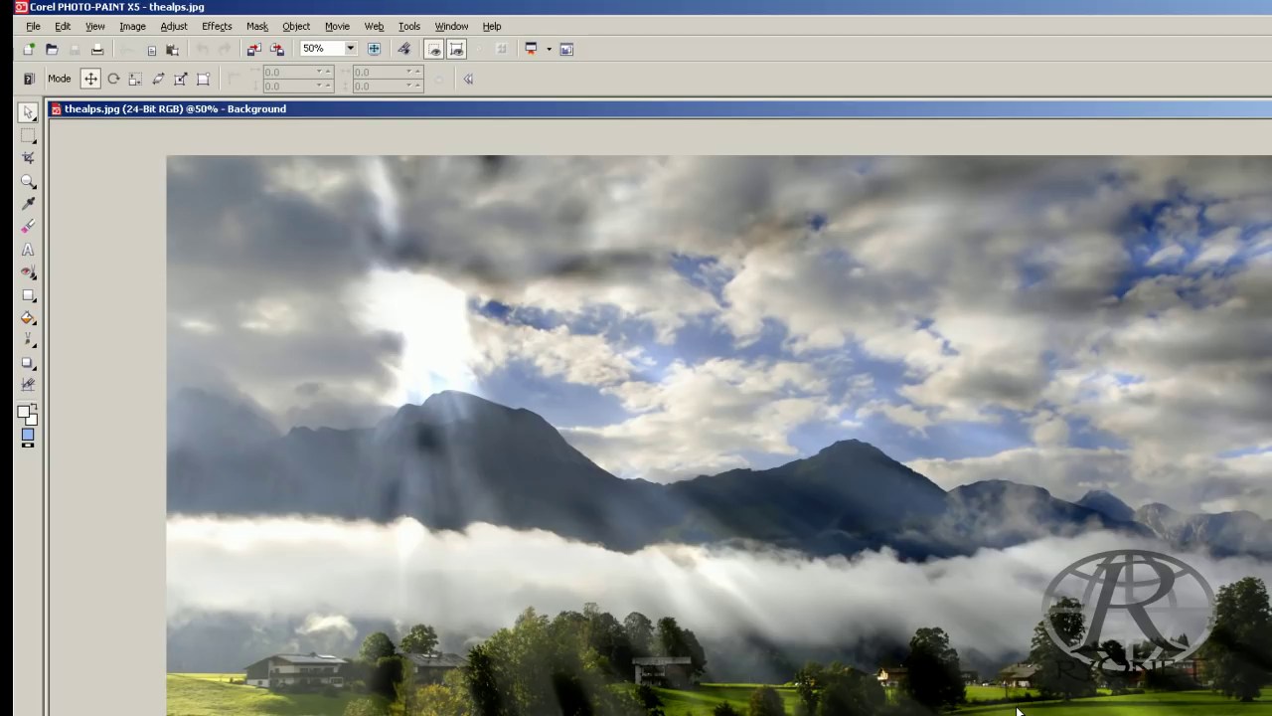
- Review the document color settings of thealps.jpg, including its color profile and rendering intent, and close them without changes
{"action": "left_click", "coordinate": [409, 26]}
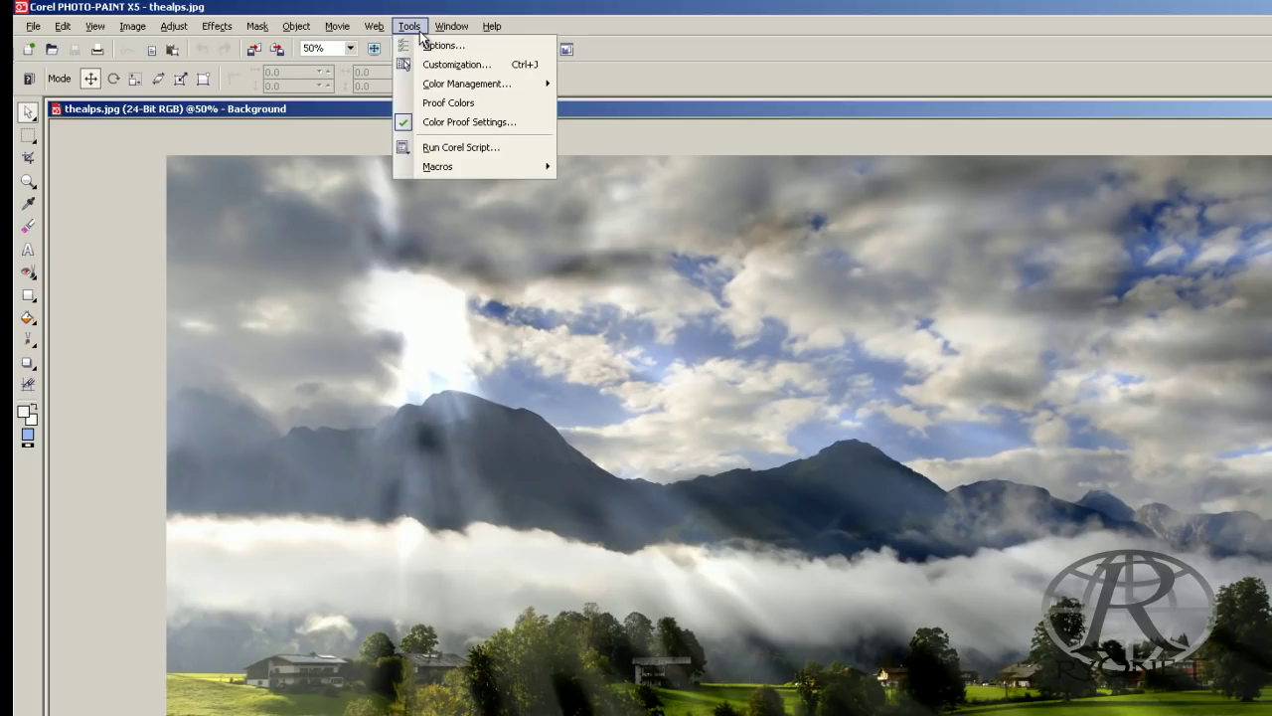
{"action": "mouse_move", "coordinate": [426, 88]}
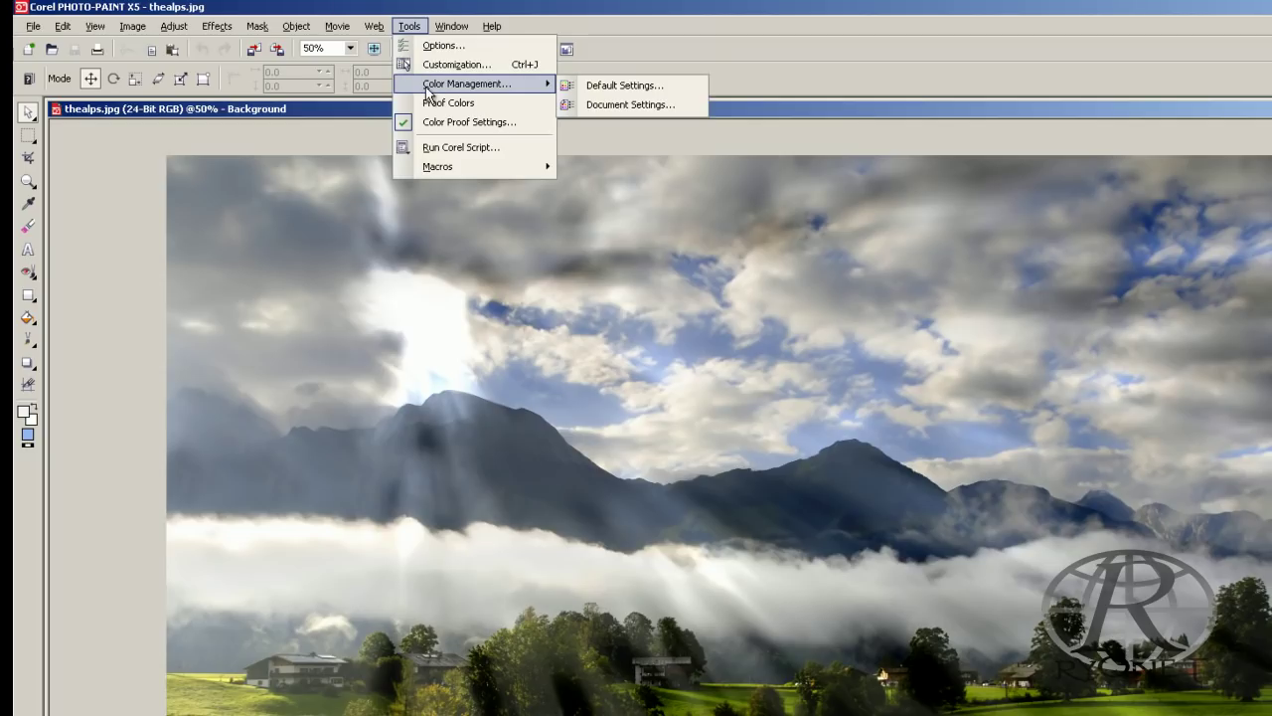
{"action": "left_click", "coordinate": [660, 108]}
{"action": "mouse_move", "coordinate": [742, 453]}
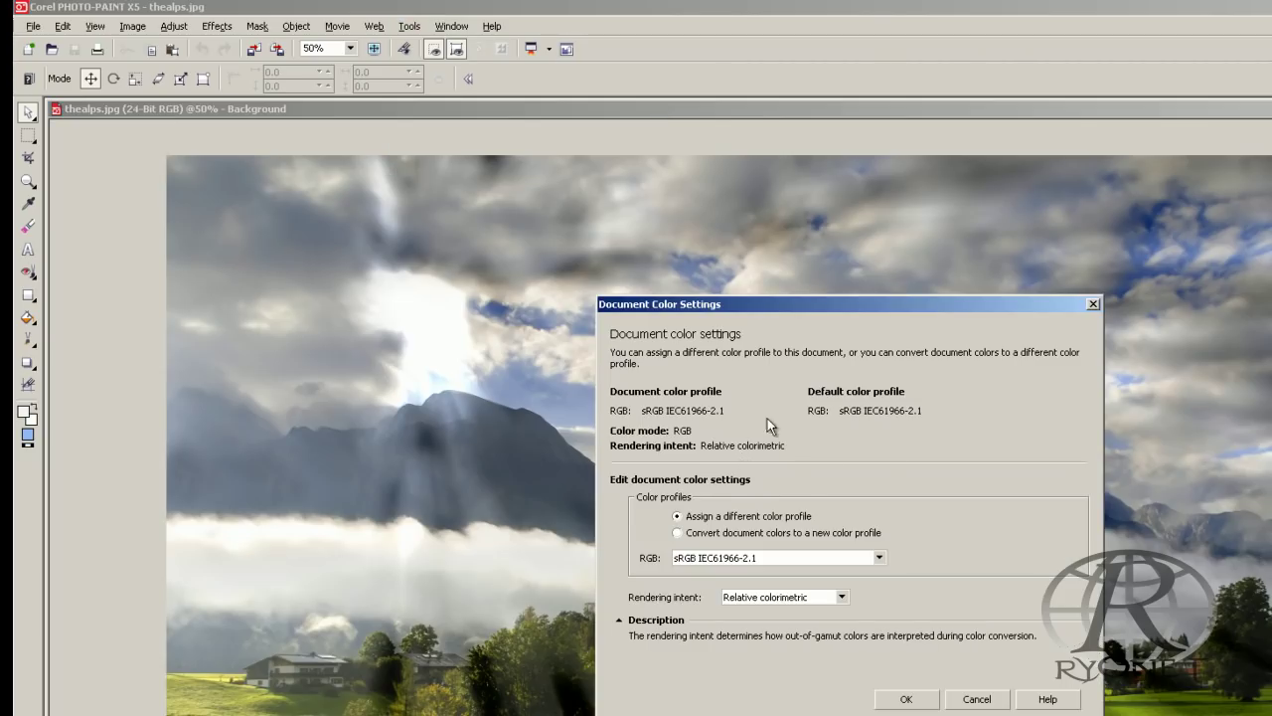
{"action": "left_click", "coordinate": [977, 700]}
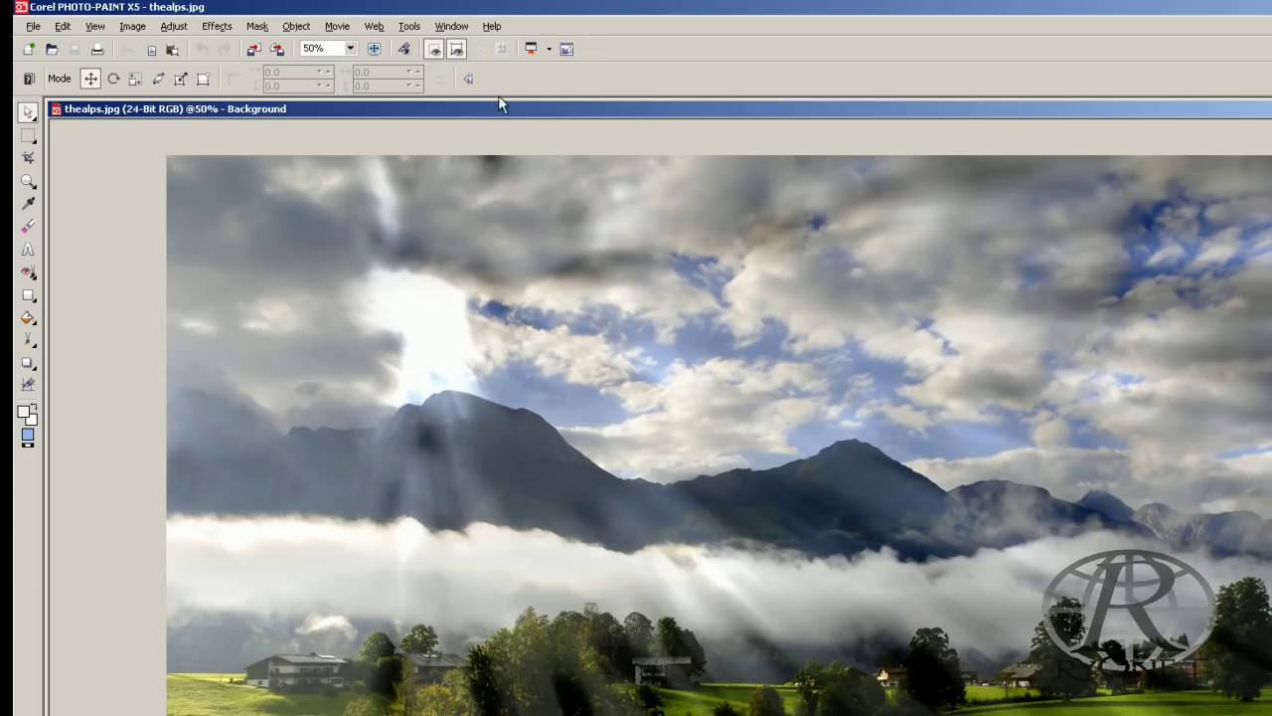
{"action": "left_click", "coordinate": [409, 27]}
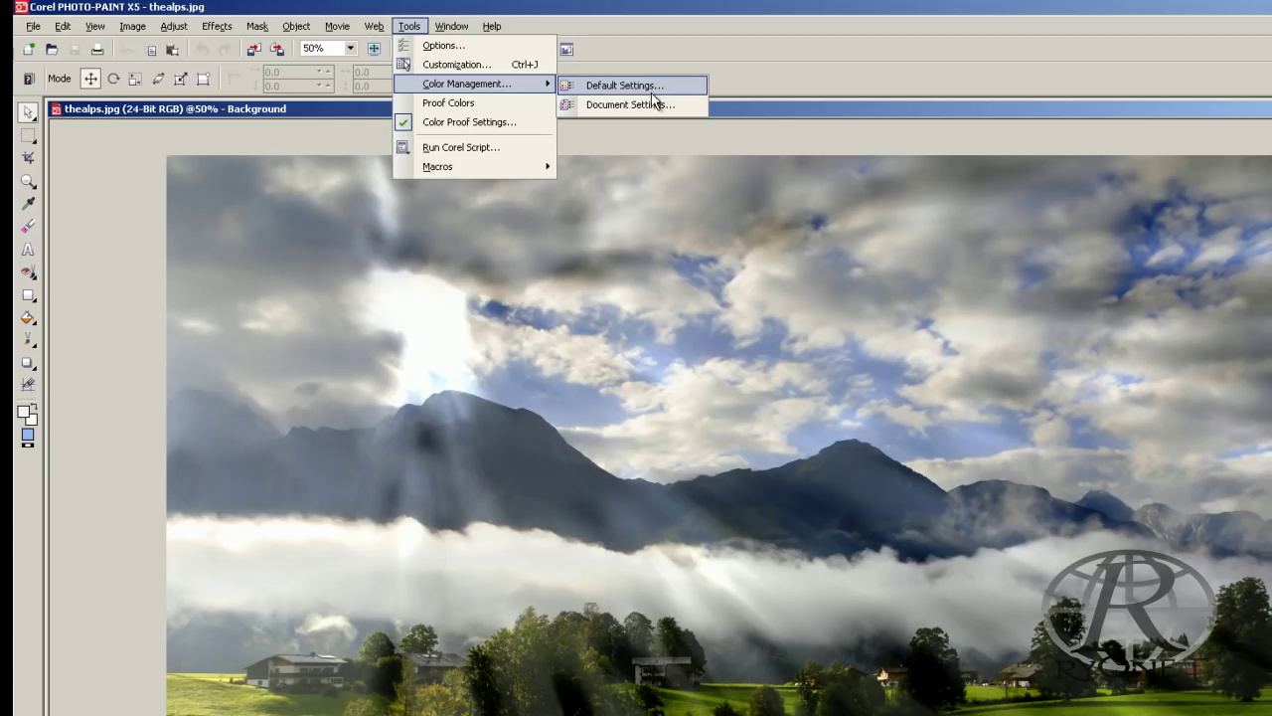
{"action": "key", "text": "Escape"}
{"action": "key", "text": "Escape"}
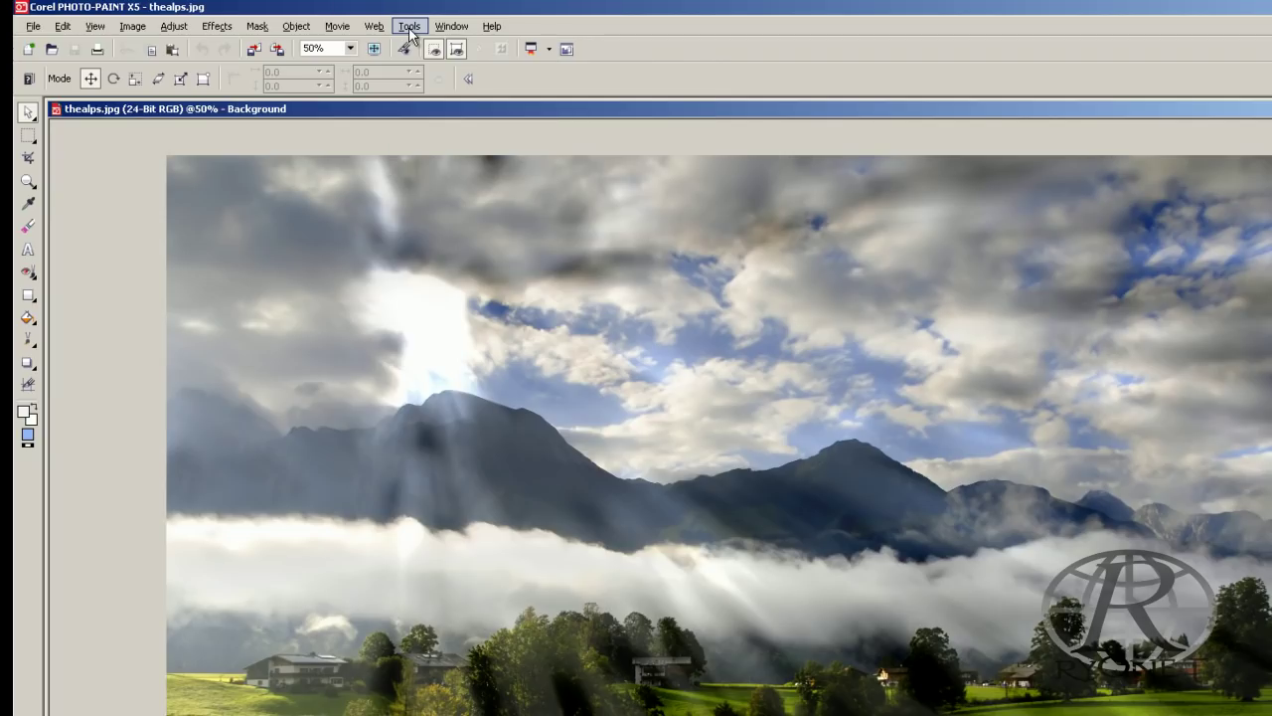
- Look through the available dockers, view the blue, green and red channels separately, and return to the composite RGB view
{"action": "left_click", "coordinate": [441, 29]}
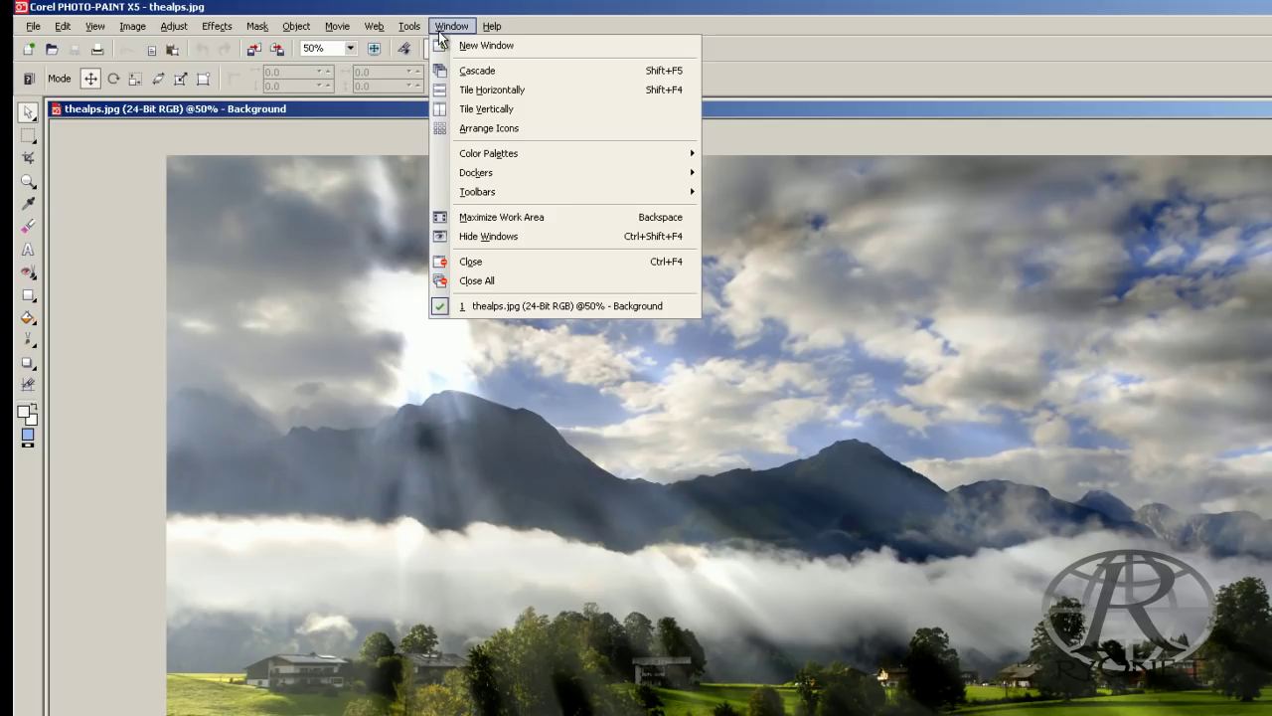
{"action": "mouse_move", "coordinate": [503, 174]}
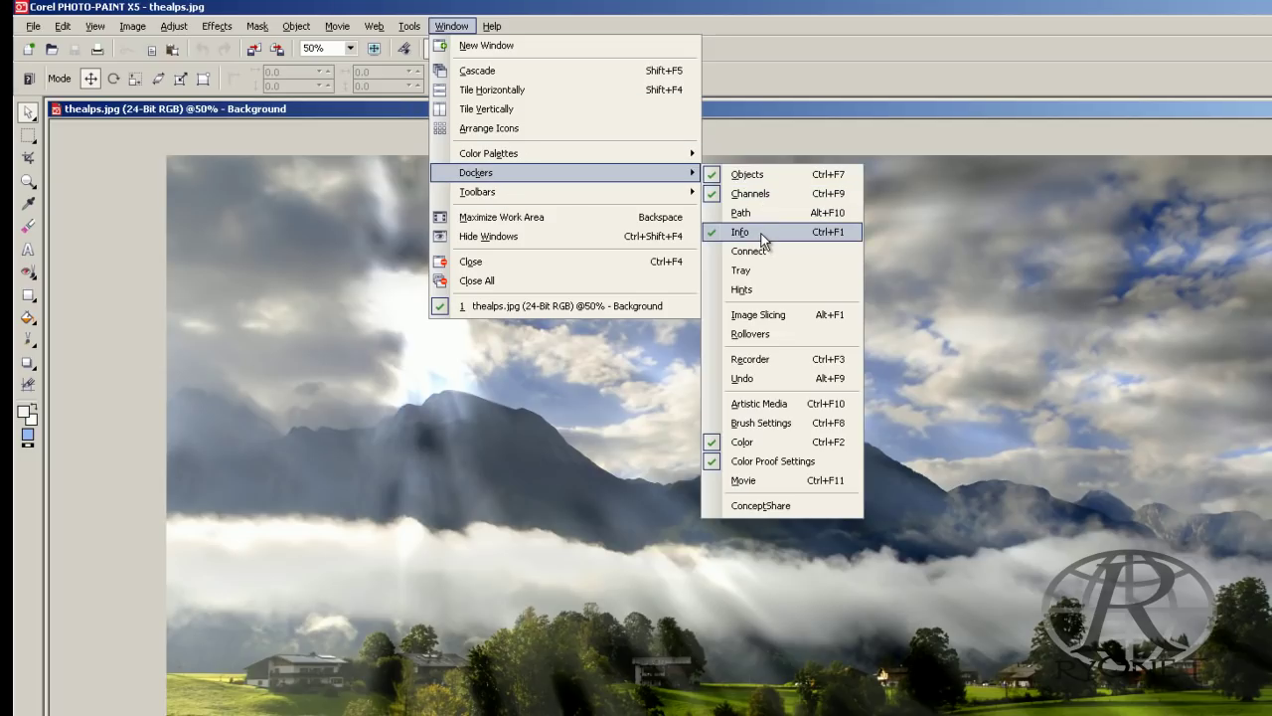
{"action": "left_click", "coordinate": [764, 238]}
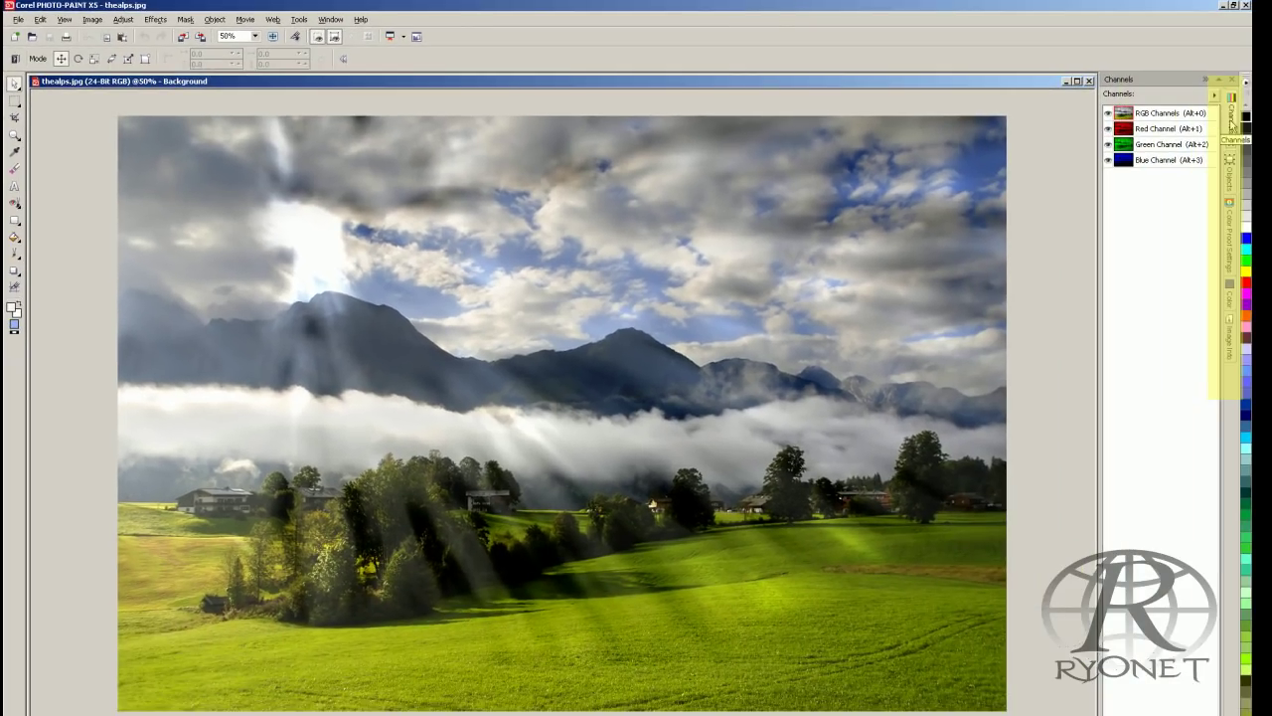
{"action": "left_click", "coordinate": [1169, 162]}
{"action": "left_click", "coordinate": [1167, 148]}
{"action": "left_click", "coordinate": [1165, 130]}
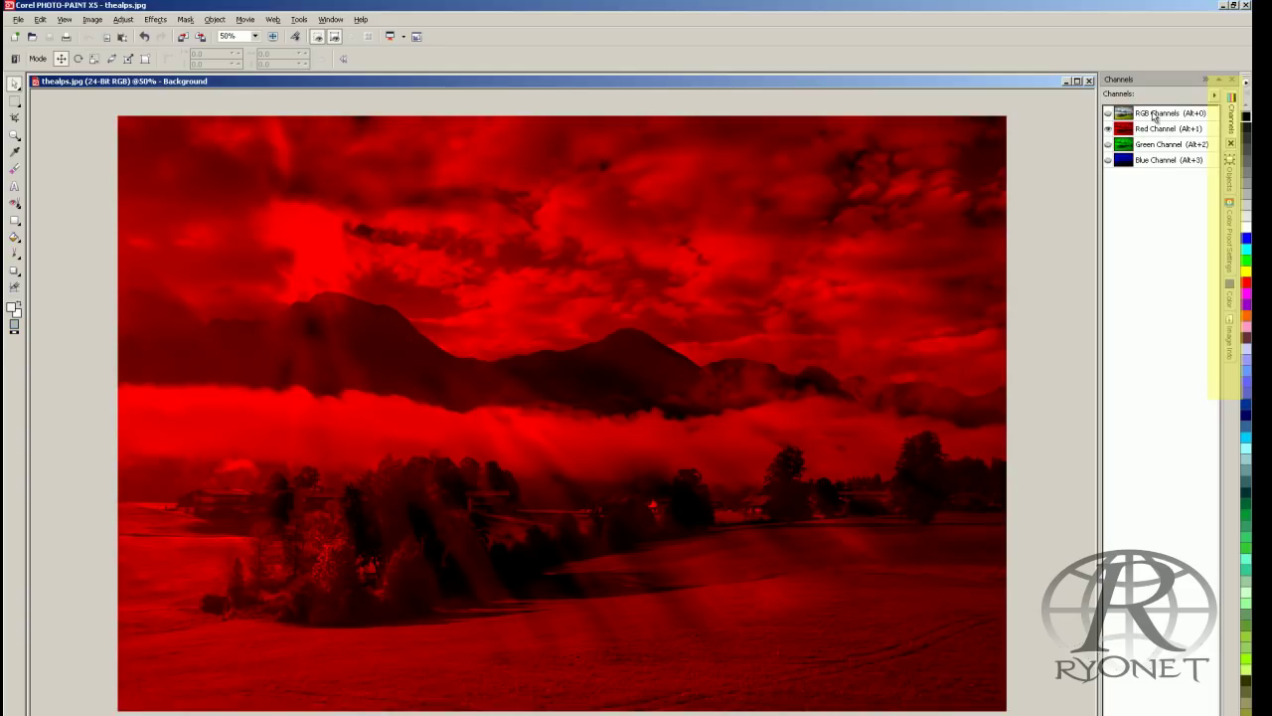
{"action": "left_click", "coordinate": [1154, 116]}
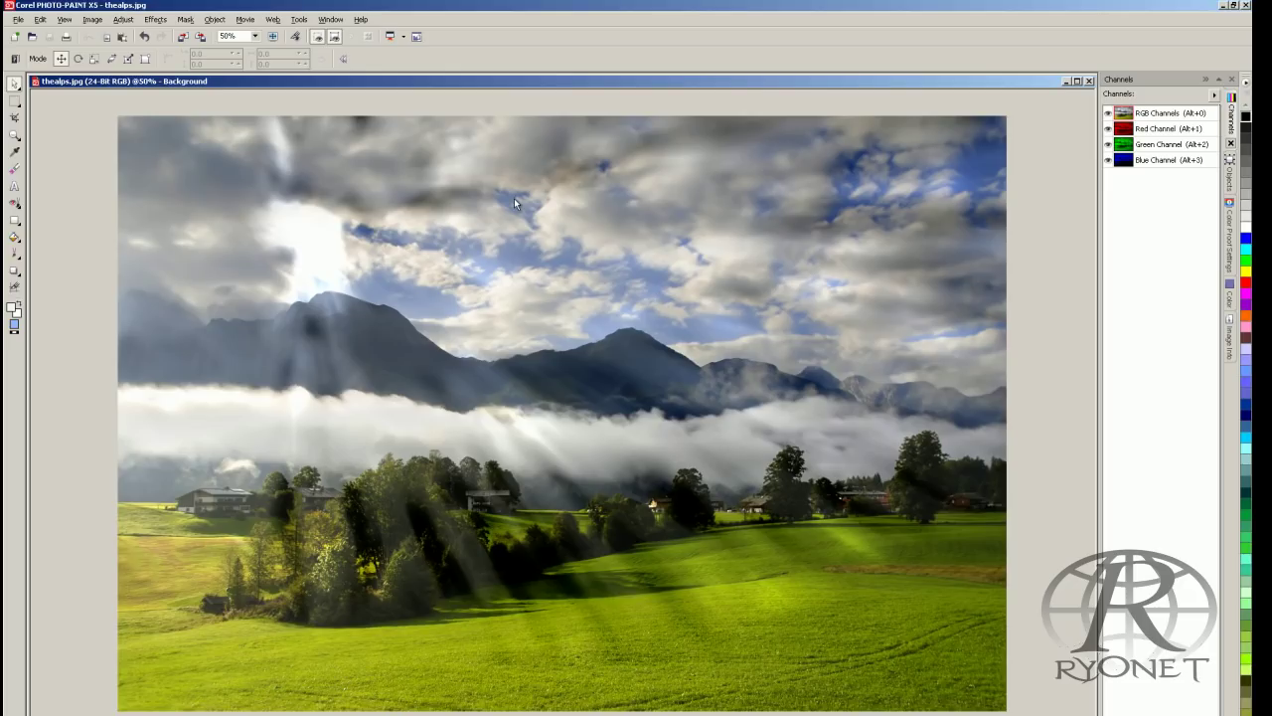
- Convert the image to CMYK Color (32-bit) and view its black, yellow, magenta and cyan channels one by one
{"action": "left_click", "coordinate": [90, 19]}
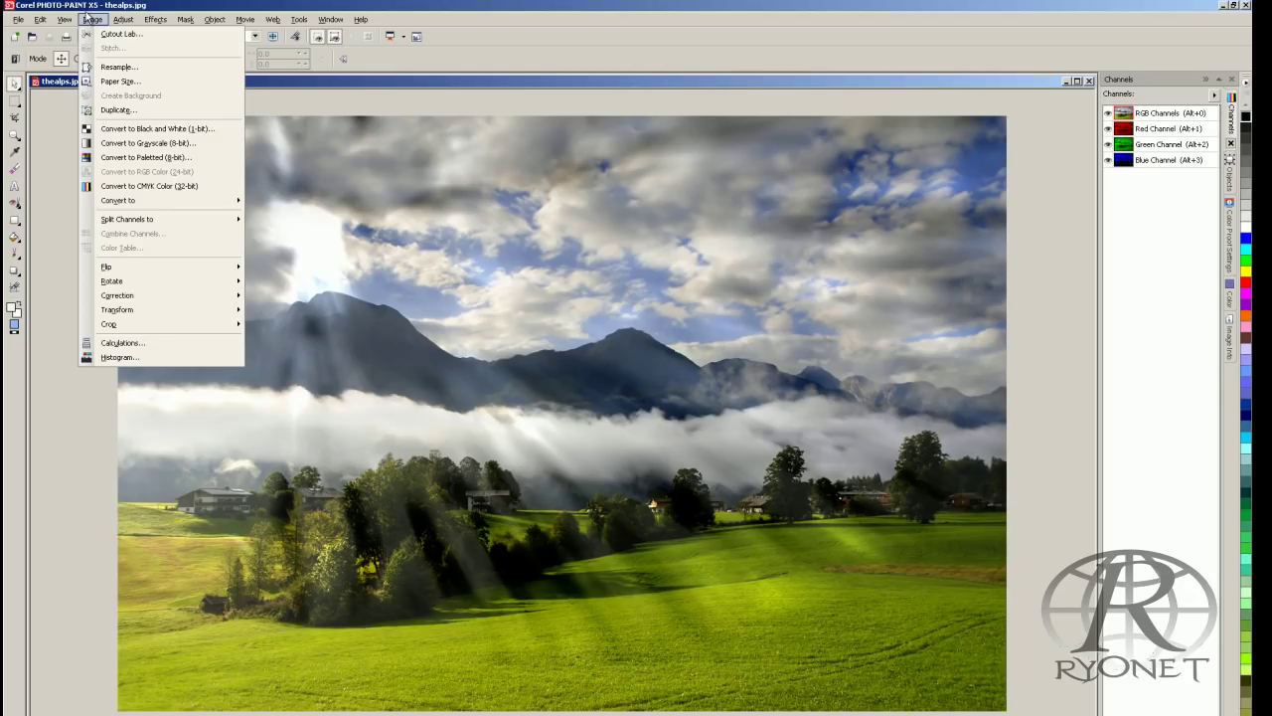
{"action": "left_click", "coordinate": [115, 191]}
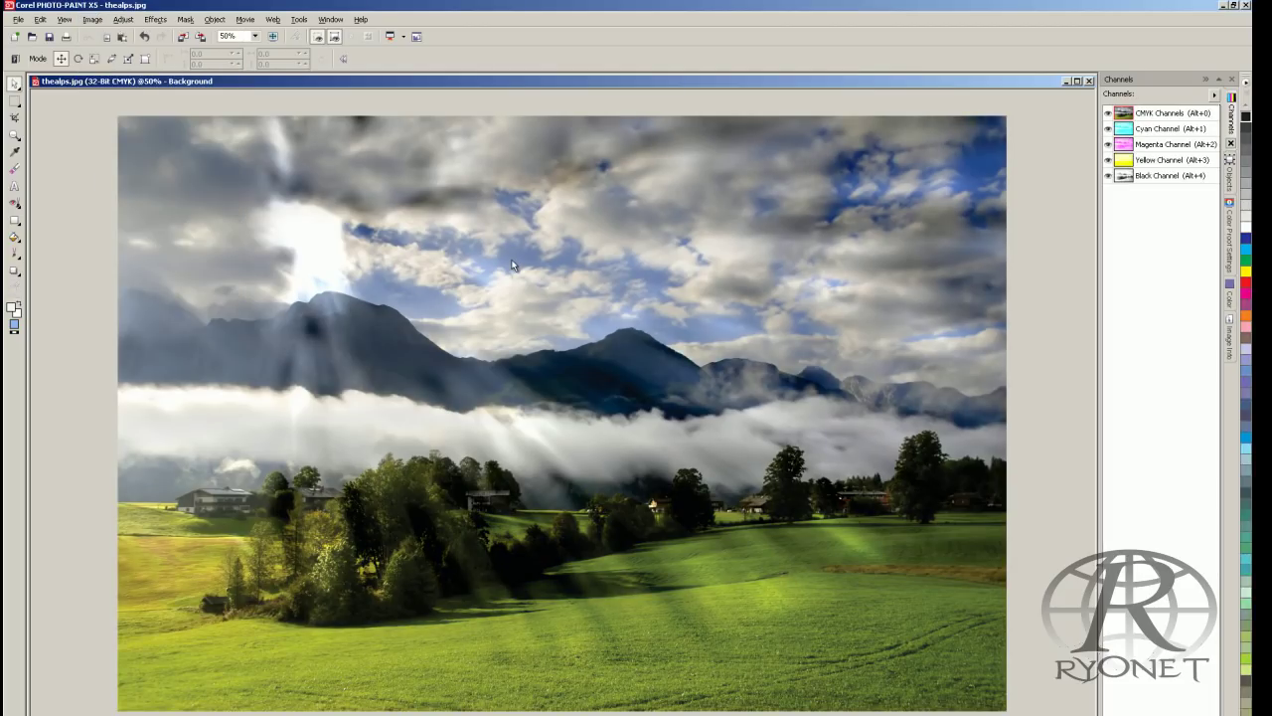
{"action": "left_click", "coordinate": [1153, 175]}
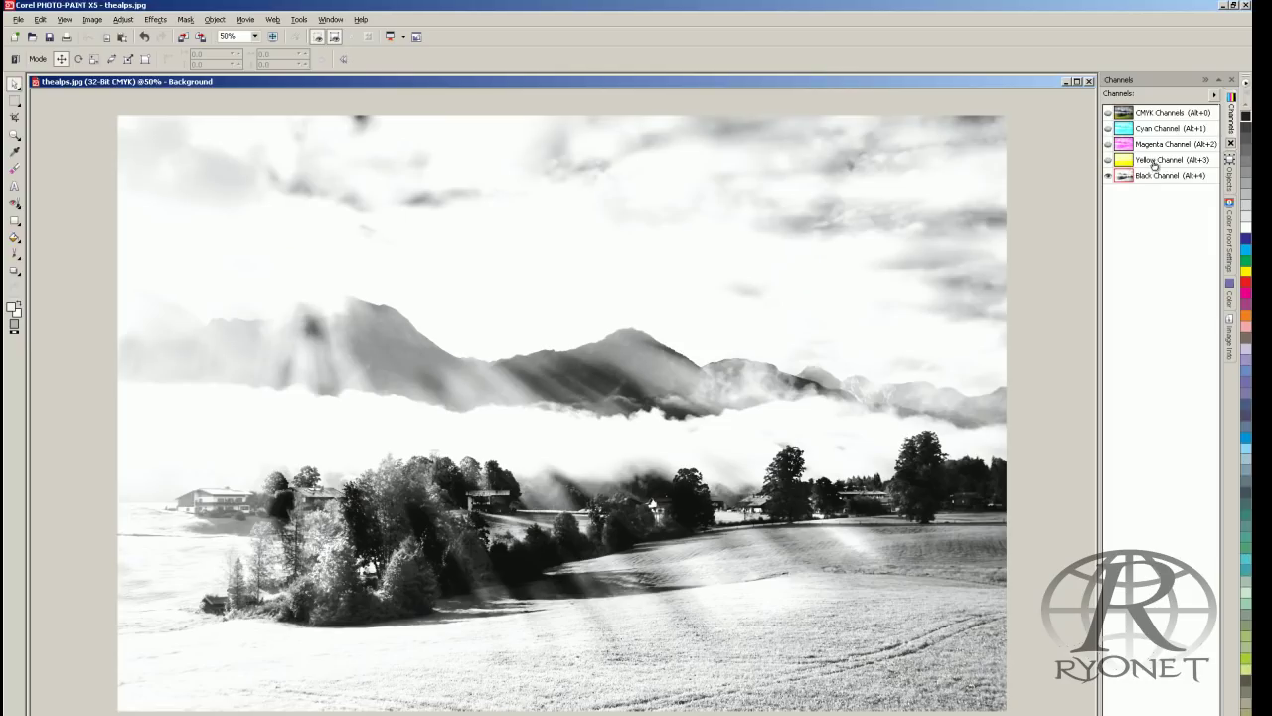
{"action": "left_click", "coordinate": [1153, 162]}
{"action": "left_click", "coordinate": [1155, 145]}
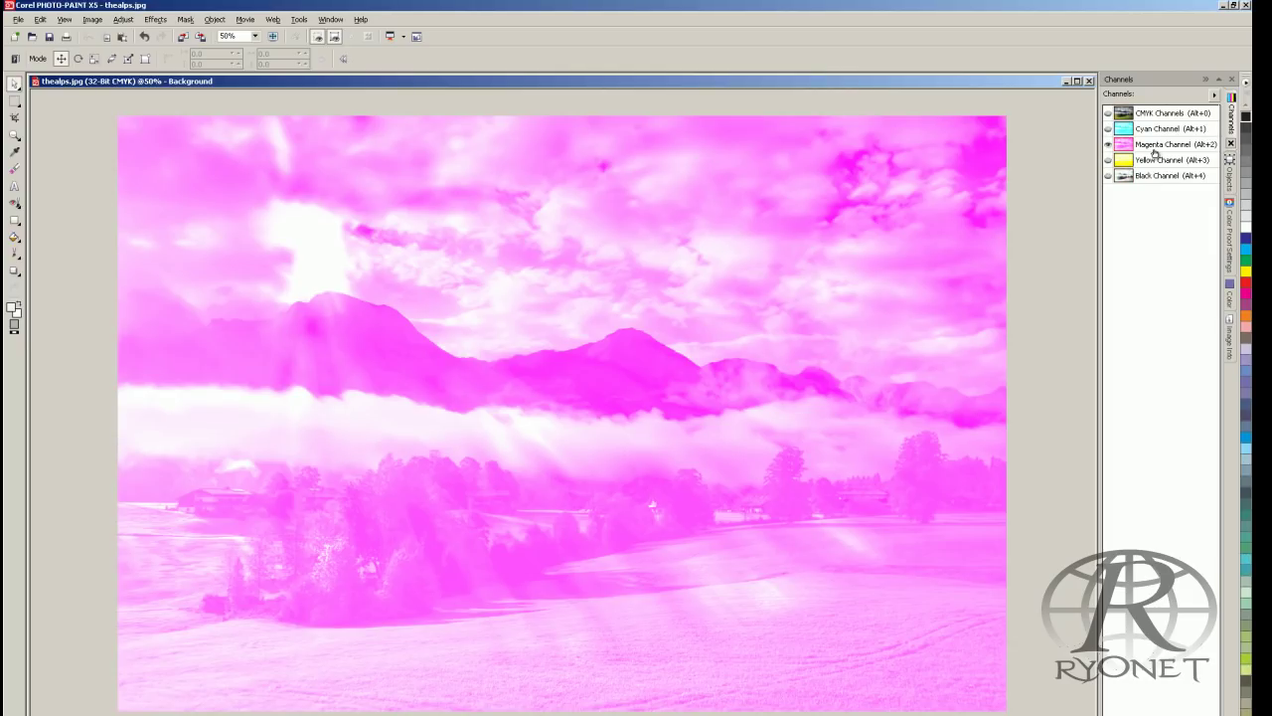
{"action": "left_click", "coordinate": [1154, 130]}
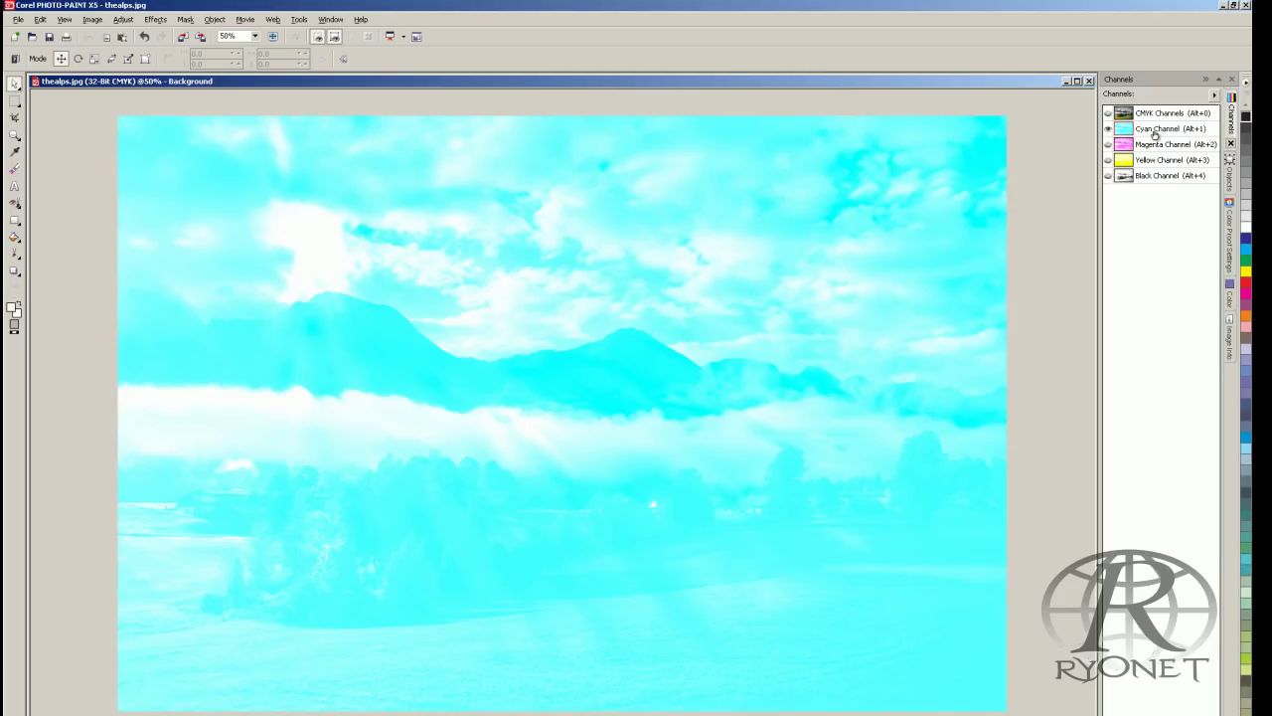
- Show only the yellow channel and build up the full-color view by adding the magenta, cyan and black channels
{"action": "left_click", "coordinate": [1131, 162]}
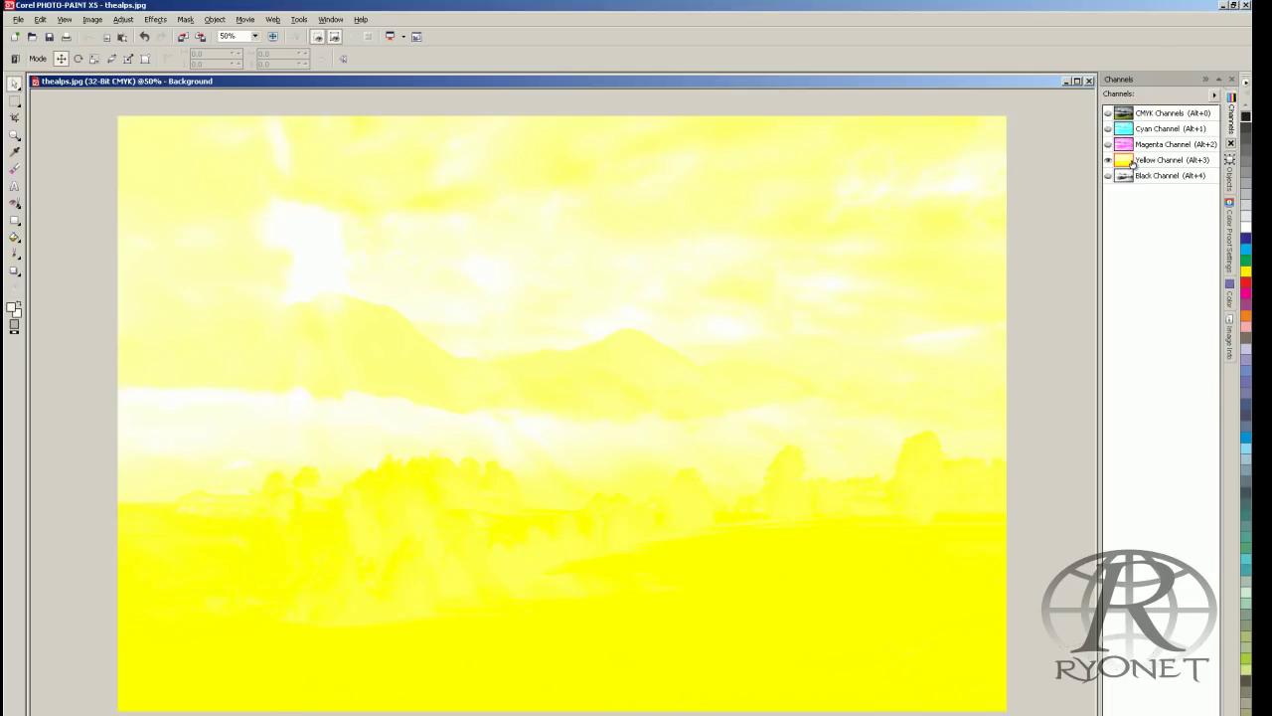
{"action": "left_click", "coordinate": [1108, 144]}
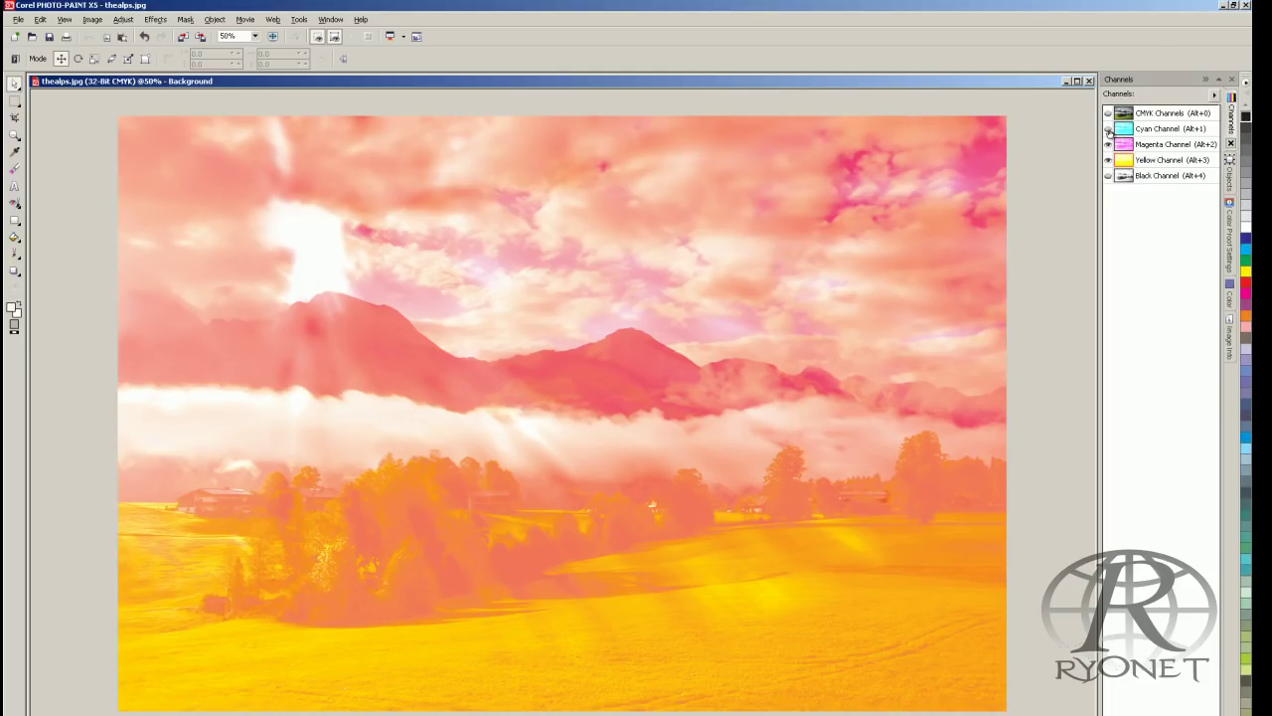
{"action": "left_click", "coordinate": [1109, 129]}
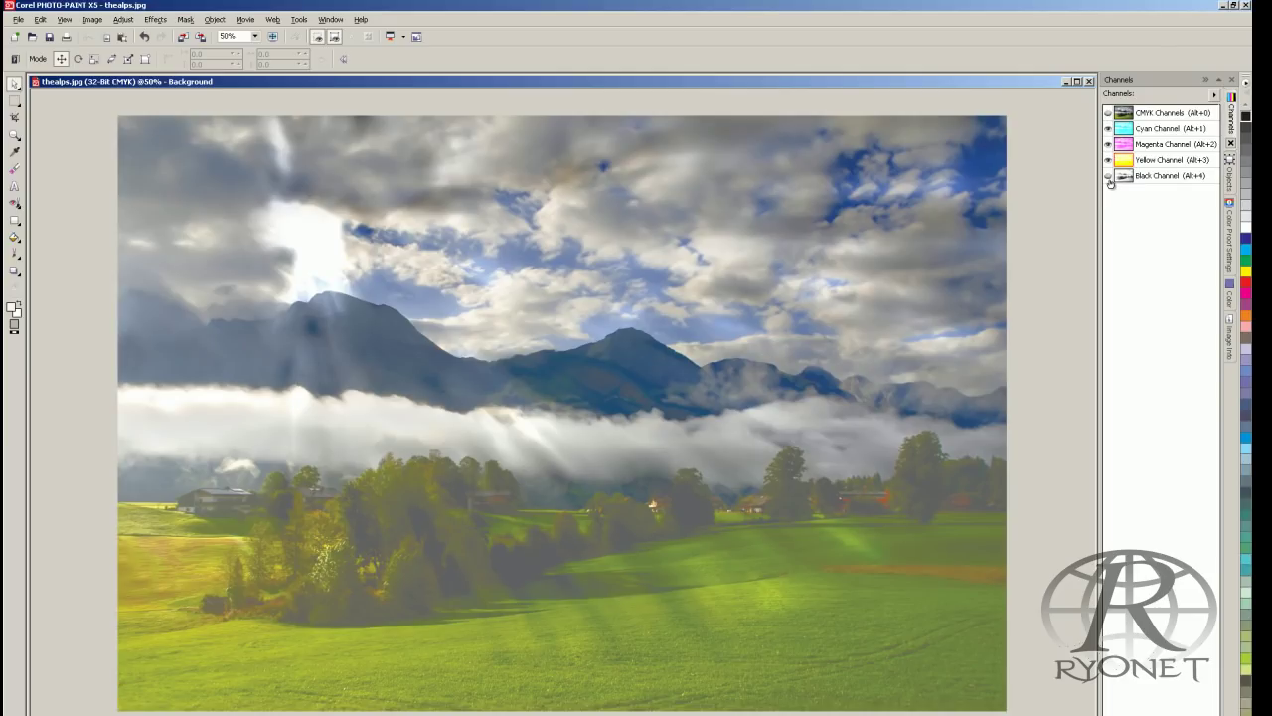
{"action": "left_click", "coordinate": [1108, 176]}
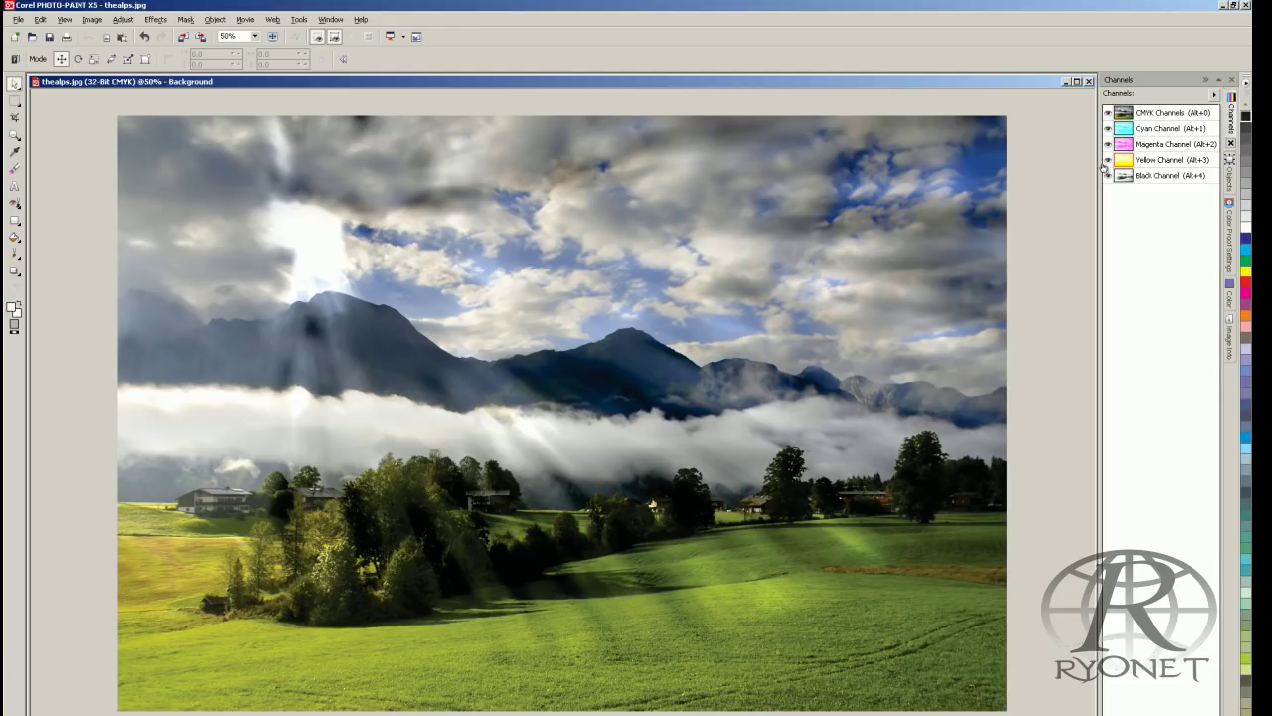
- Hide the magenta, cyan and black channels and check the yellow channel's ink values in Image Info
{"action": "left_click", "coordinate": [1108, 144]}
{"action": "left_click", "coordinate": [1108, 129]}
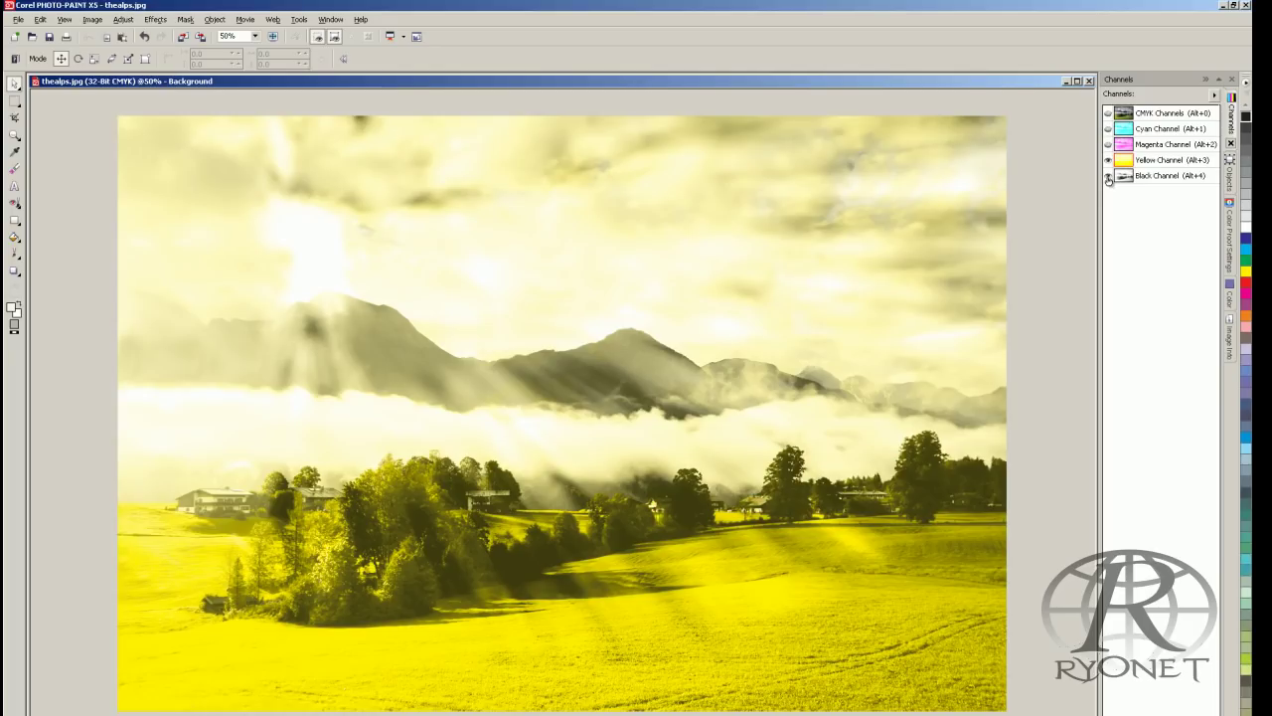
{"action": "left_click", "coordinate": [1108, 176]}
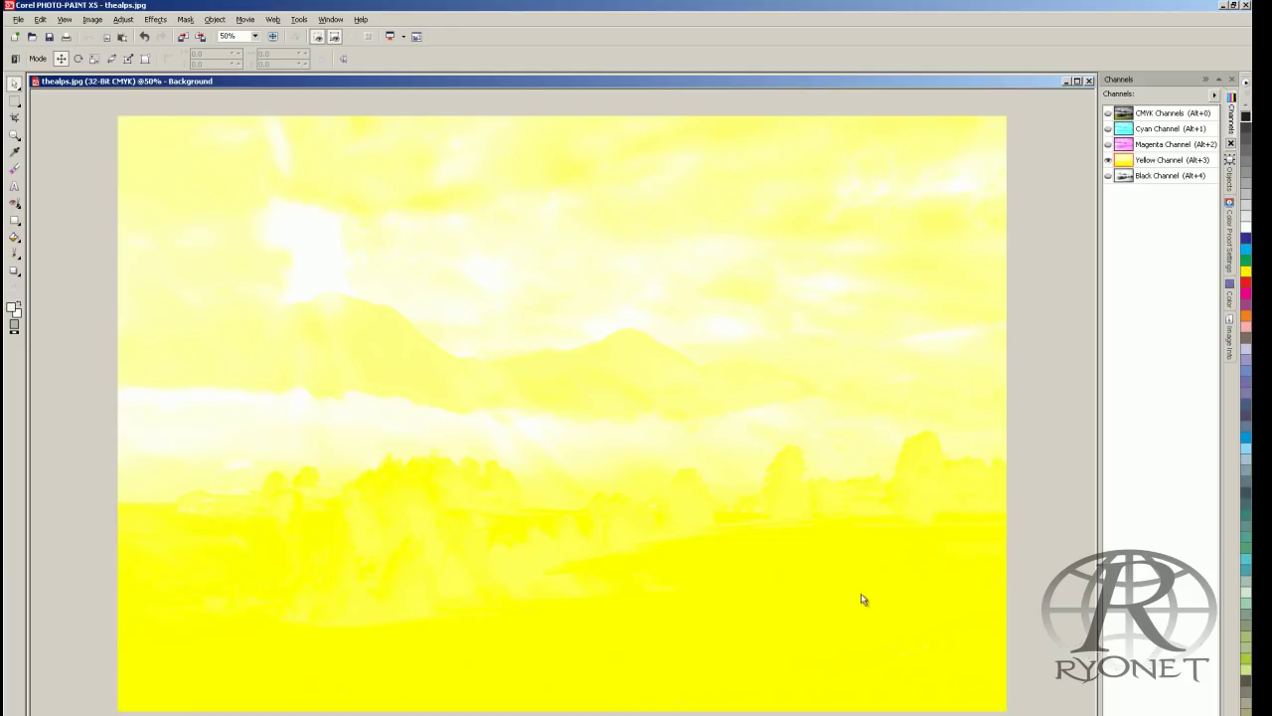
{"action": "left_click", "coordinate": [1229, 343]}
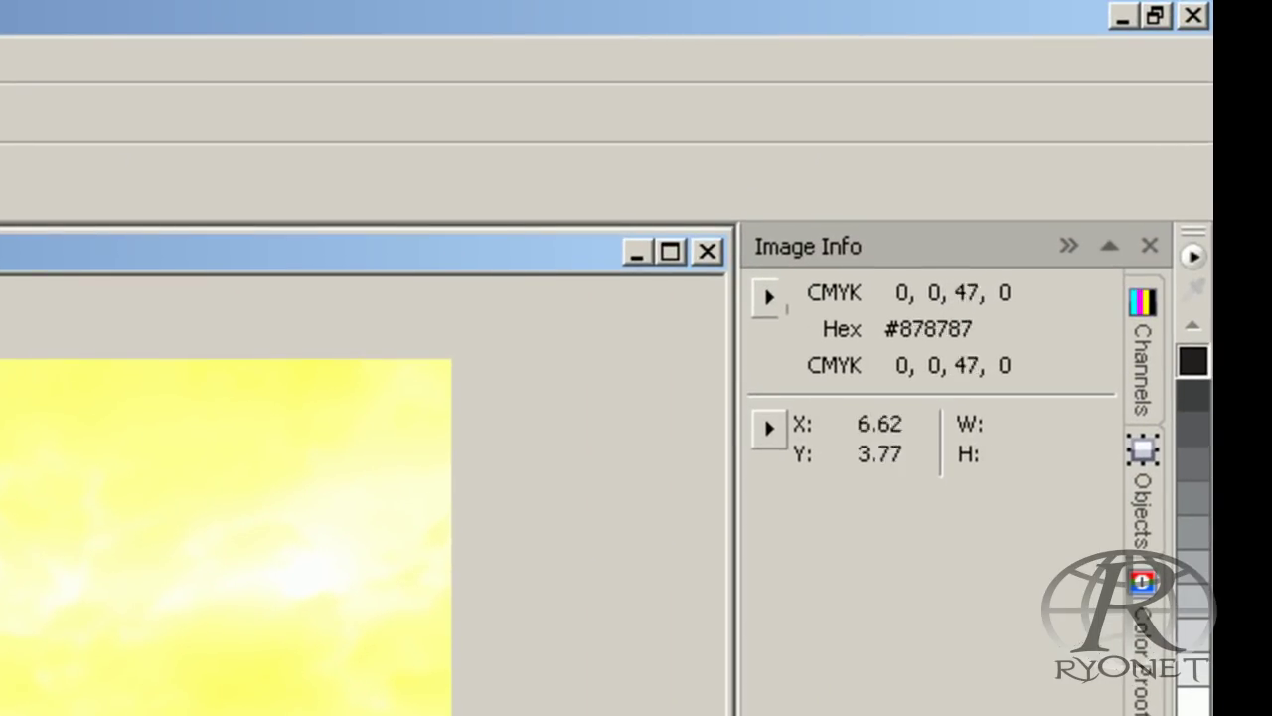
- Show only the magenta channel and check its ink values in Image Info
{"action": "left_click", "coordinate": [1141, 343]}
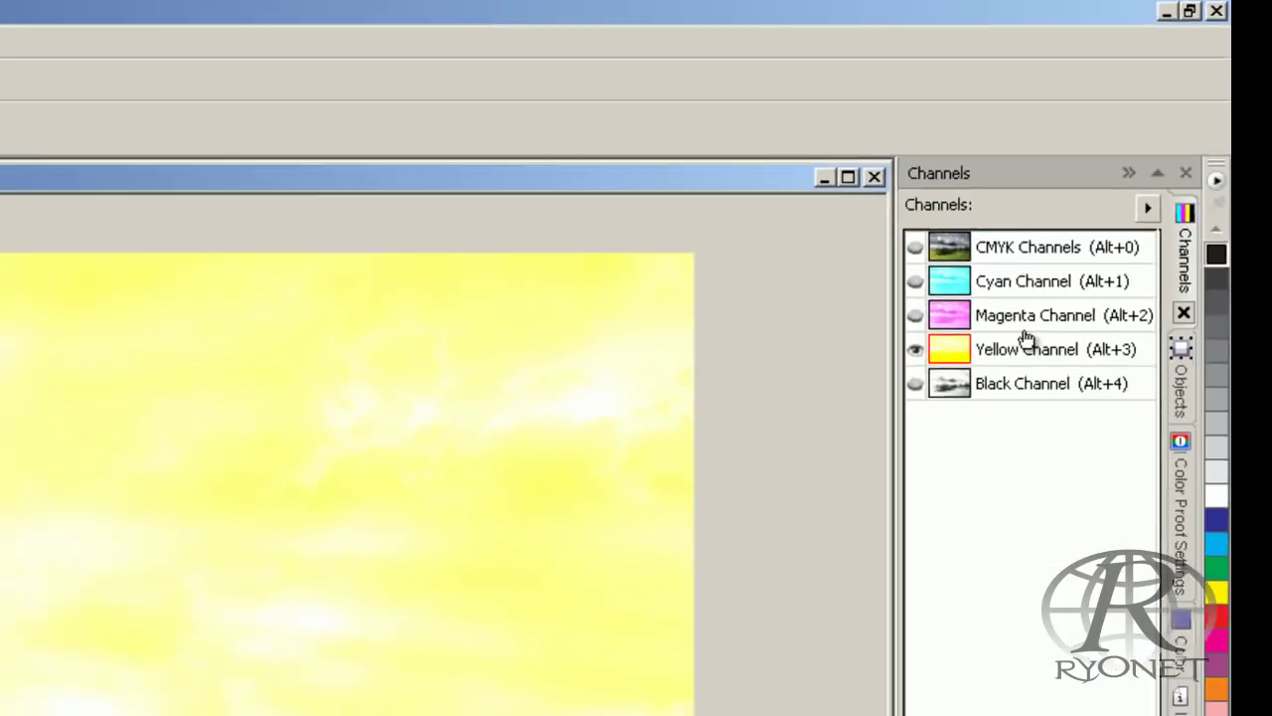
{"action": "left_click", "coordinate": [904, 452]}
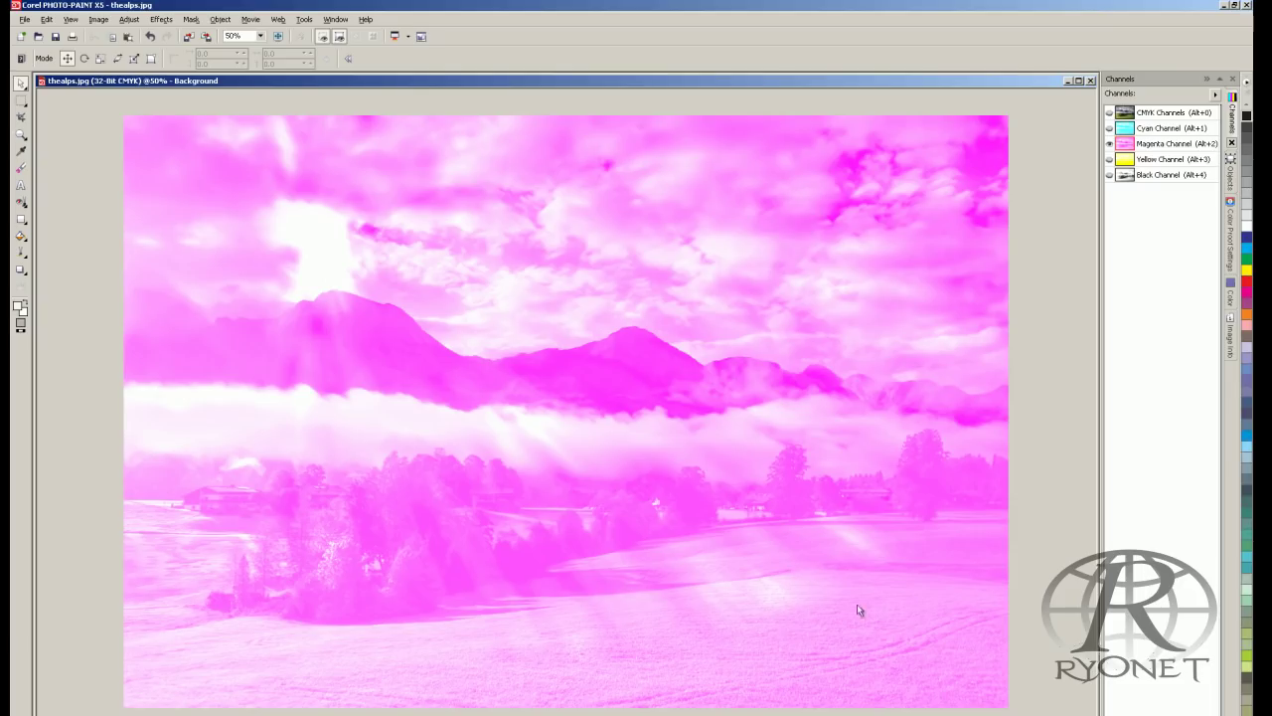
{"action": "left_click", "coordinate": [1230, 338]}
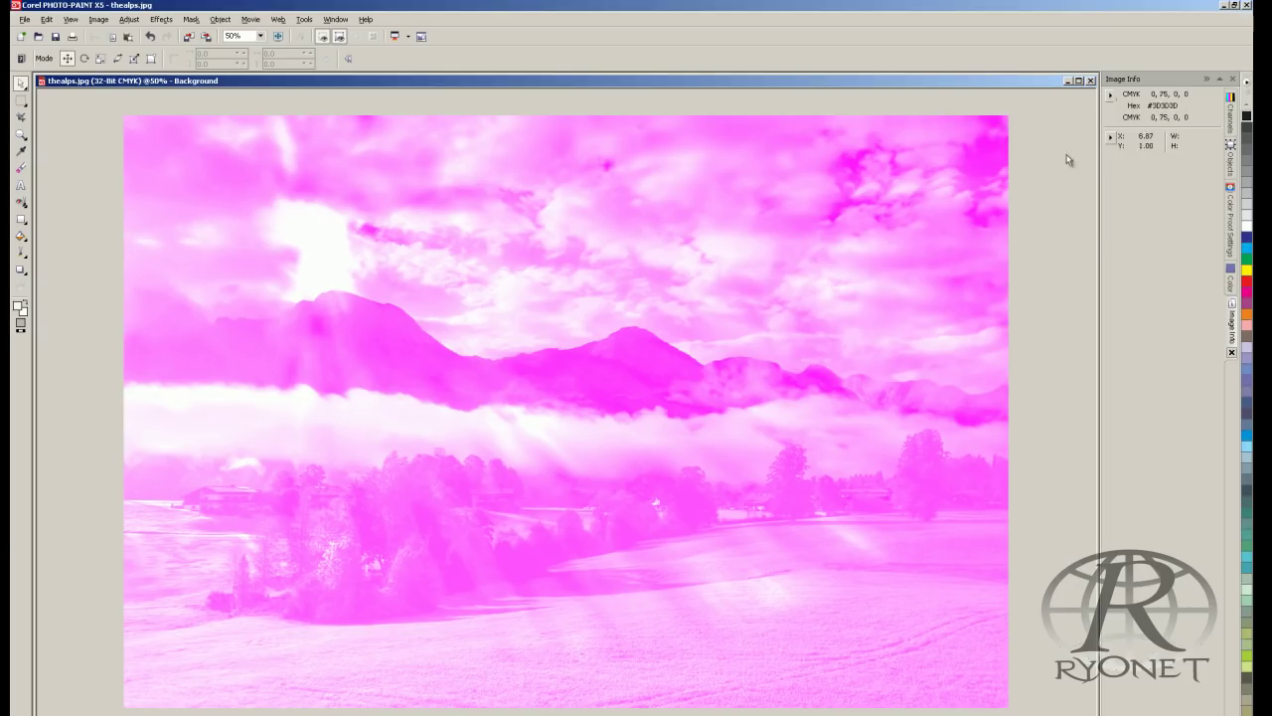
- Display the cyan channel on its own and bring up Image Info to inspect its ink values
{"action": "left_click", "coordinate": [1230, 111]}
{"action": "left_click", "coordinate": [1168, 128]}
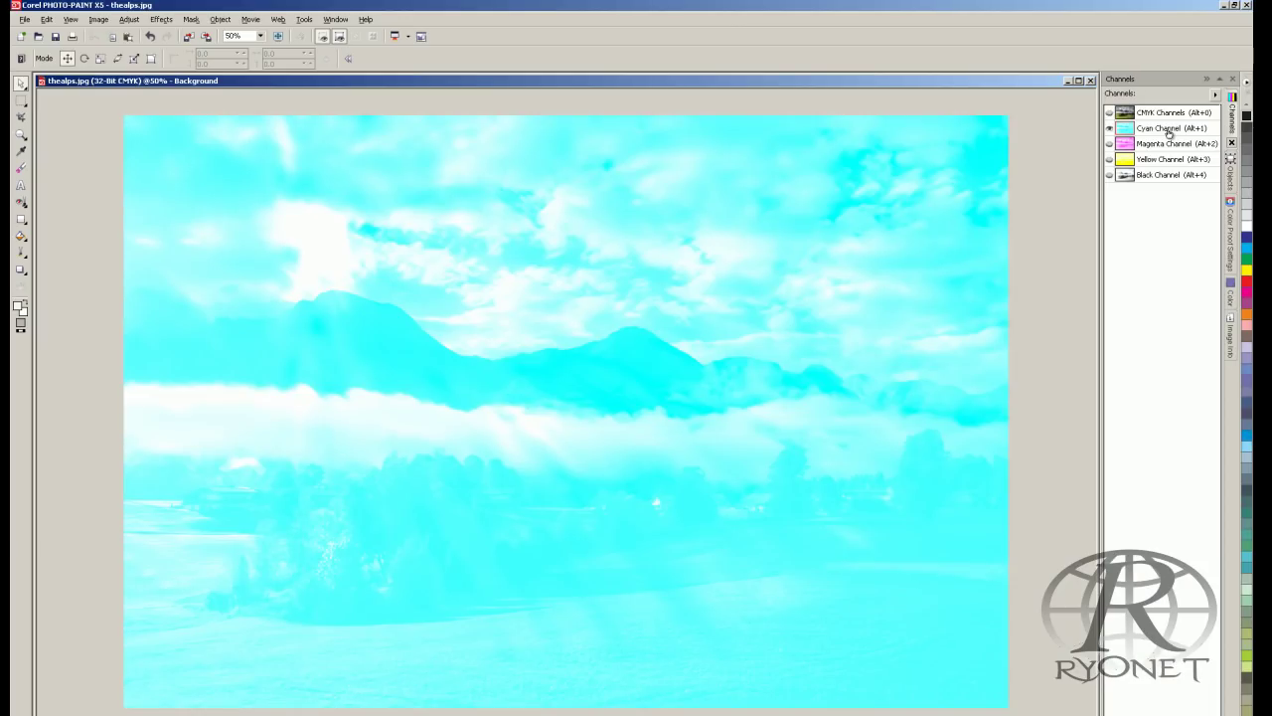
{"action": "left_click", "coordinate": [1232, 341]}
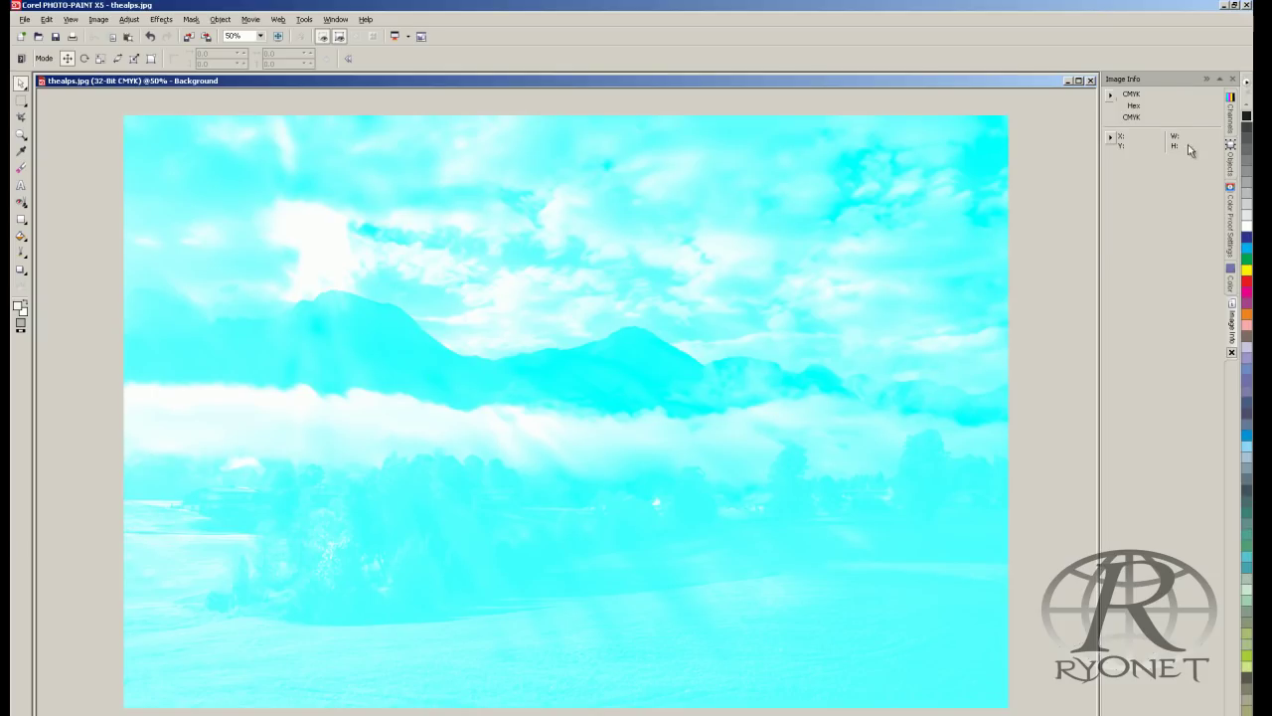
- Display the black channel on its own and check its ink values in Image Info
{"action": "left_click", "coordinate": [1230, 115]}
{"action": "left_click", "coordinate": [1148, 176]}
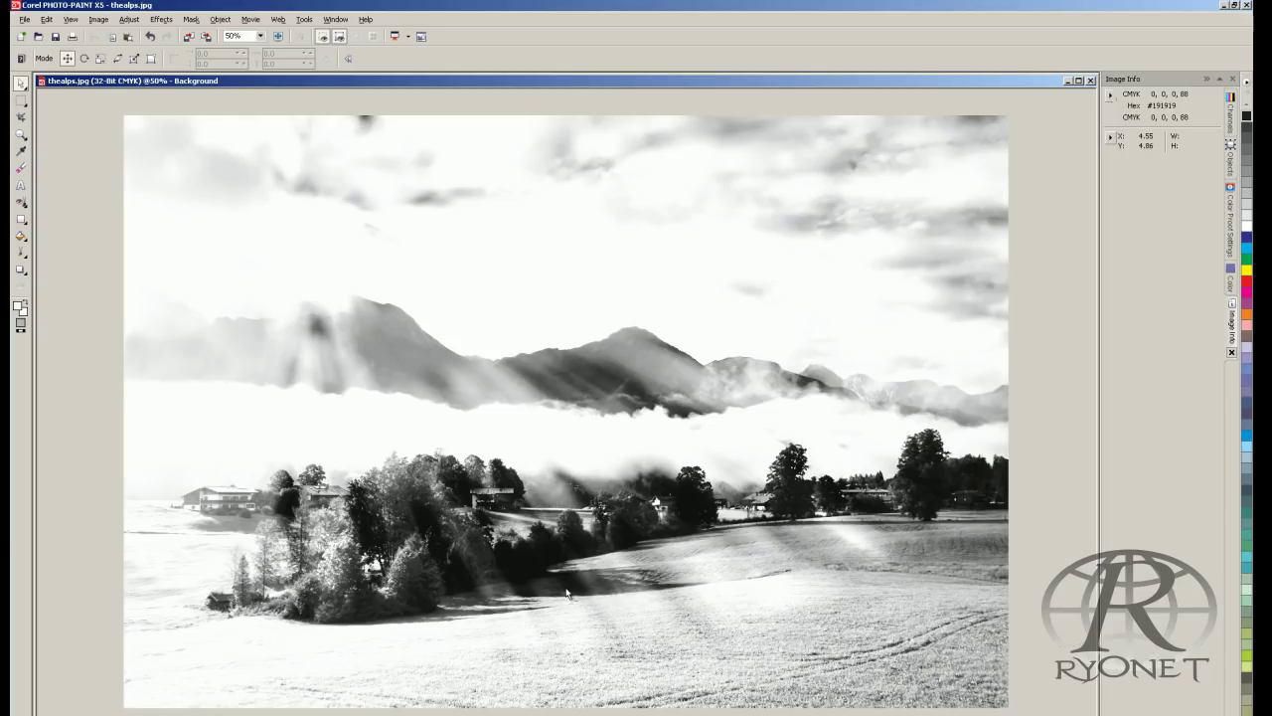
- View the yellow, magenta, cyan and black channels of thealps.jpg one at a time, and return to the composite CMYK view
{"action": "left_click", "coordinate": [1230, 111]}
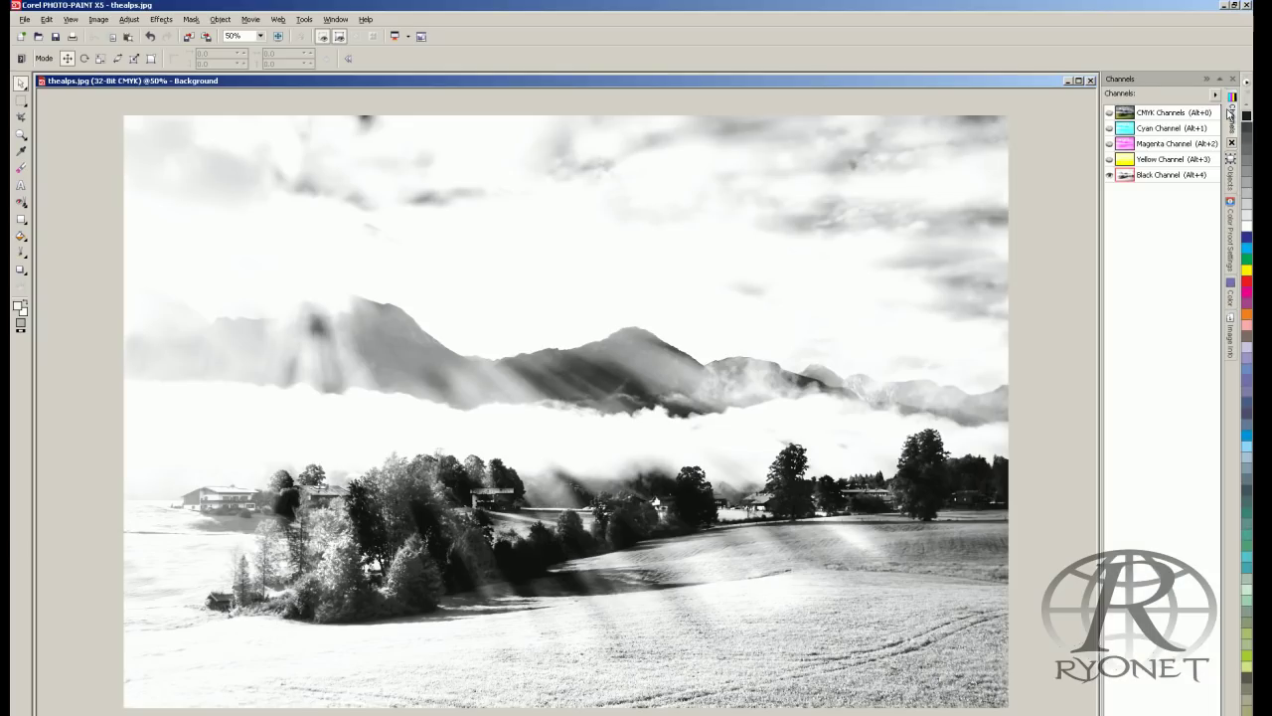
{"action": "left_click", "coordinate": [1139, 161]}
{"action": "left_click", "coordinate": [1159, 145]}
{"action": "left_click", "coordinate": [1157, 131]}
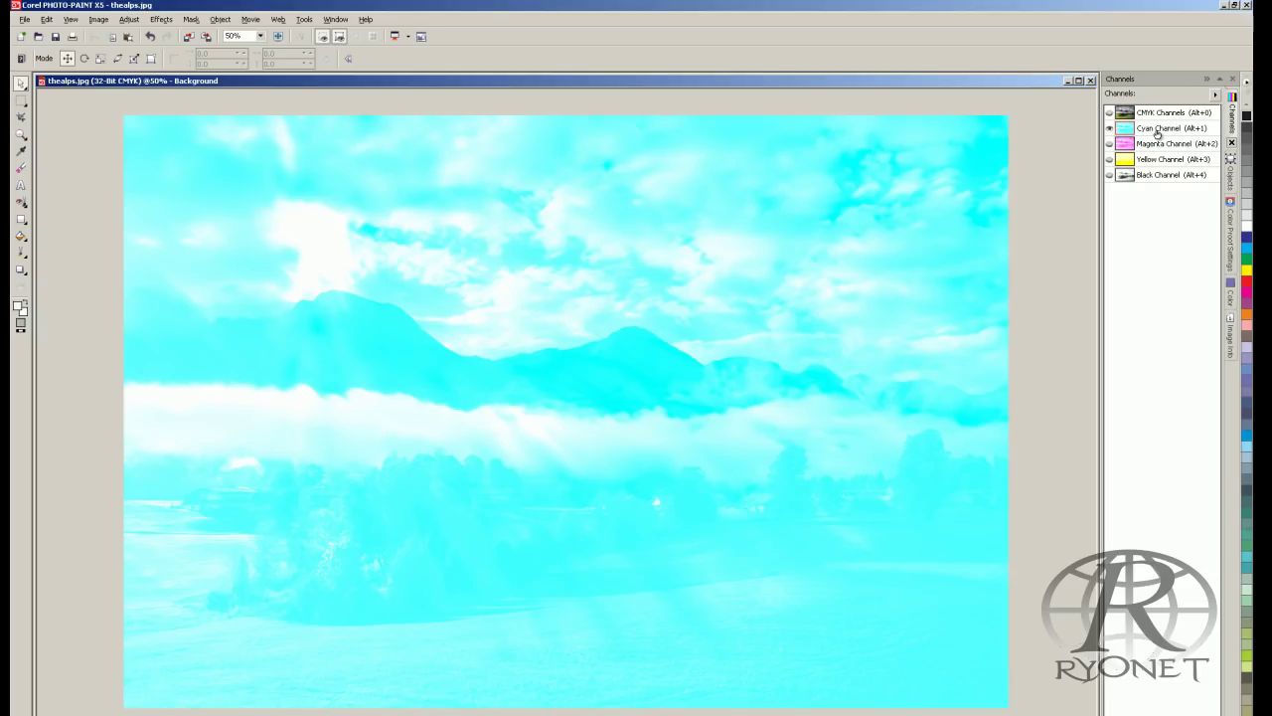
{"action": "left_click", "coordinate": [1148, 177]}
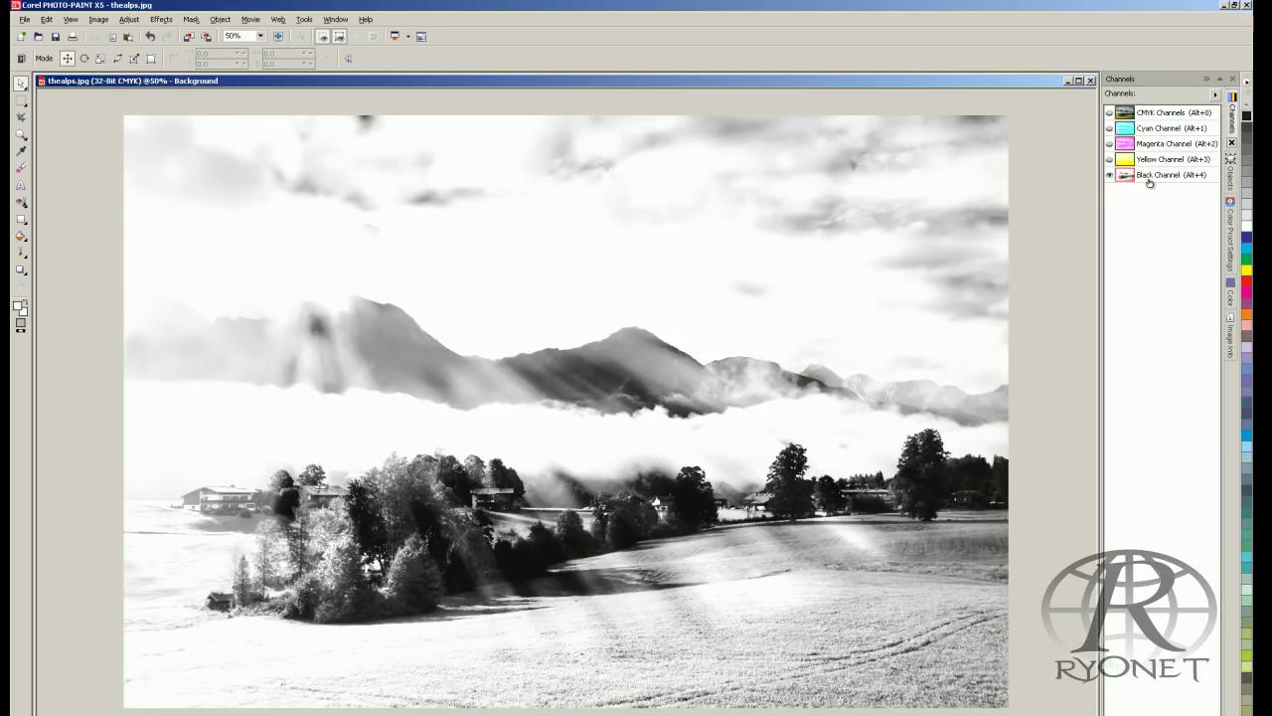
{"action": "left_click", "coordinate": [1140, 114]}
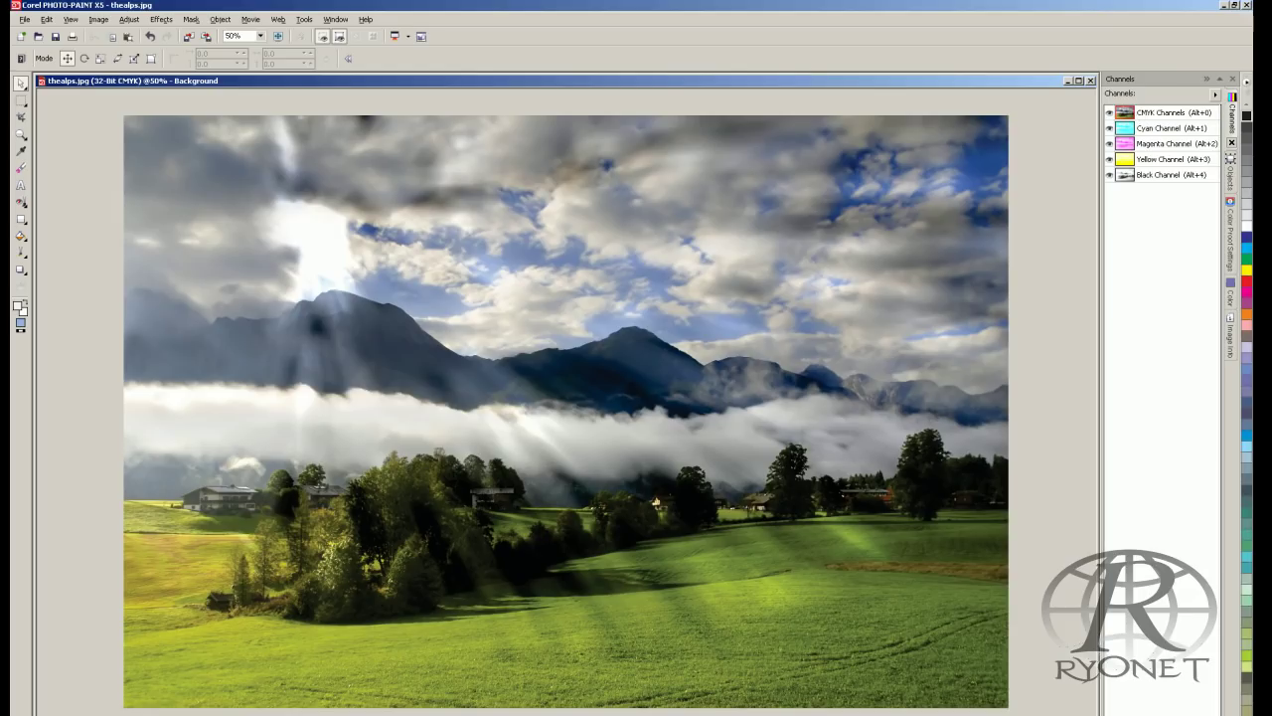
- Switch to Internet Explorer and read the Pro-Brite CMYK Process Color Values page, including the entry method and the L, a, b ink table
{"action": "key", "text": "alt+Tab"}
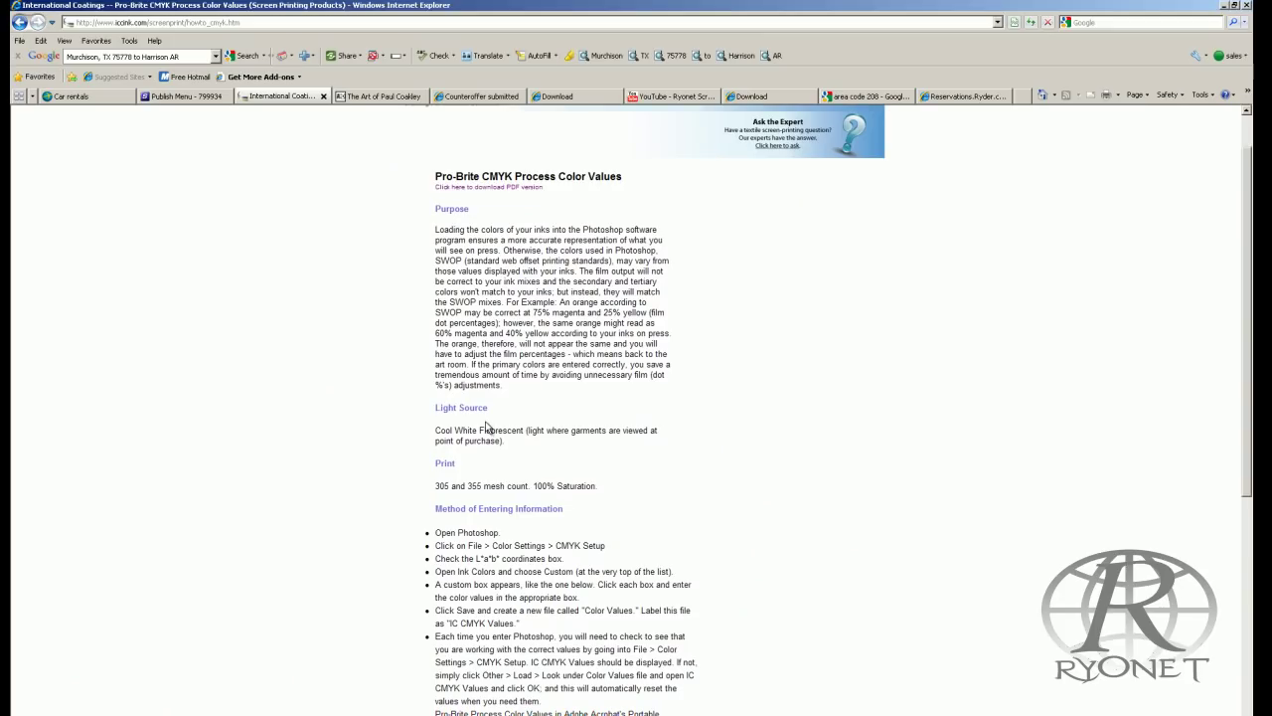
{"action": "scroll", "coordinate": [487, 427], "scroll_direction": "down", "scroll_amount": 5}
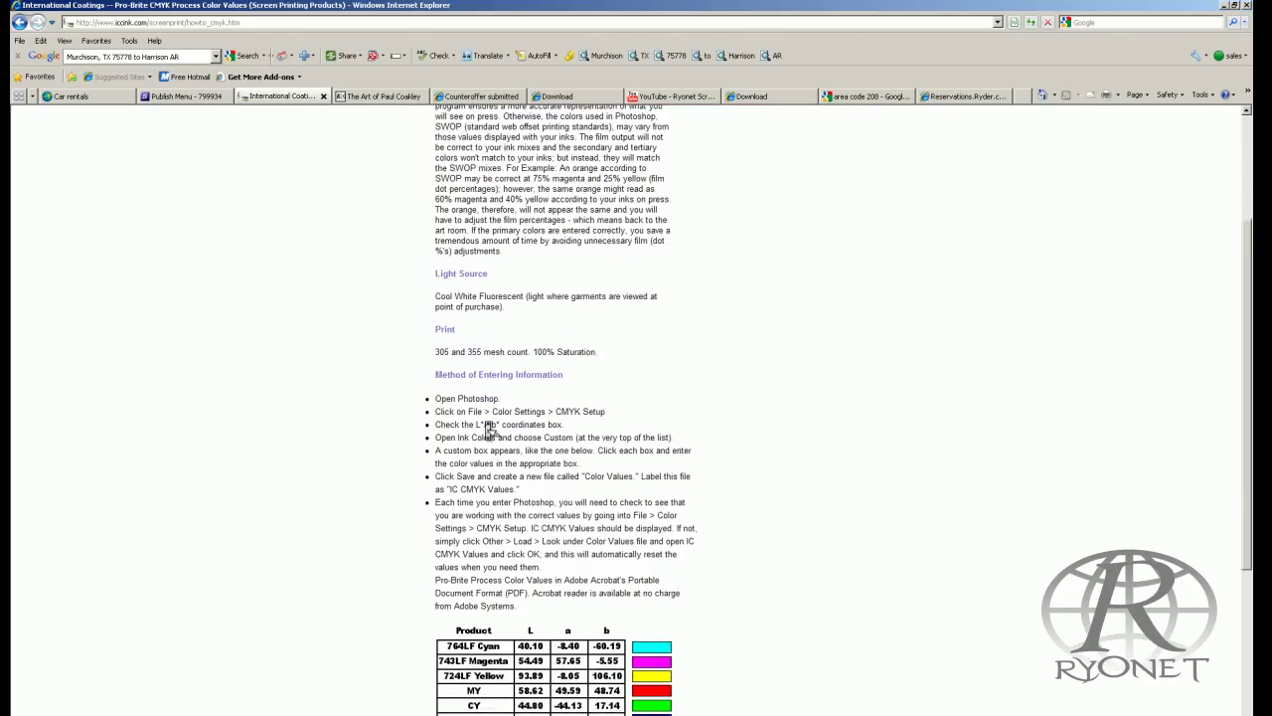
{"action": "scroll", "coordinate": [487, 427], "scroll_direction": "down", "scroll_amount": 4}
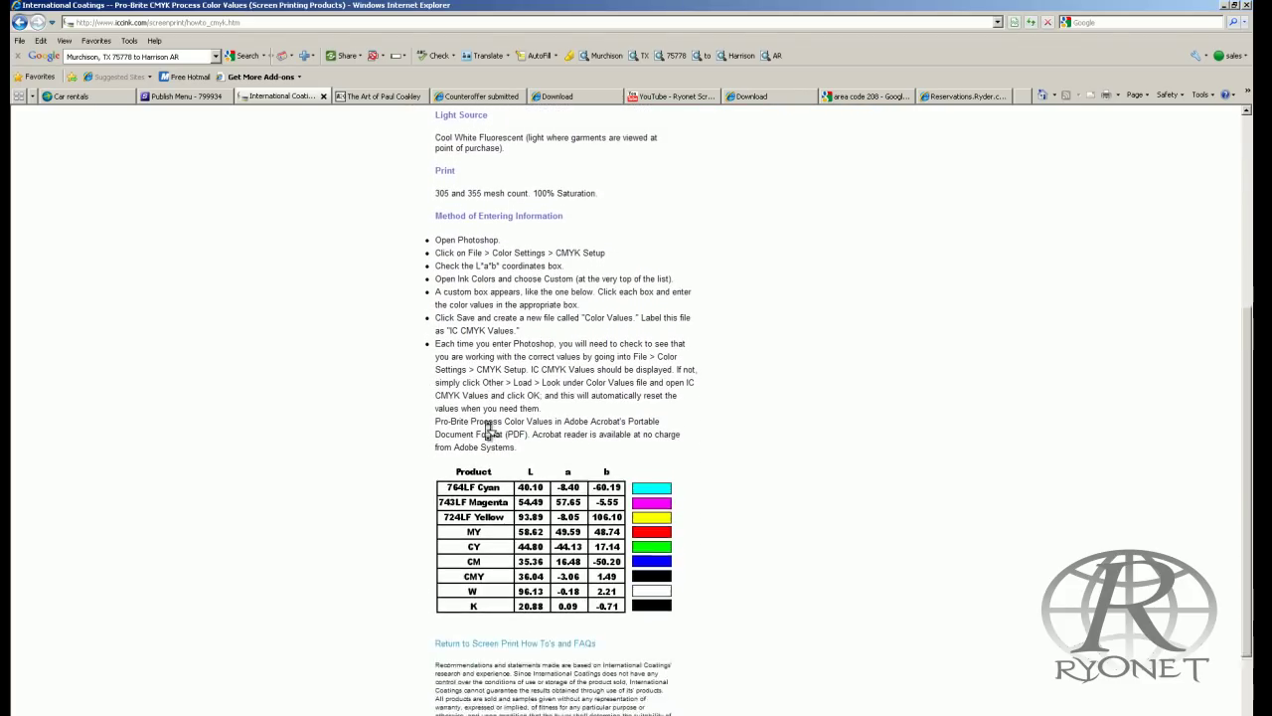
{"action": "scroll", "coordinate": [487, 428], "scroll_direction": "down", "scroll_amount": 1}
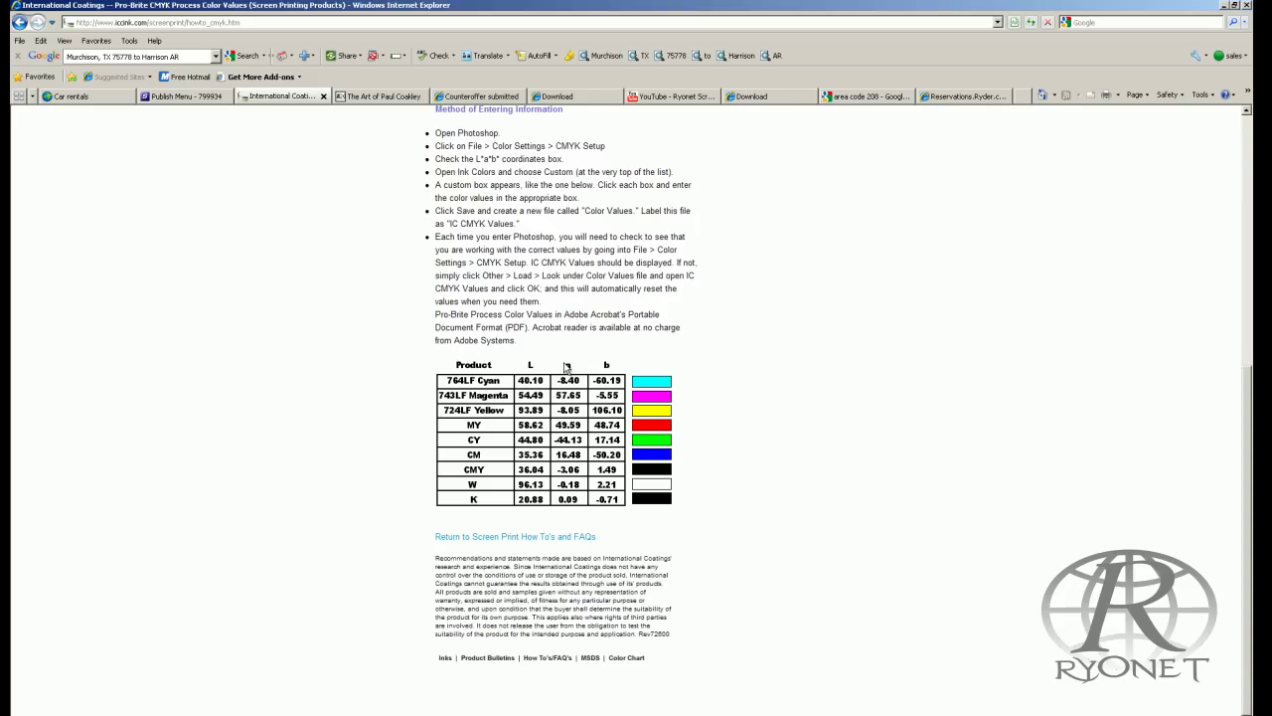
{"action": "scroll", "coordinate": [633, 471], "scroll_direction": "up", "scroll_amount": 8}
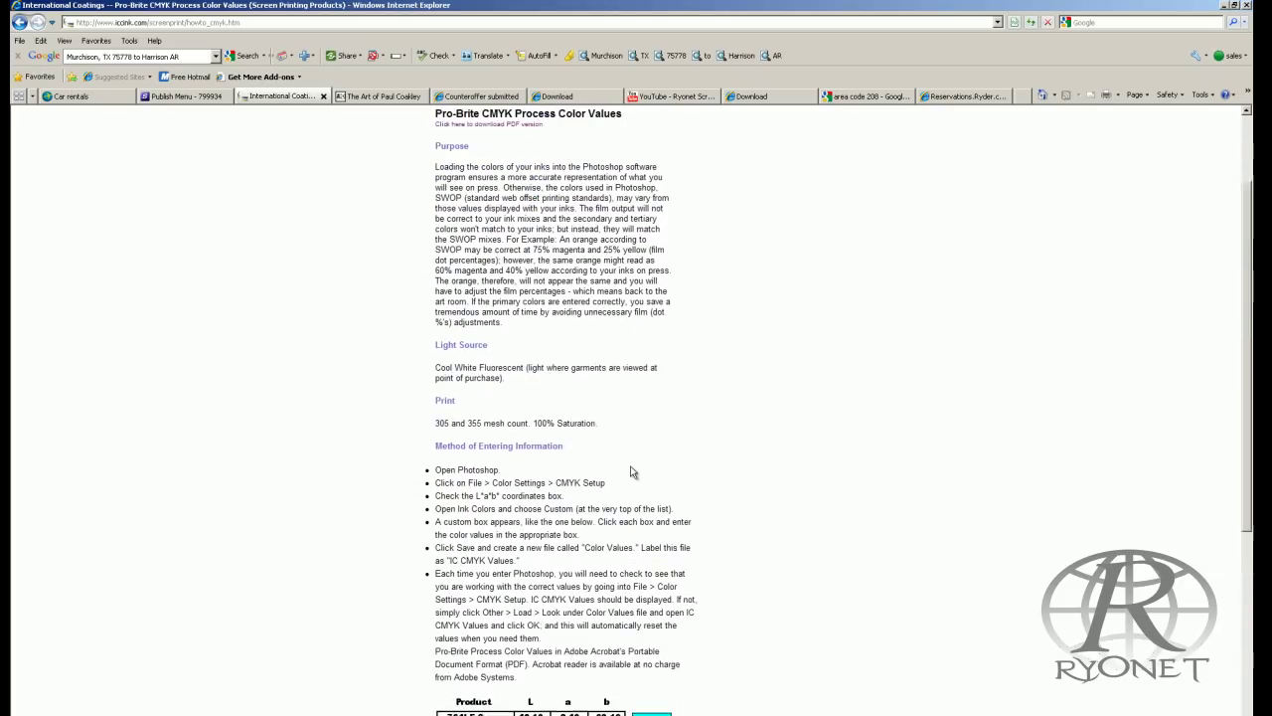
{"action": "scroll", "coordinate": [632, 467], "scroll_direction": "down", "scroll_amount": 4}
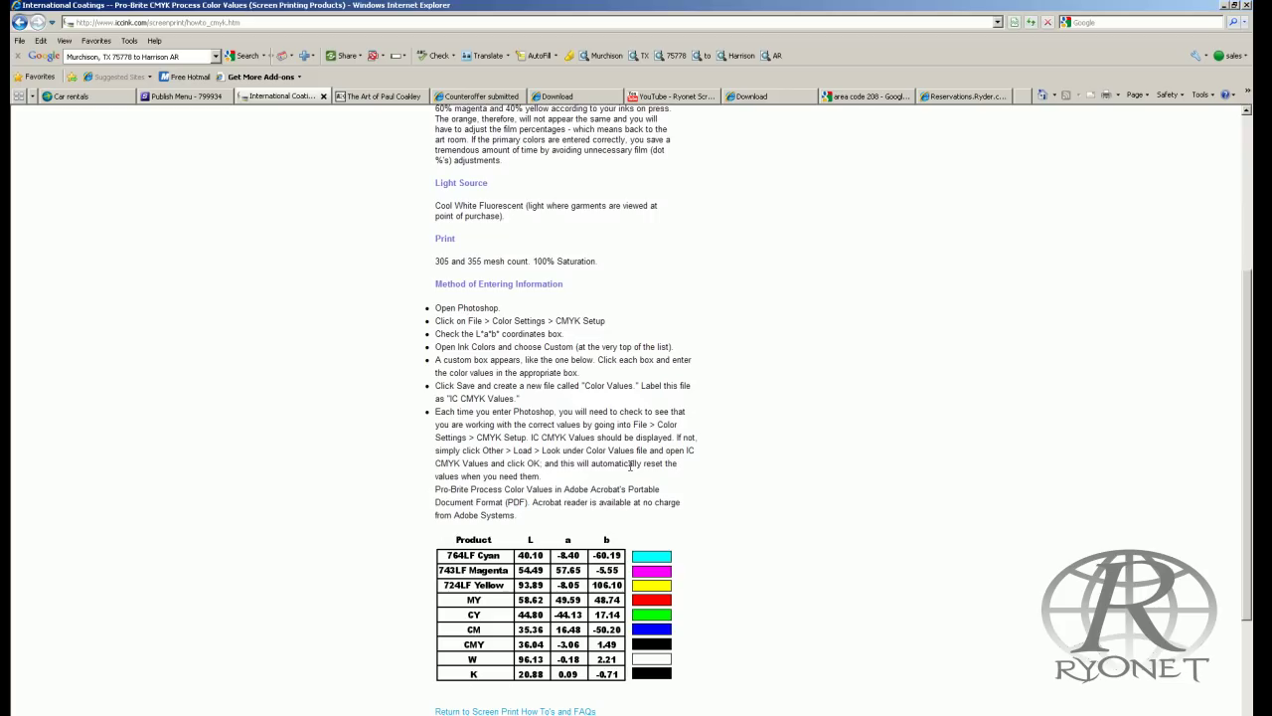
{"action": "scroll", "coordinate": [630, 464], "scroll_direction": "down", "scroll_amount": 4}
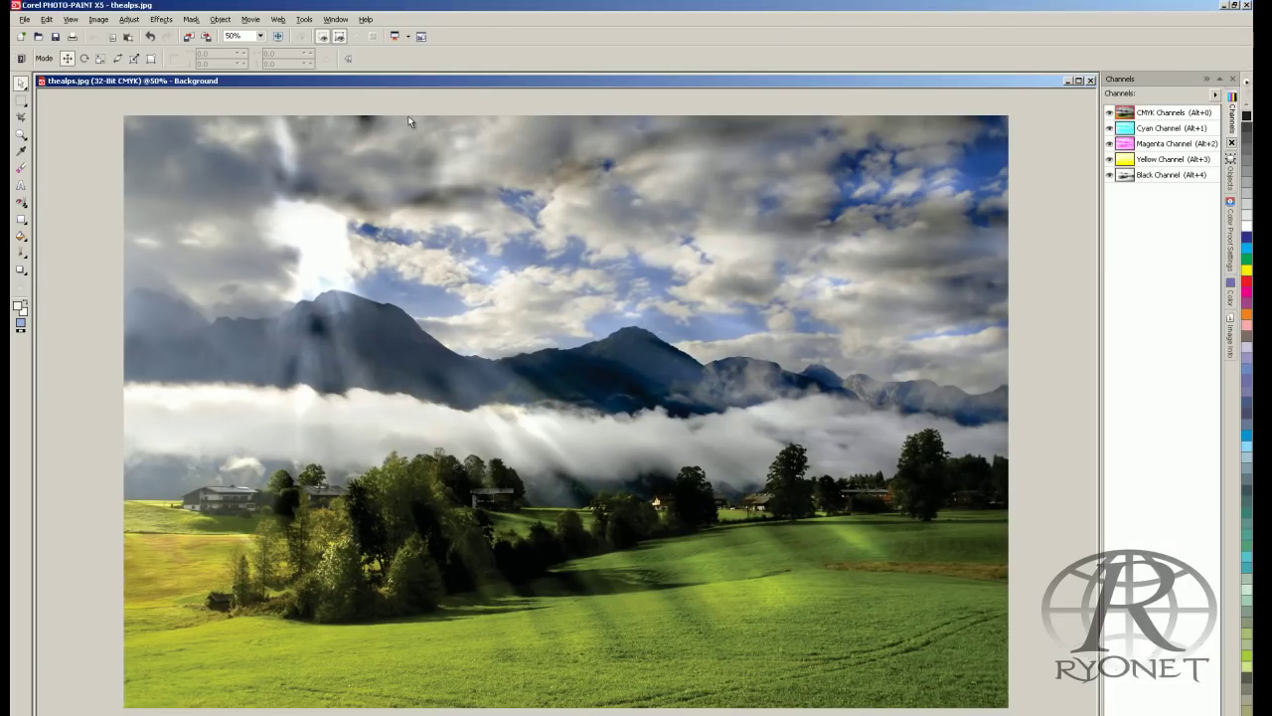
- Look over the default color management settings and close them without changes
{"action": "left_click", "coordinate": [308, 19]}
{"action": "mouse_move", "coordinate": [327, 60]}
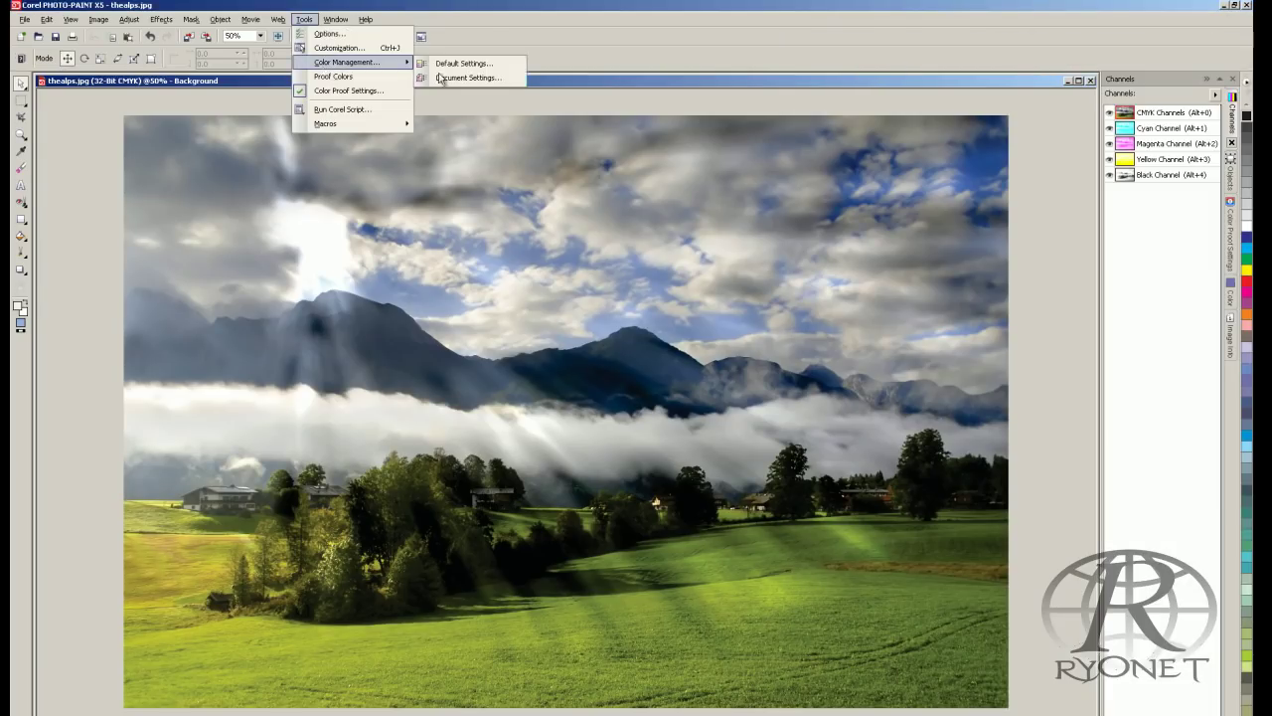
{"action": "left_click", "coordinate": [457, 61]}
{"action": "left_click", "coordinate": [632, 455]}
{"action": "left_click", "coordinate": [642, 441]}
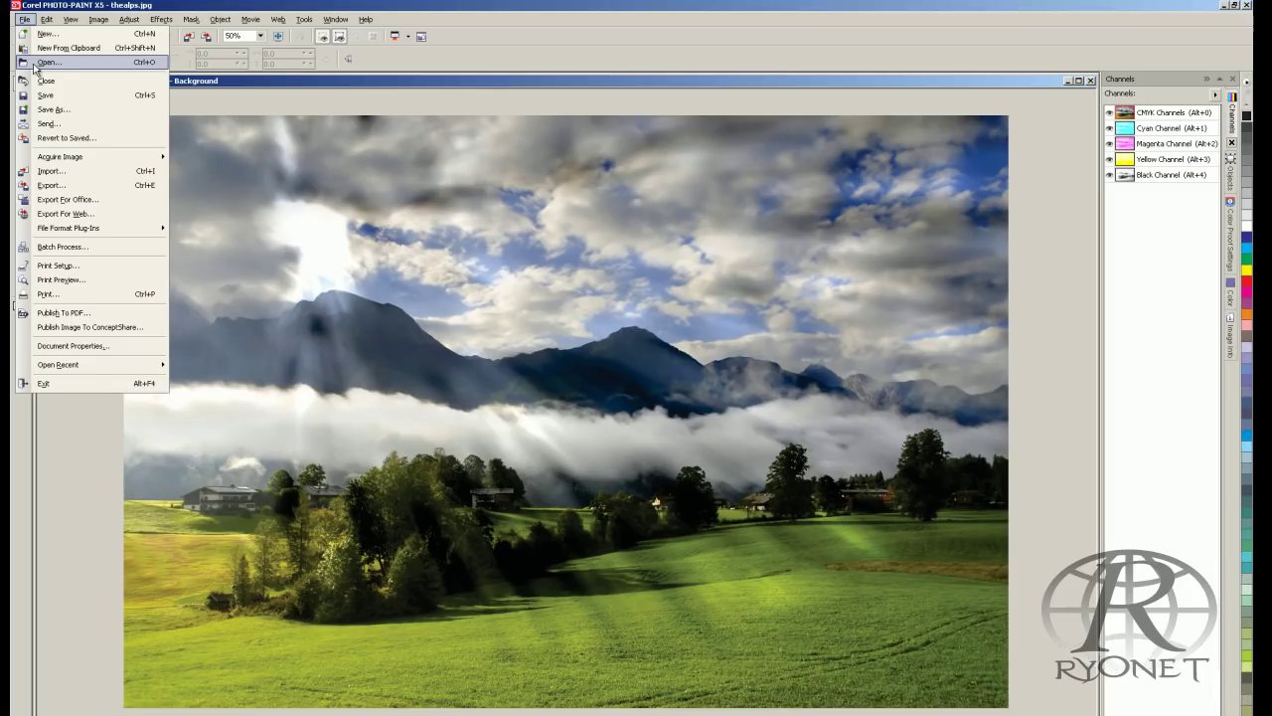
- Open thealps.tif from the COREL folder
{"action": "left_click", "coordinate": [35, 64]}
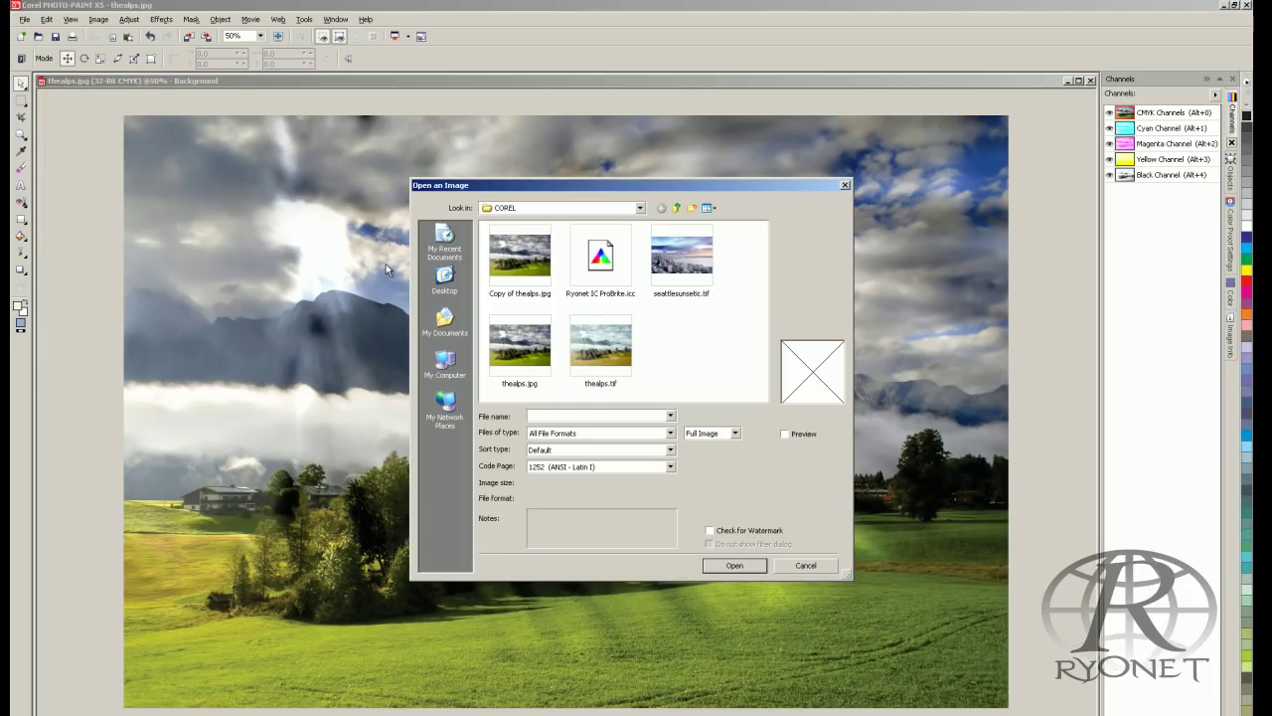
{"action": "left_click", "coordinate": [611, 345]}
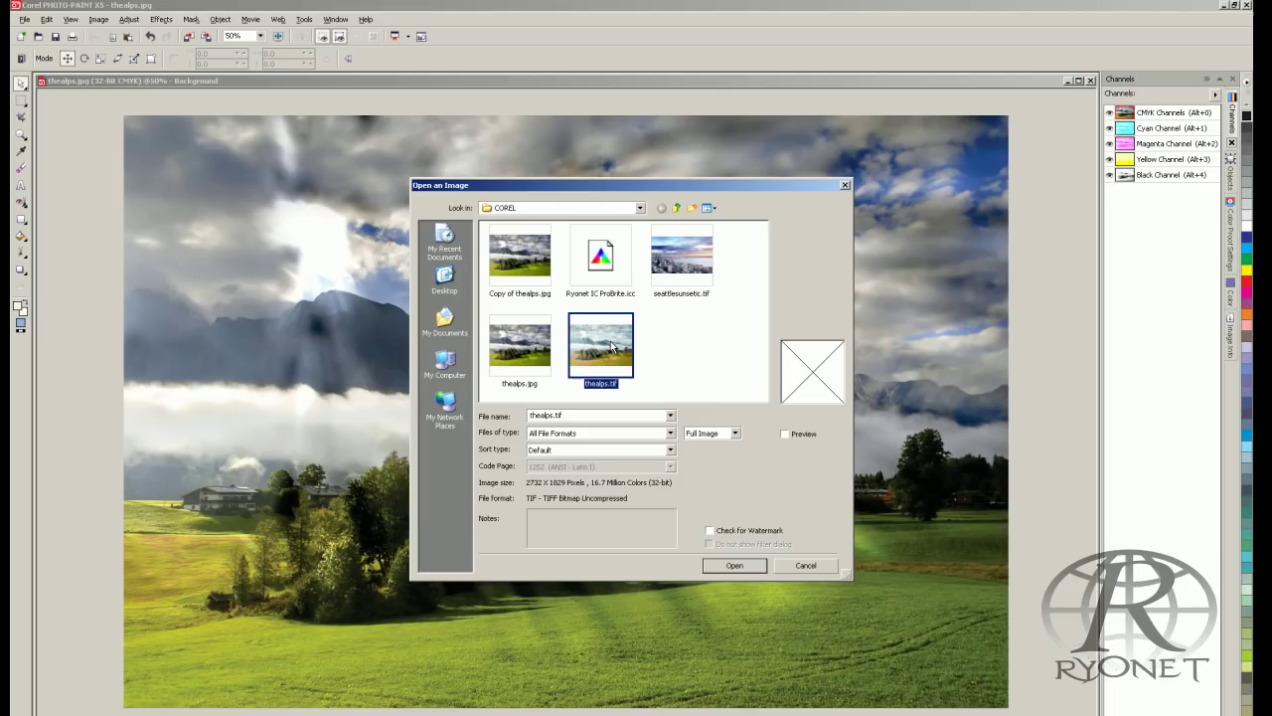
{"action": "double_click", "coordinate": [611, 344]}
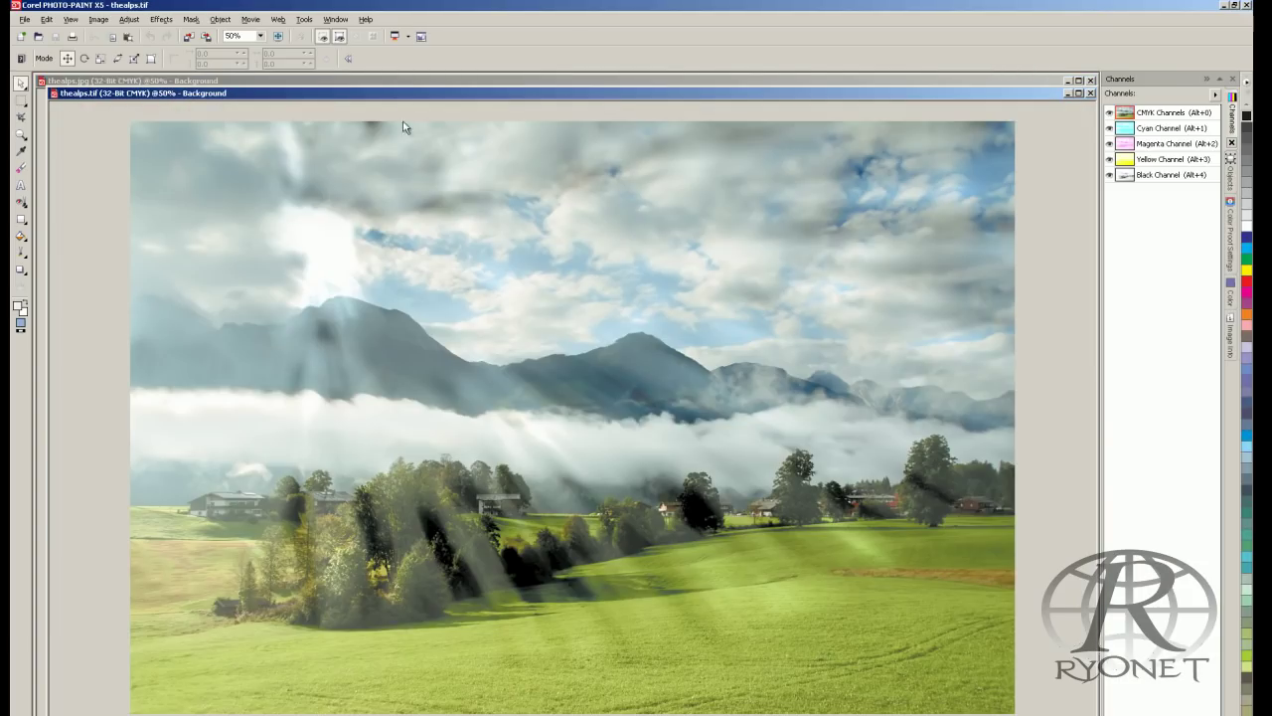
- Arrange the thealps.jpg and thealps.tif windows so they overlap with both title bars accessible, leaving thealps.tif in front
{"action": "left_click_drag", "start_coordinate": [402, 97], "coordinate": [400, 145]}
{"action": "left_click", "coordinate": [405, 79]}
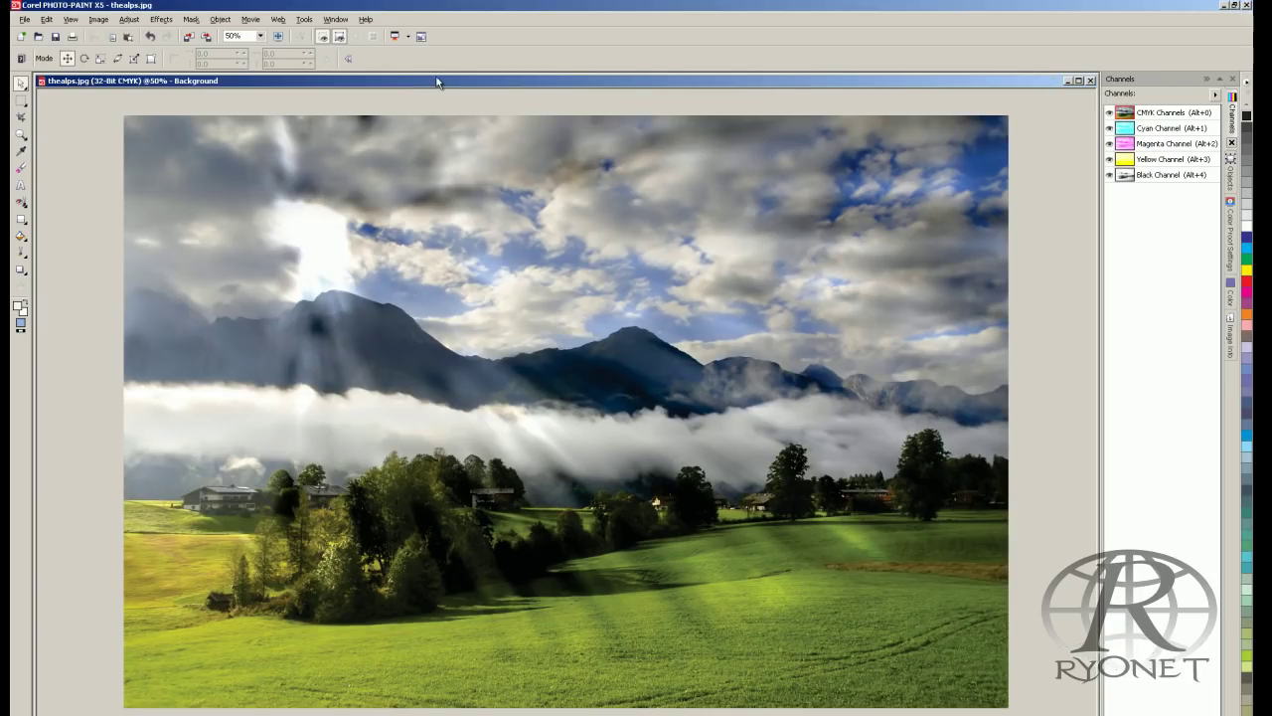
{"action": "left_click_drag", "start_coordinate": [439, 82], "coordinate": [529, 82]}
{"action": "left_click", "coordinate": [77, 287]}
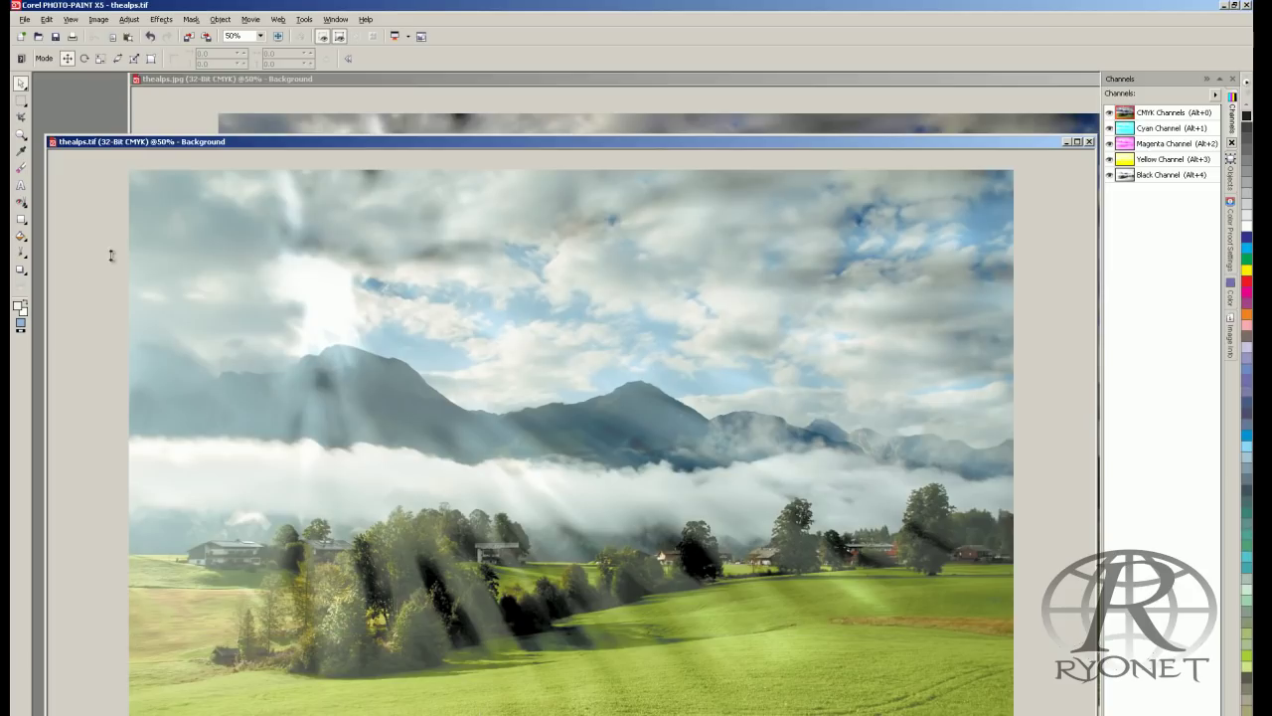
{"action": "left_click_drag", "start_coordinate": [306, 141], "coordinate": [304, 108]}
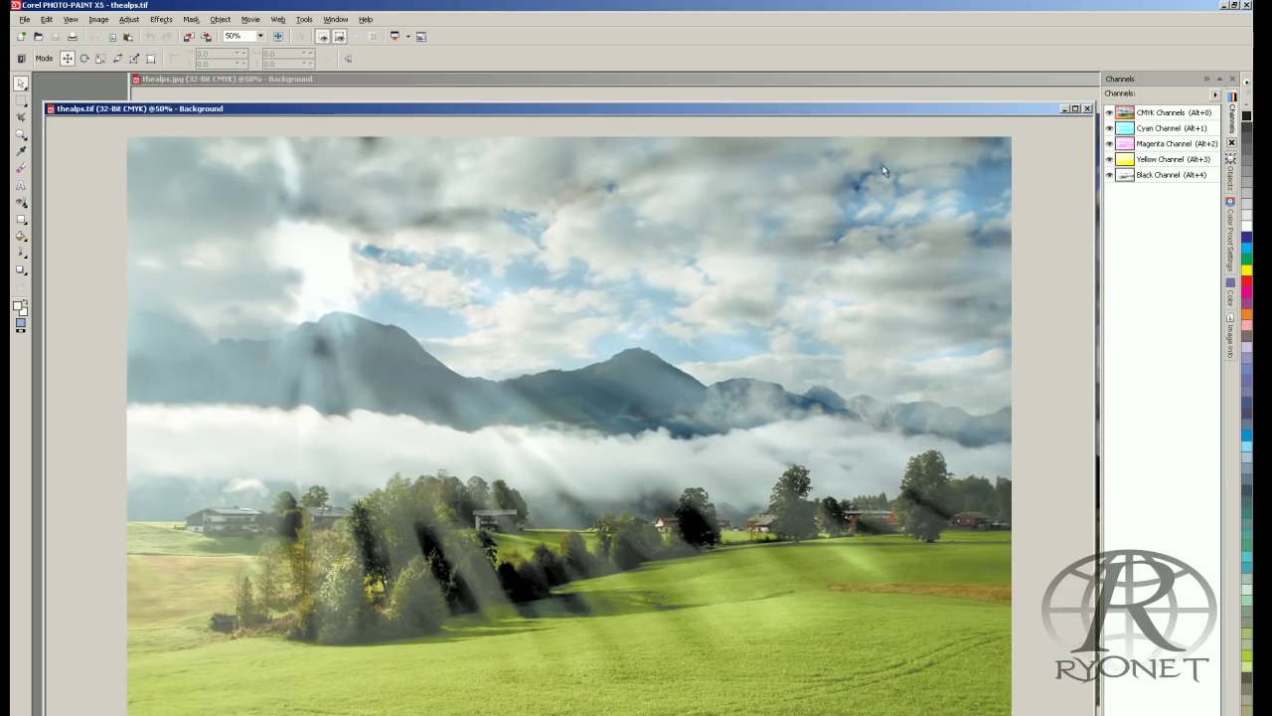
- View the yellow, magenta, cyan and black channels of thealps.tif one at a time
{"action": "left_click", "coordinate": [1151, 161]}
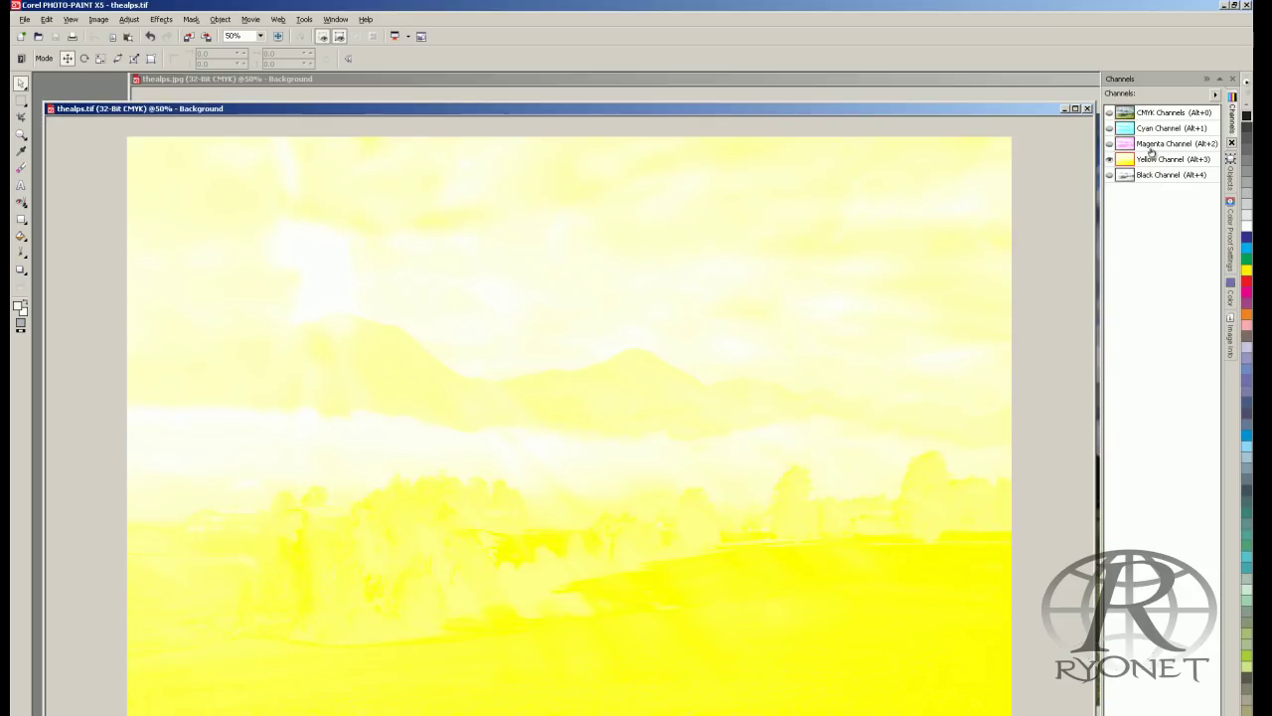
{"action": "left_click", "coordinate": [1152, 146]}
{"action": "left_click", "coordinate": [1151, 130]}
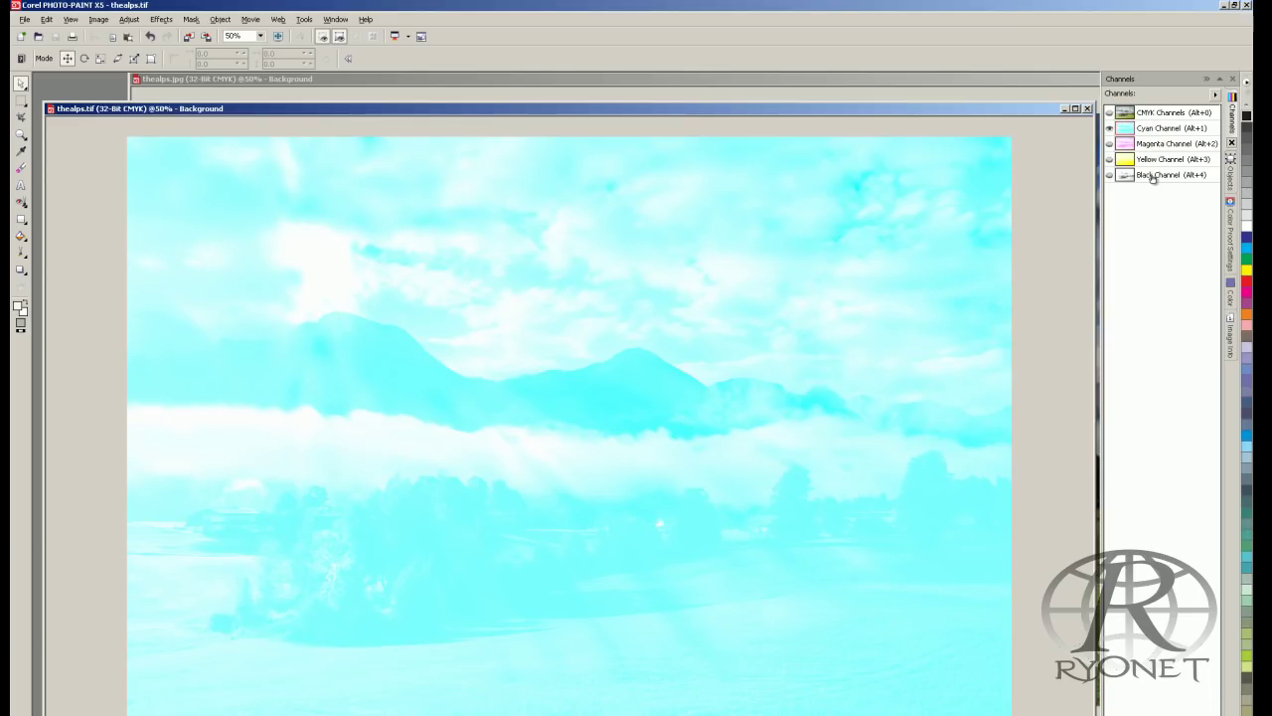
{"action": "left_click", "coordinate": [1152, 176]}
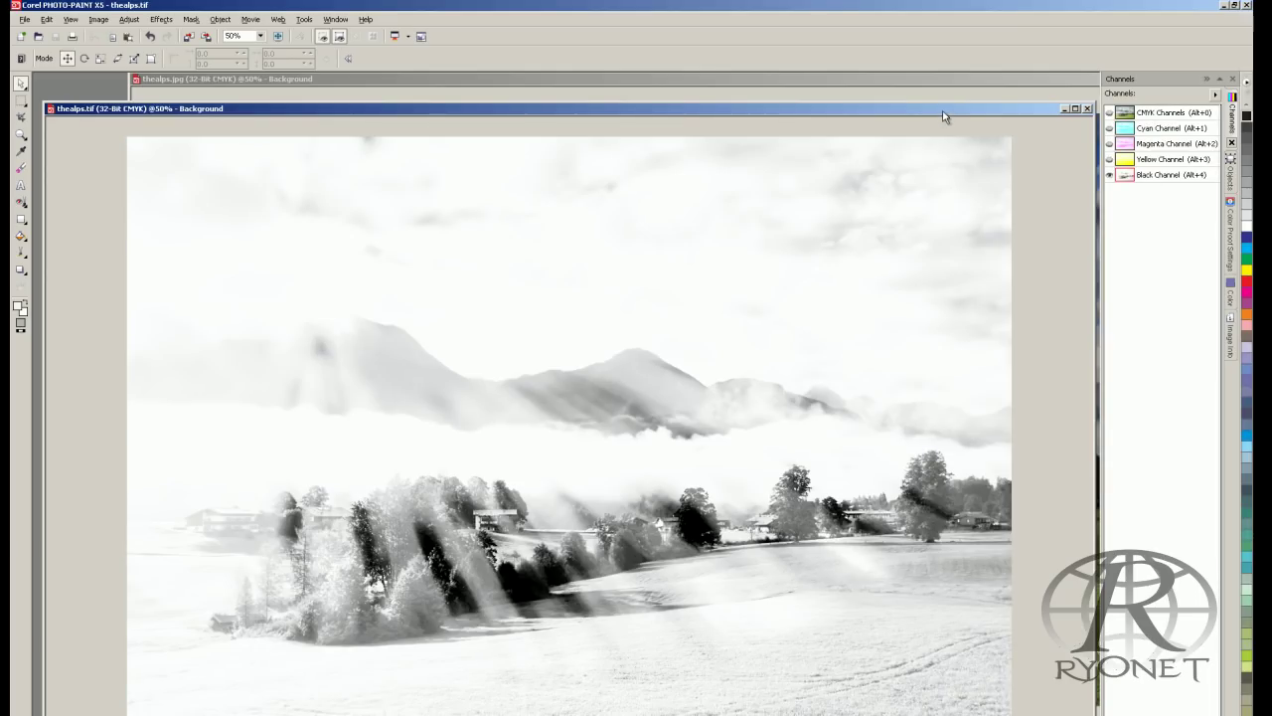
- Show only the black channel of thealps.jpg and compare it with the black channel of thealps.tif
{"action": "left_click_drag", "start_coordinate": [944, 125], "coordinate": [943, 249]}
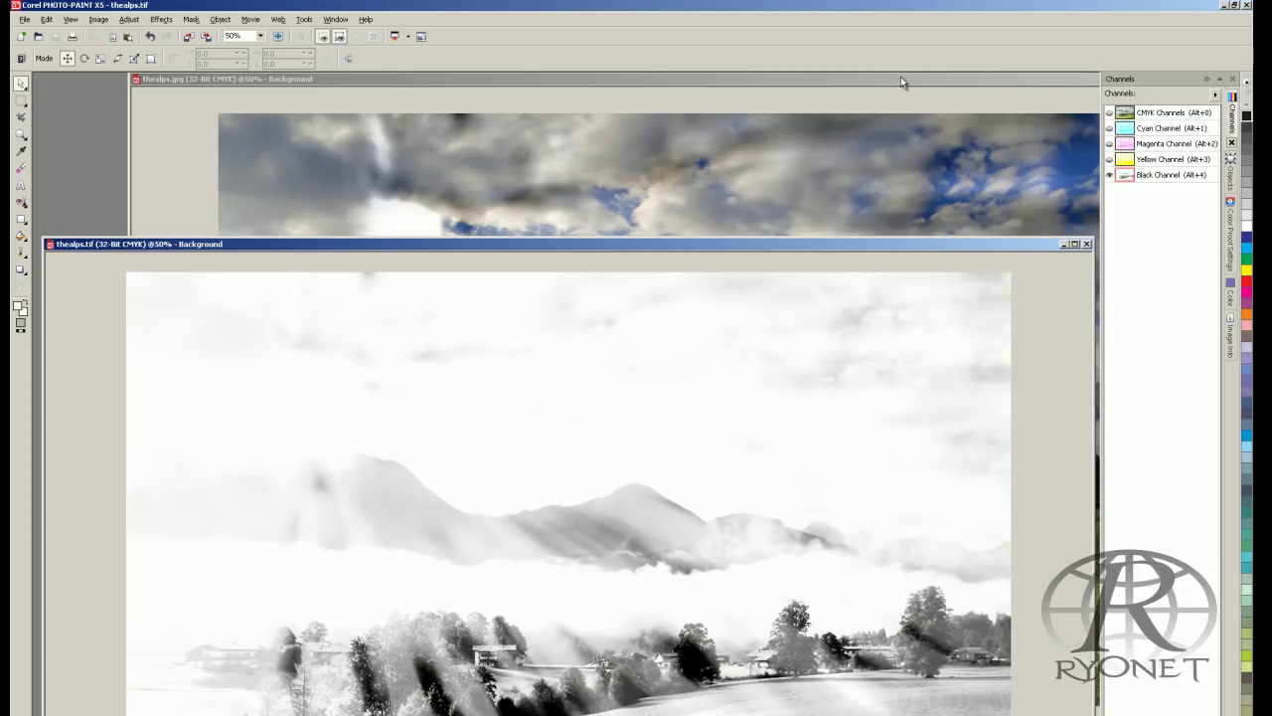
{"action": "left_click", "coordinate": [758, 81]}
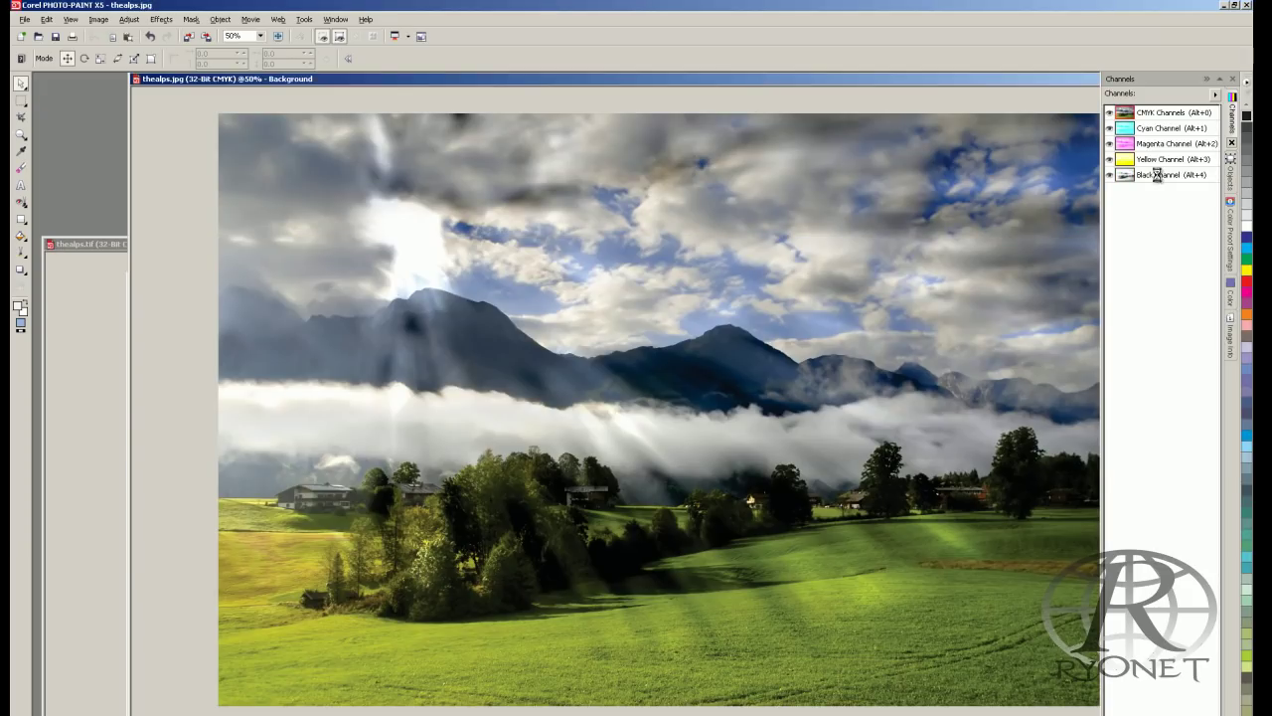
{"action": "left_click", "coordinate": [1156, 175]}
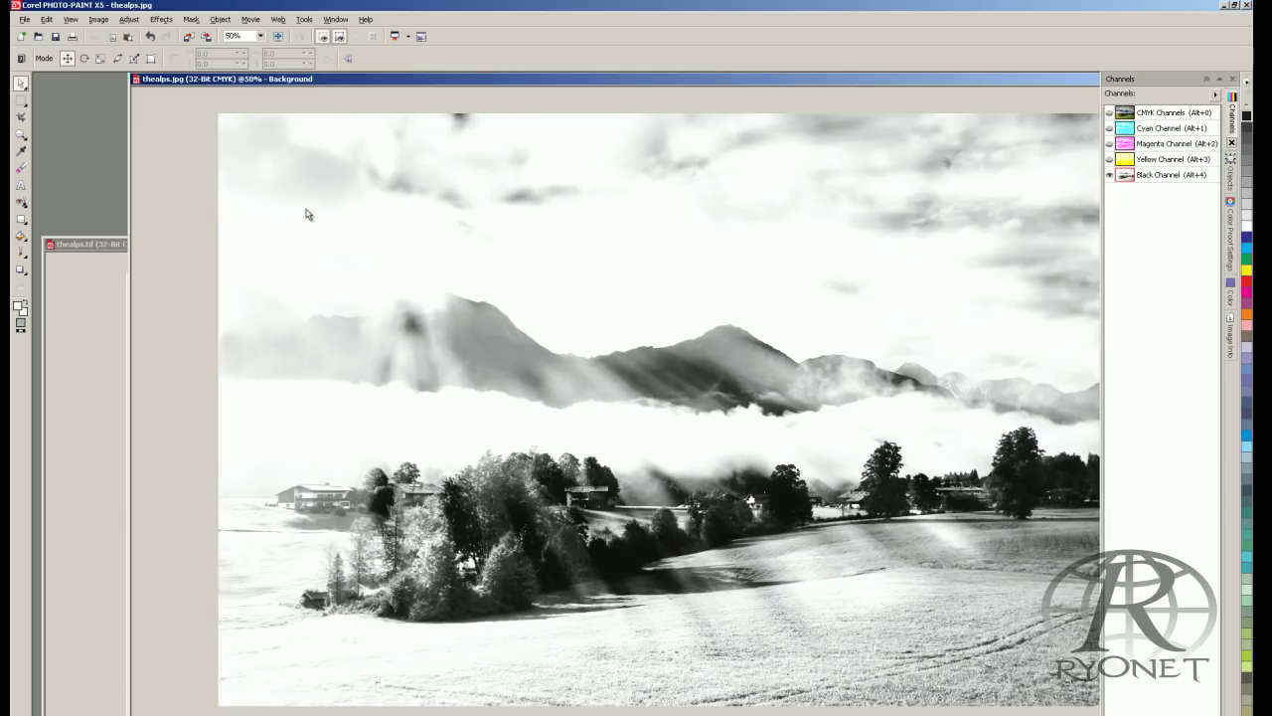
{"action": "left_click", "coordinate": [102, 246]}
{"action": "left_click_drag", "start_coordinate": [392, 249], "coordinate": [380, 181]}
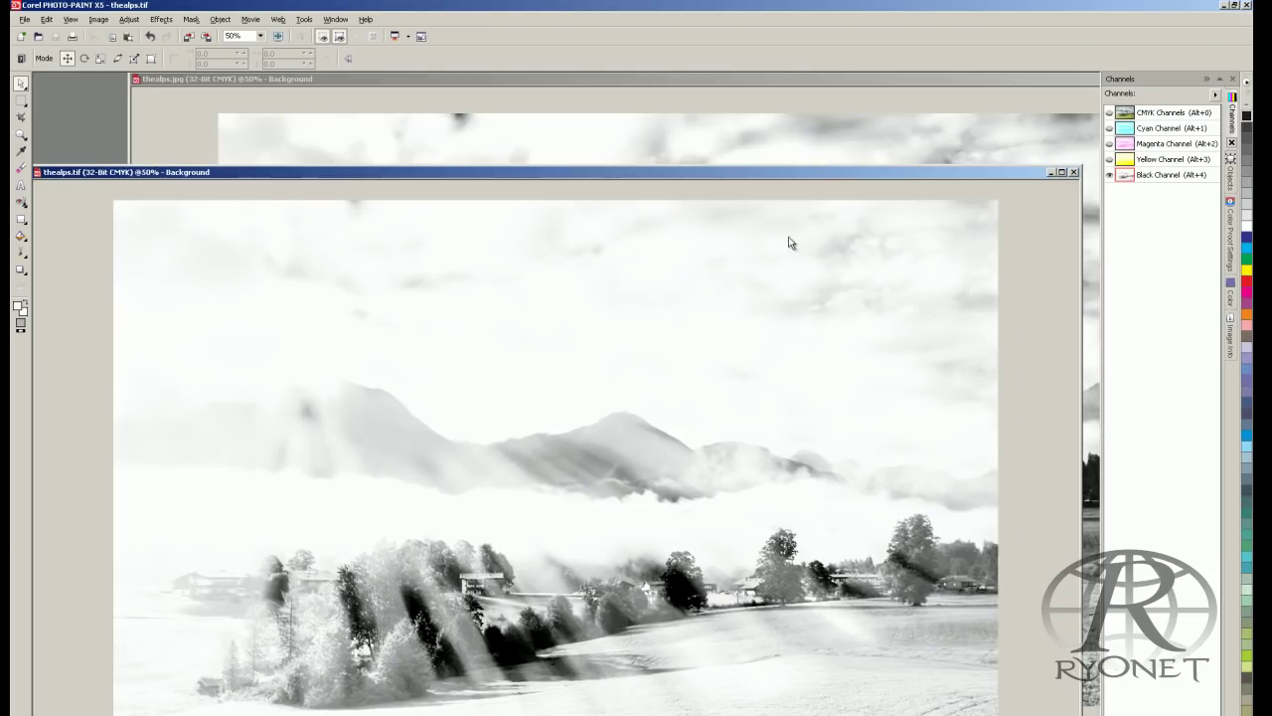
- Check the black ink values of thealps.tif and thealps.jpg in Image Info, and bring thealps.tif back to the front
{"action": "left_click", "coordinate": [1232, 338]}
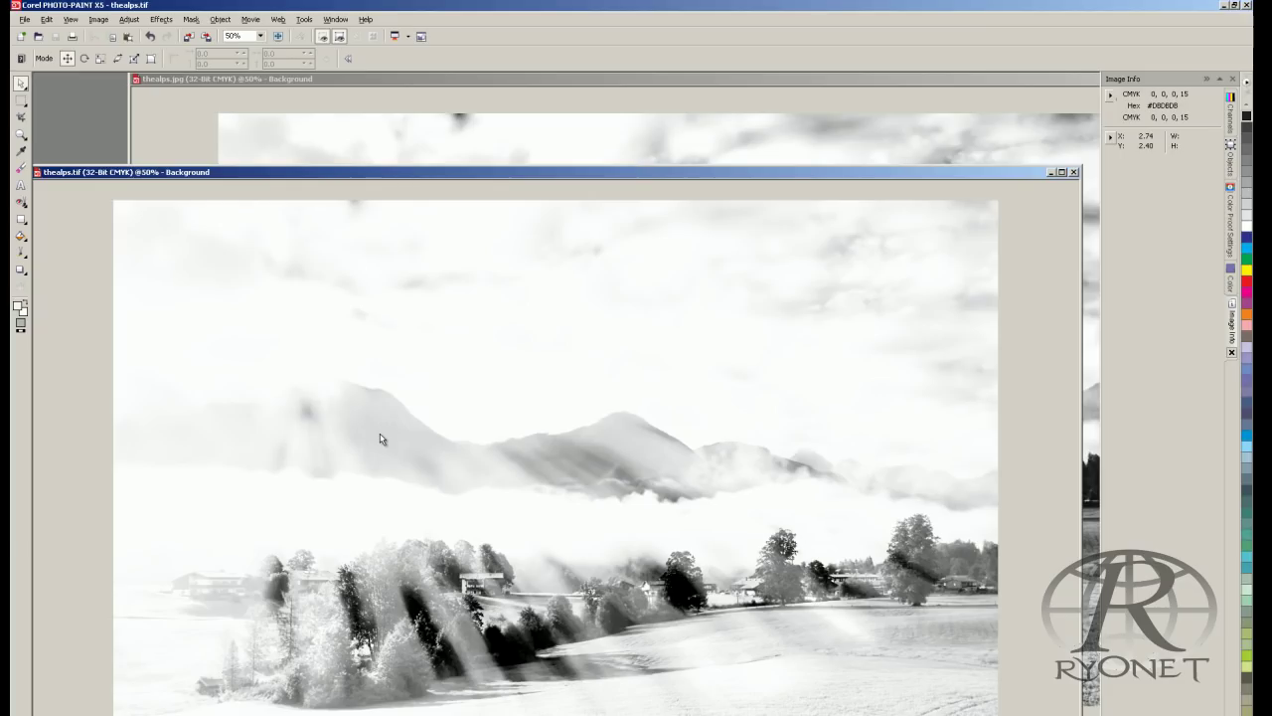
{"action": "left_click", "coordinate": [460, 85]}
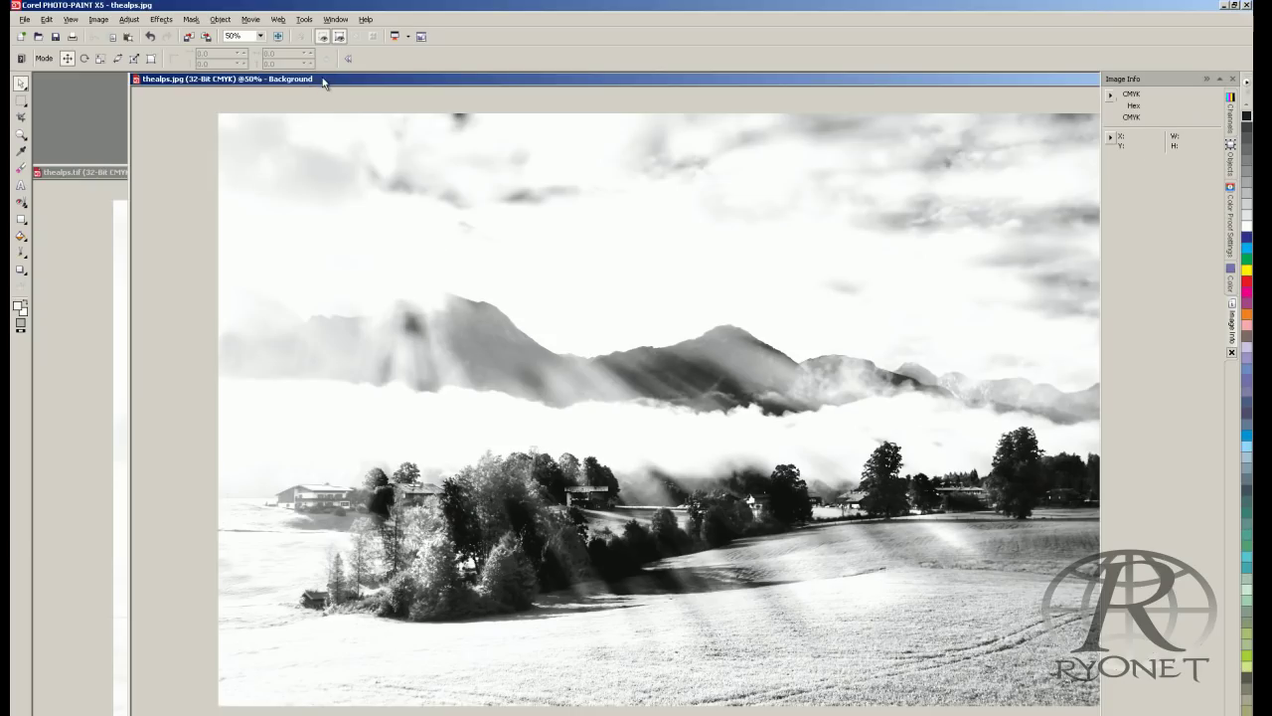
{"action": "left_click_drag", "start_coordinate": [99, 179], "coordinate": [117, 116]}
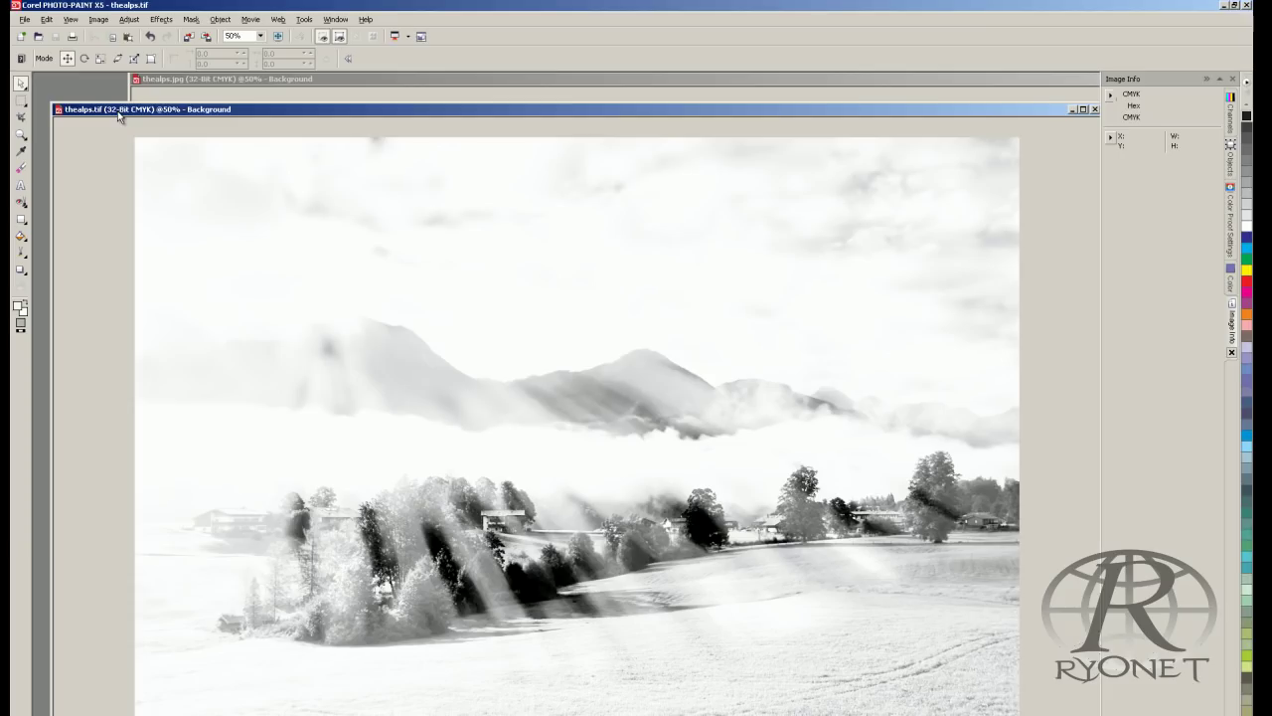
- Restore the composite CMYK view of thealps.tif and move the thealps.jpg window in front of it for comparison
{"action": "left_click", "coordinate": [1229, 128]}
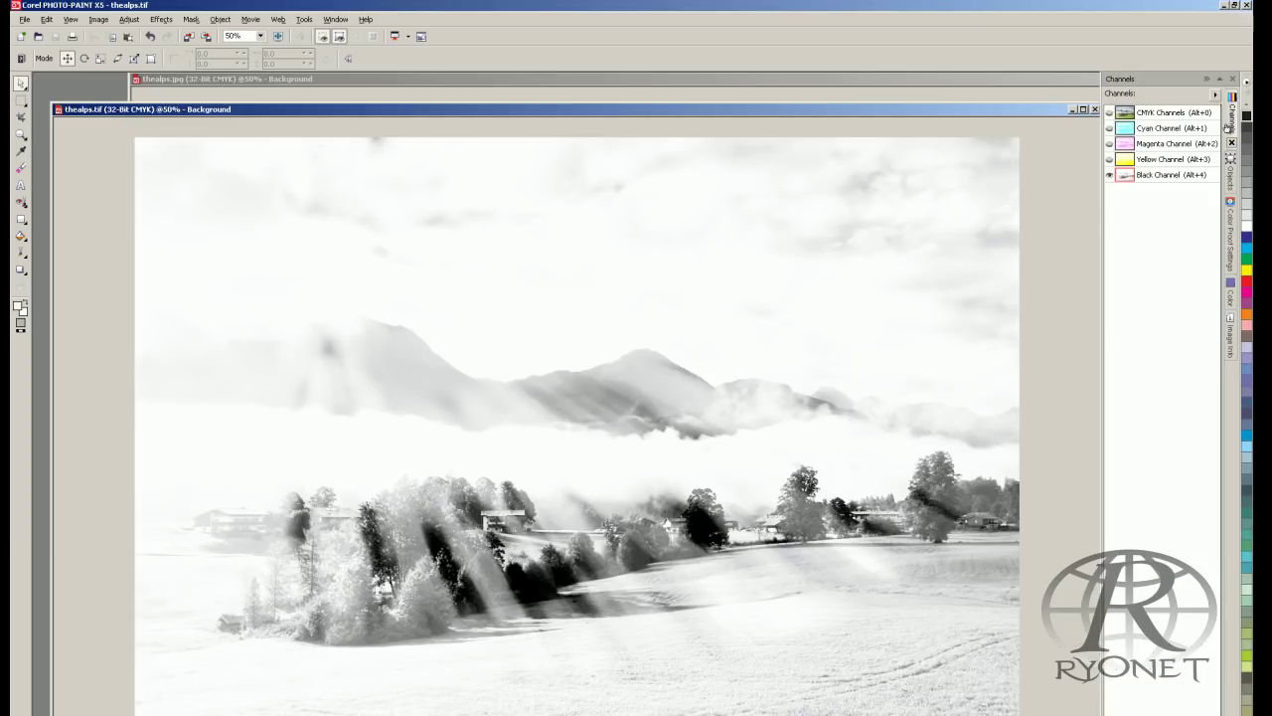
{"action": "left_click", "coordinate": [1146, 114]}
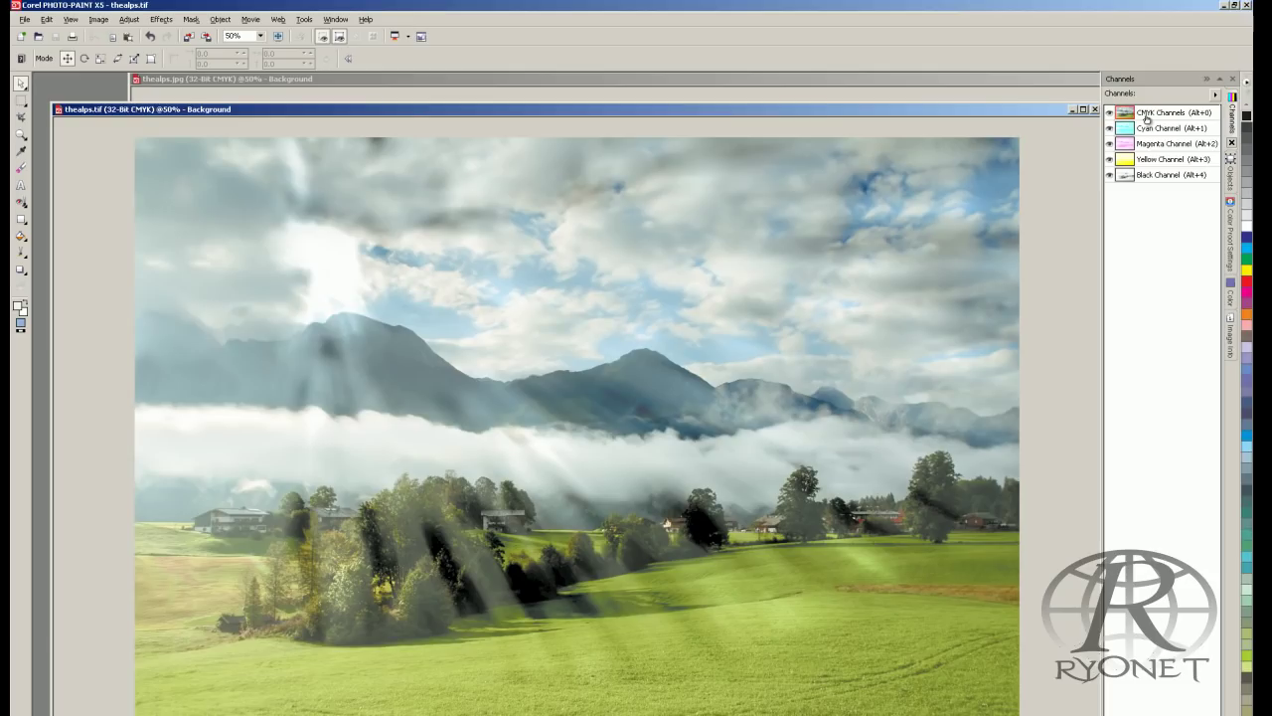
{"action": "left_click_drag", "start_coordinate": [939, 79], "coordinate": [837, 87]}
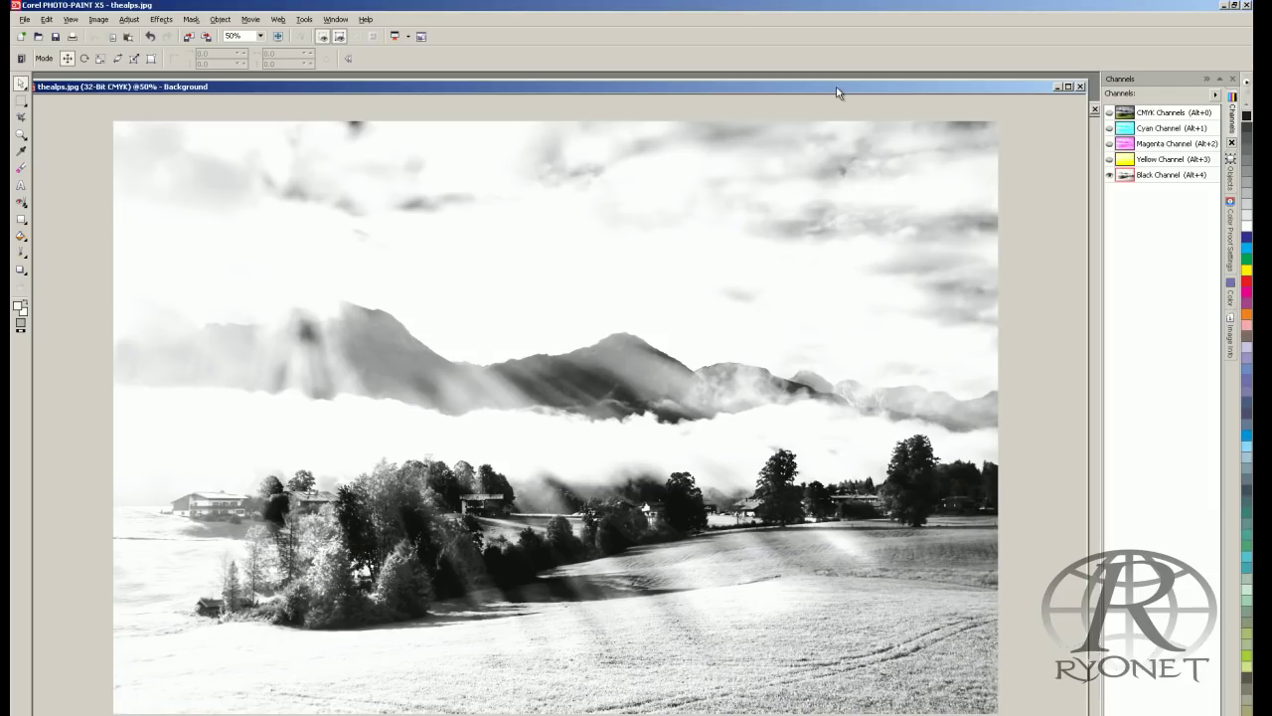
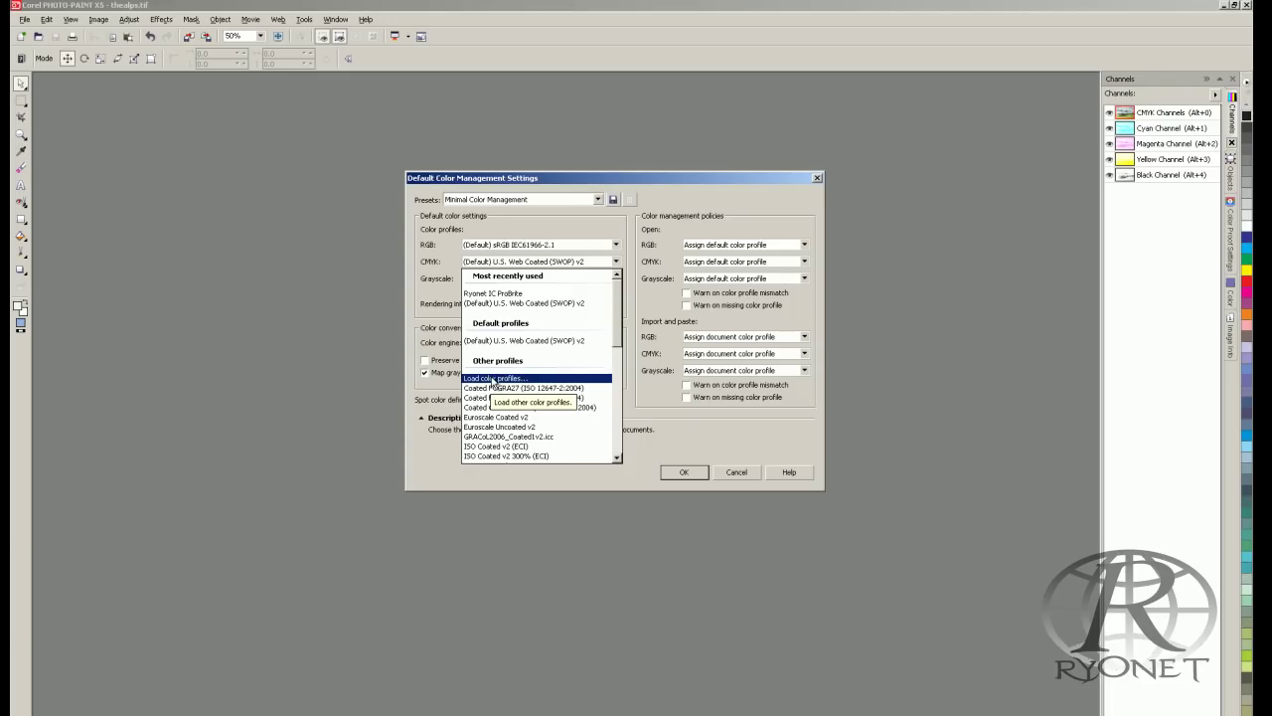
- Review the available default CMYK color profiles and close the list without choosing another one
{"action": "left_click", "coordinate": [527, 237]}
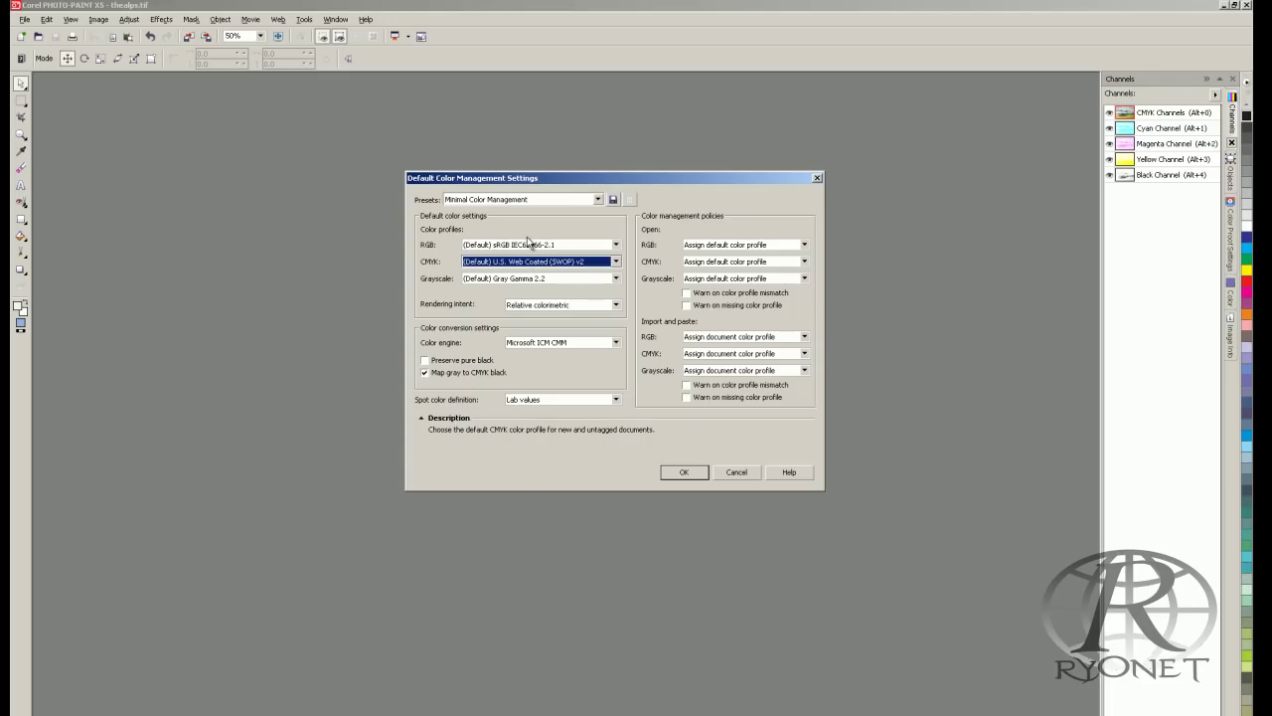
- Load the Ryonet IC ProBrite.icc color profile from the COREL folder as the default CMYK profile
{"action": "left_click", "coordinate": [616, 261]}
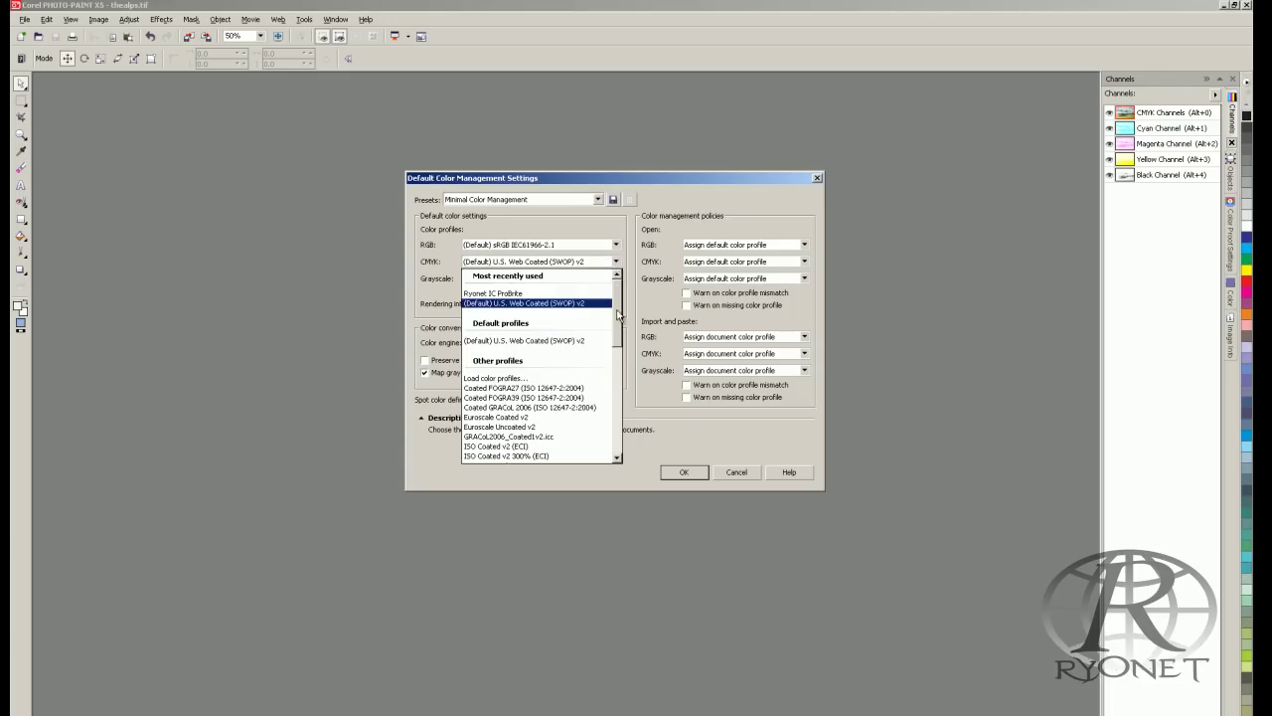
{"action": "left_click_drag", "start_coordinate": [619, 312], "coordinate": [620, 331]}
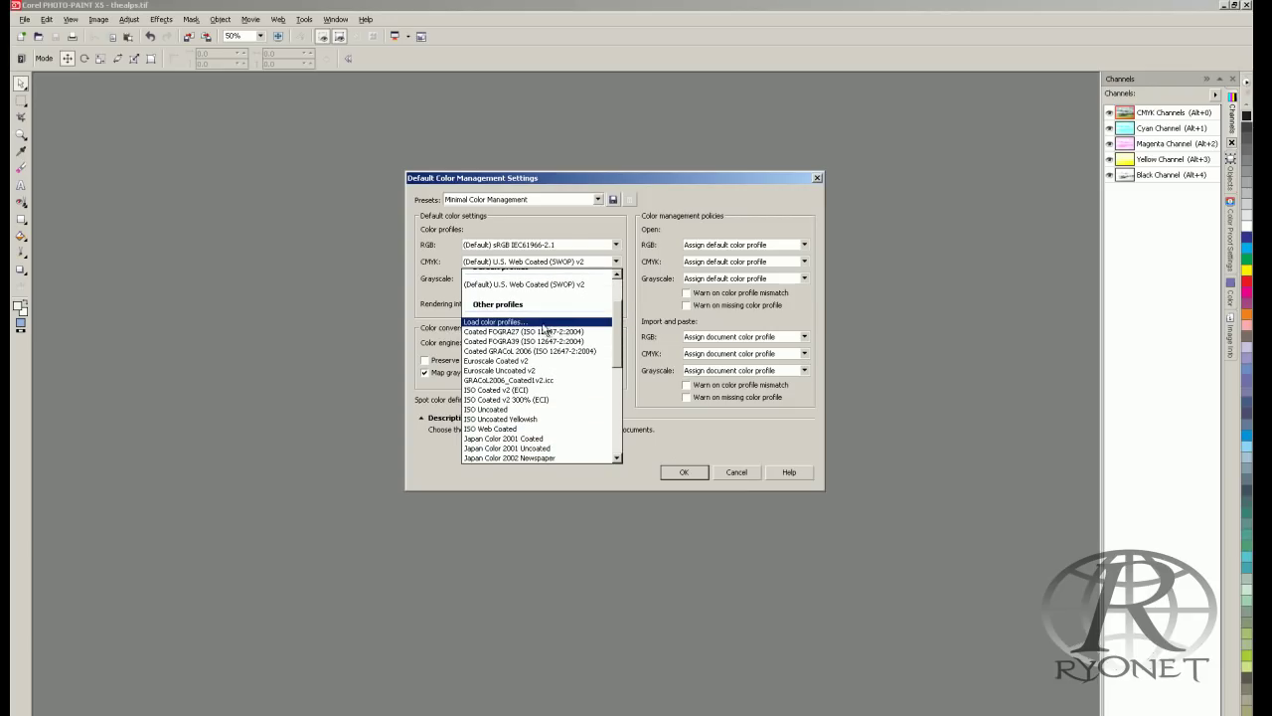
{"action": "left_click", "coordinate": [534, 323]}
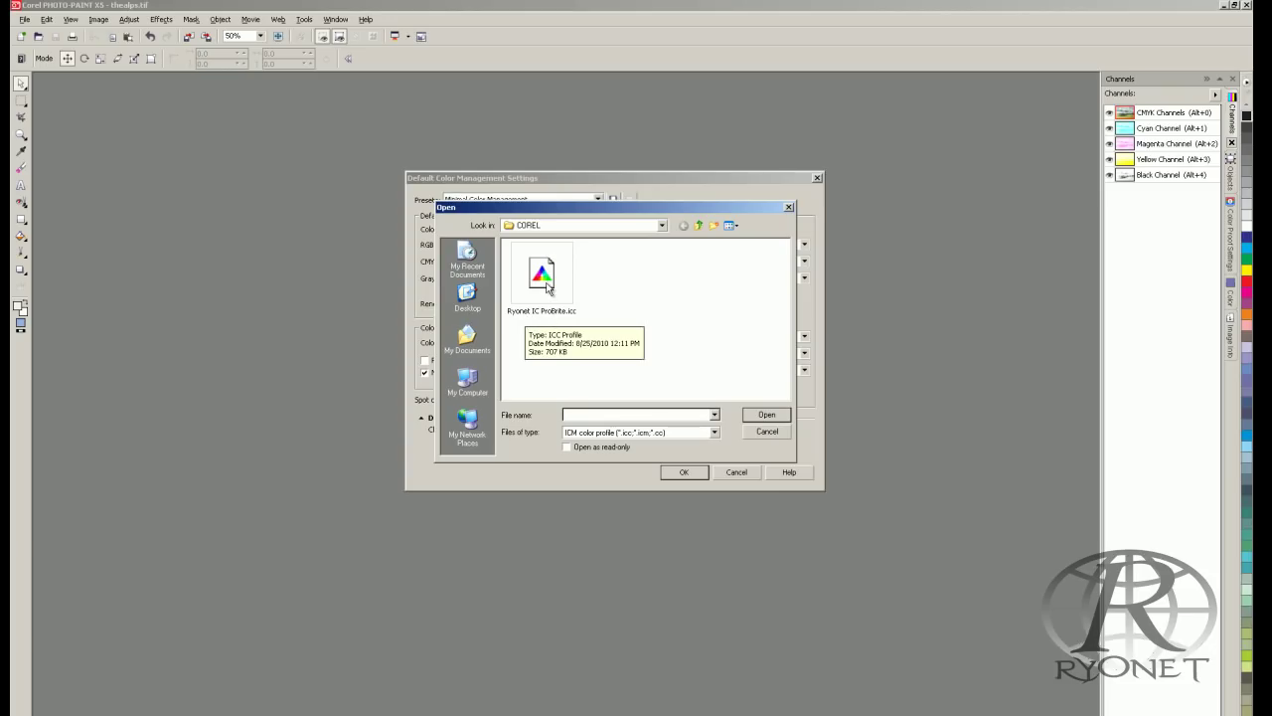
{"action": "left_click", "coordinate": [548, 289]}
{"action": "left_click", "coordinate": [548, 288]}
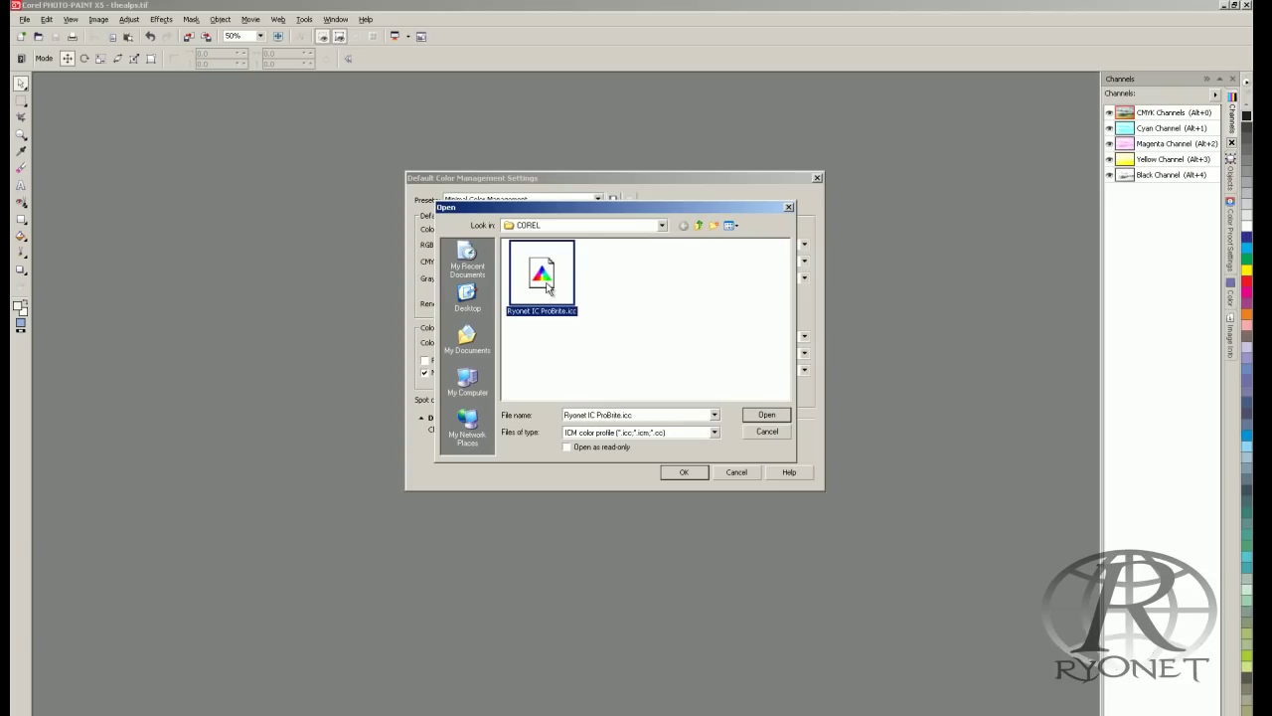
{"action": "double_click", "coordinate": [548, 288]}
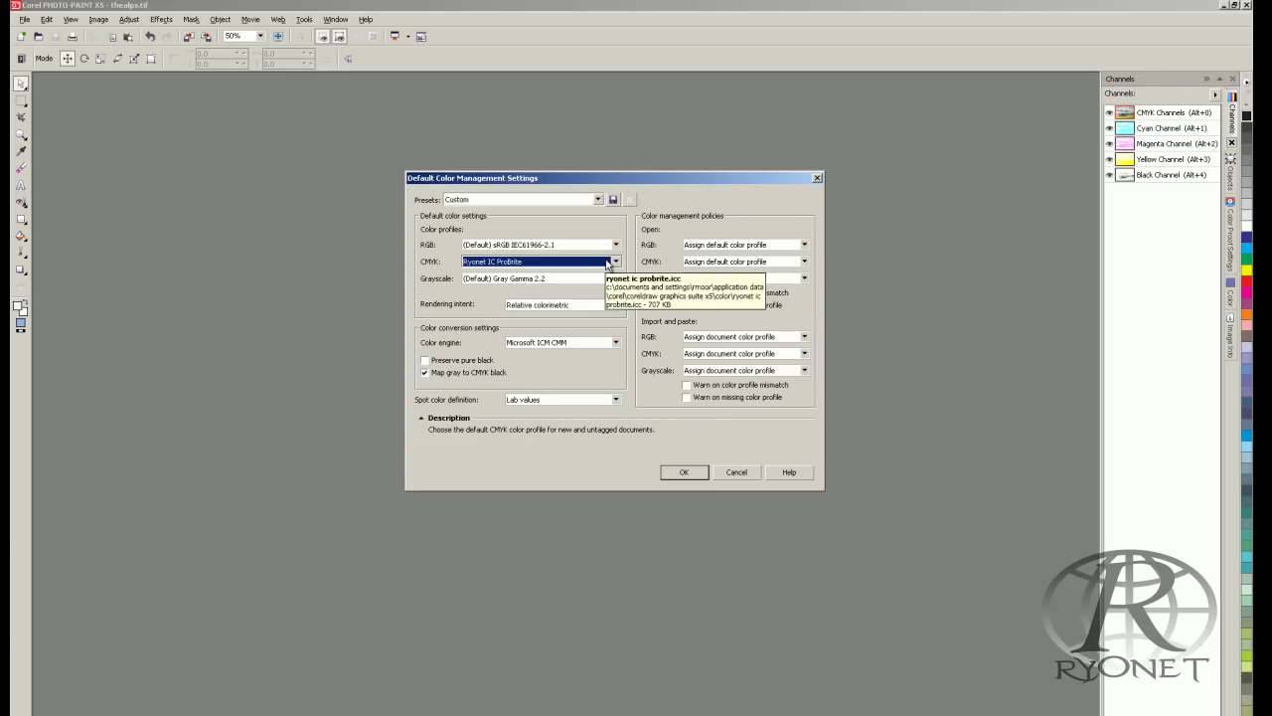
- Set the default RGB color profile to Apple RGB and the default grayscale profile to Dot Gain 20%
{"action": "left_click", "coordinate": [616, 246]}
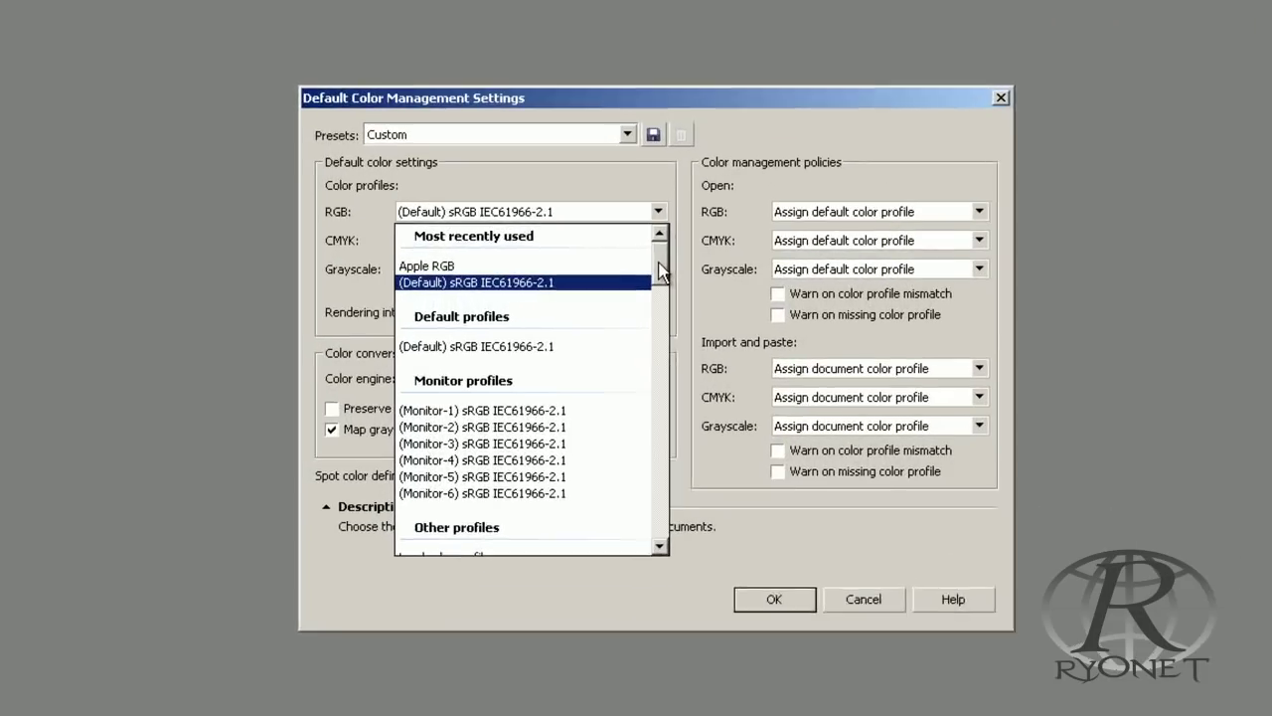
{"action": "left_click_drag", "start_coordinate": [616, 260], "coordinate": [676, 312]}
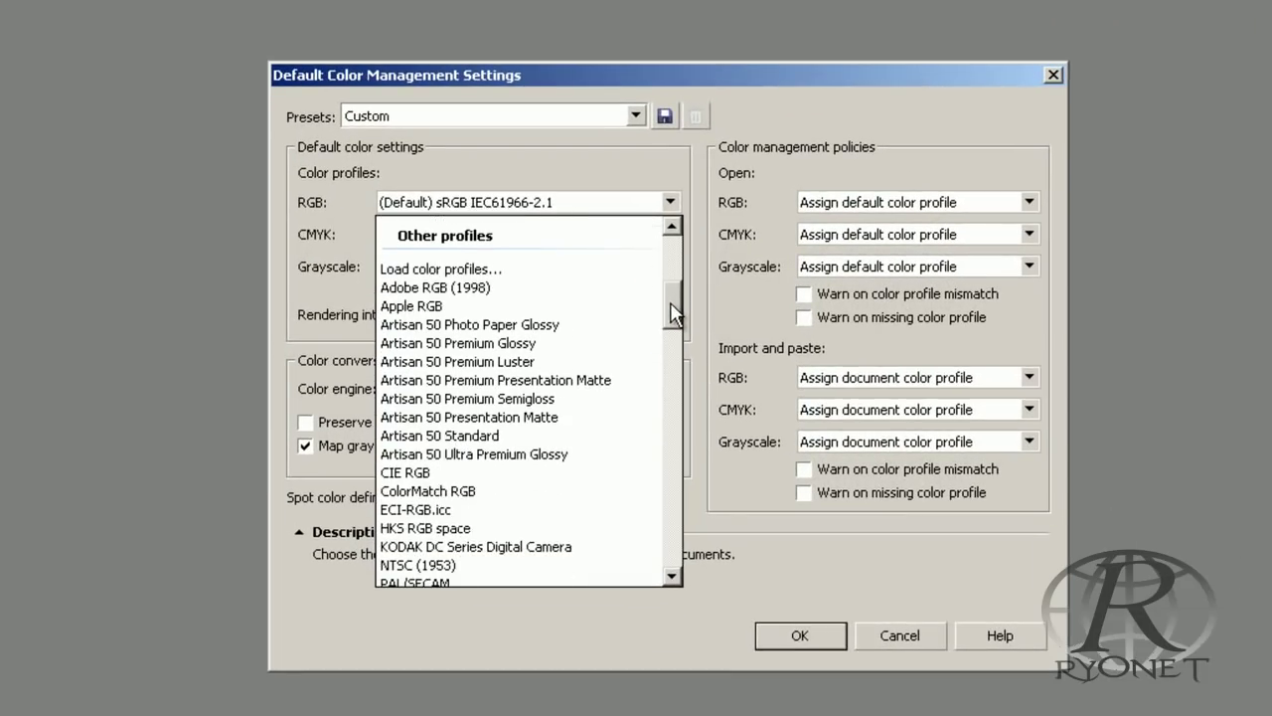
{"action": "left_click", "coordinate": [541, 309]}
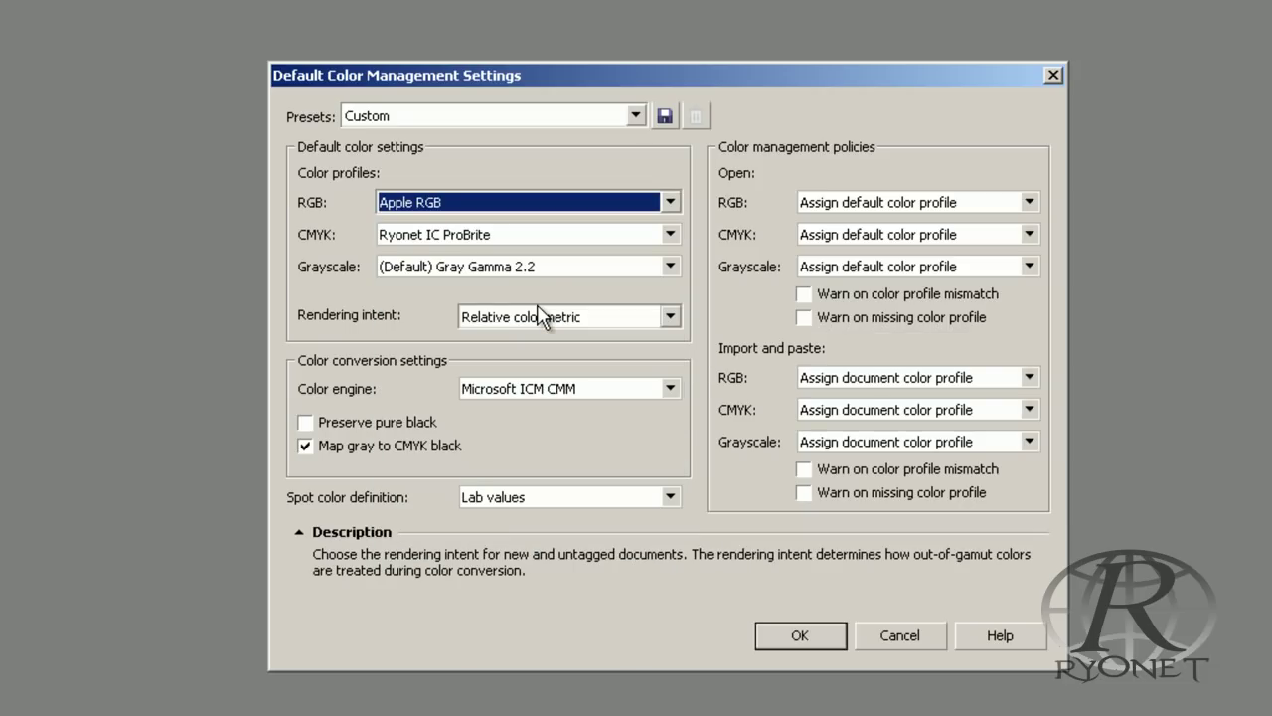
{"action": "left_click", "coordinate": [537, 266]}
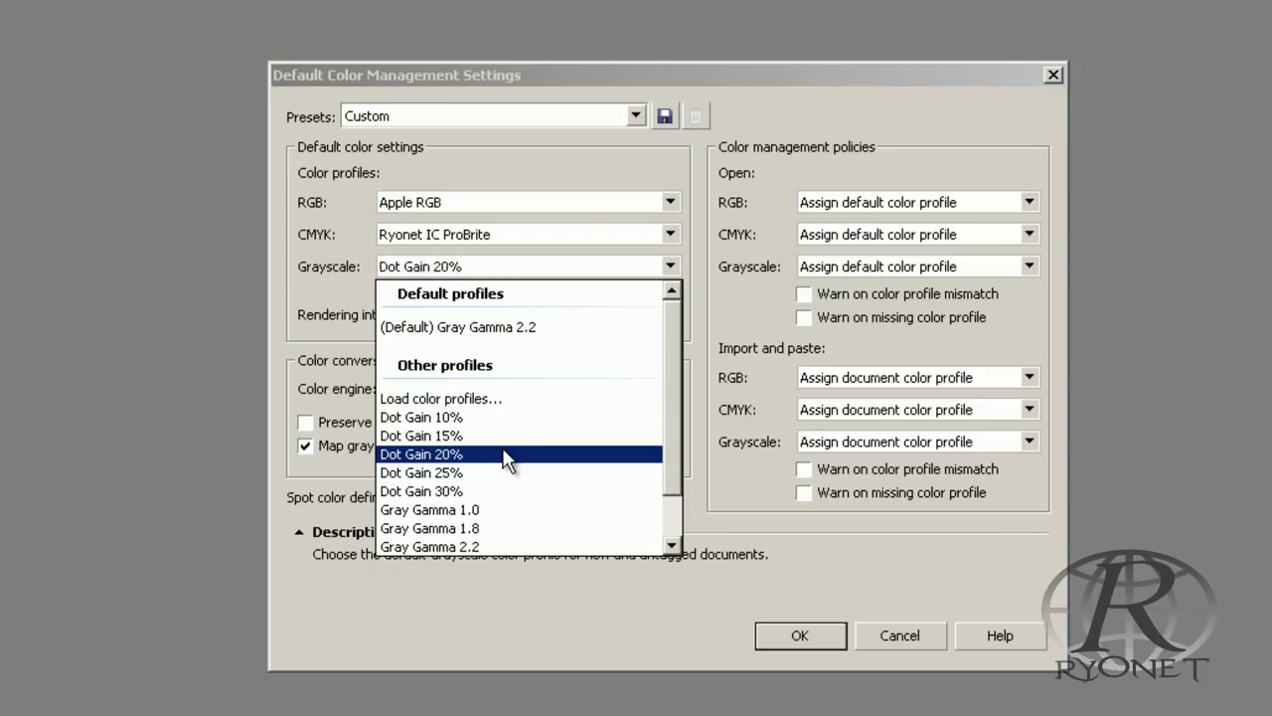
{"action": "left_click", "coordinate": [507, 455]}
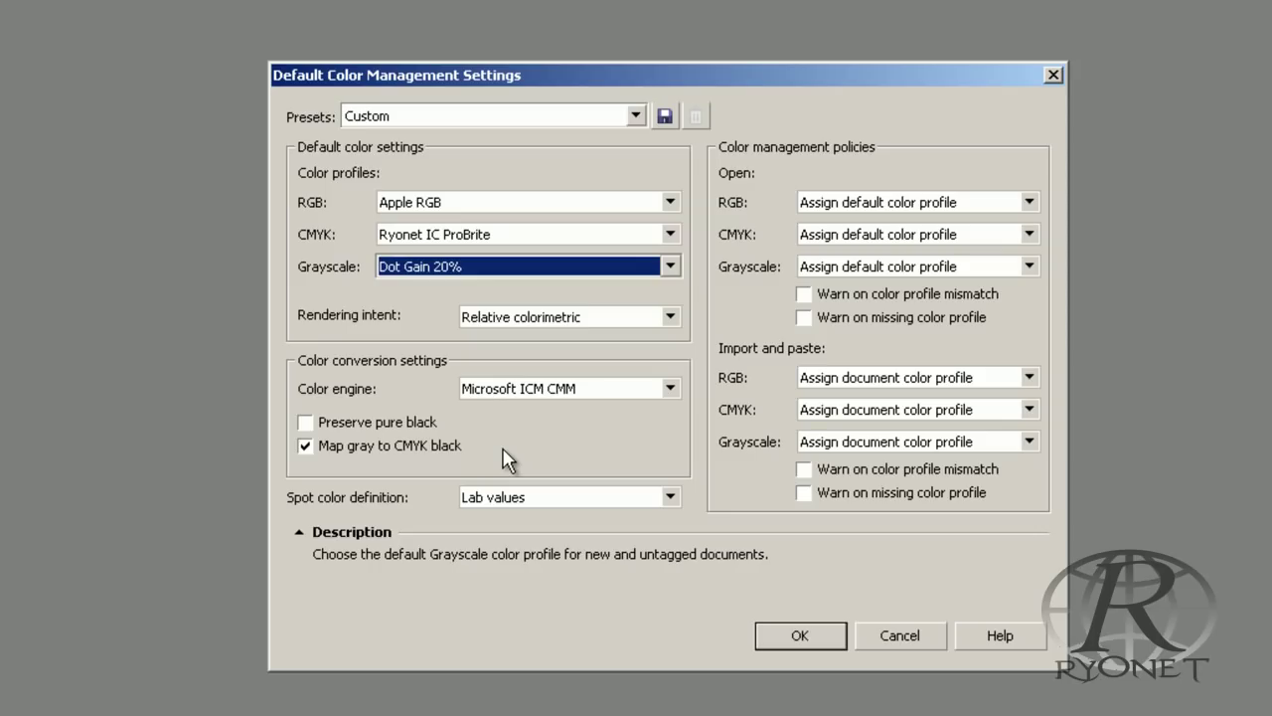
- Set the color management policies for opening RGB and CMYK documents to Convert to default color profile
{"action": "left_click", "coordinate": [954, 201]}
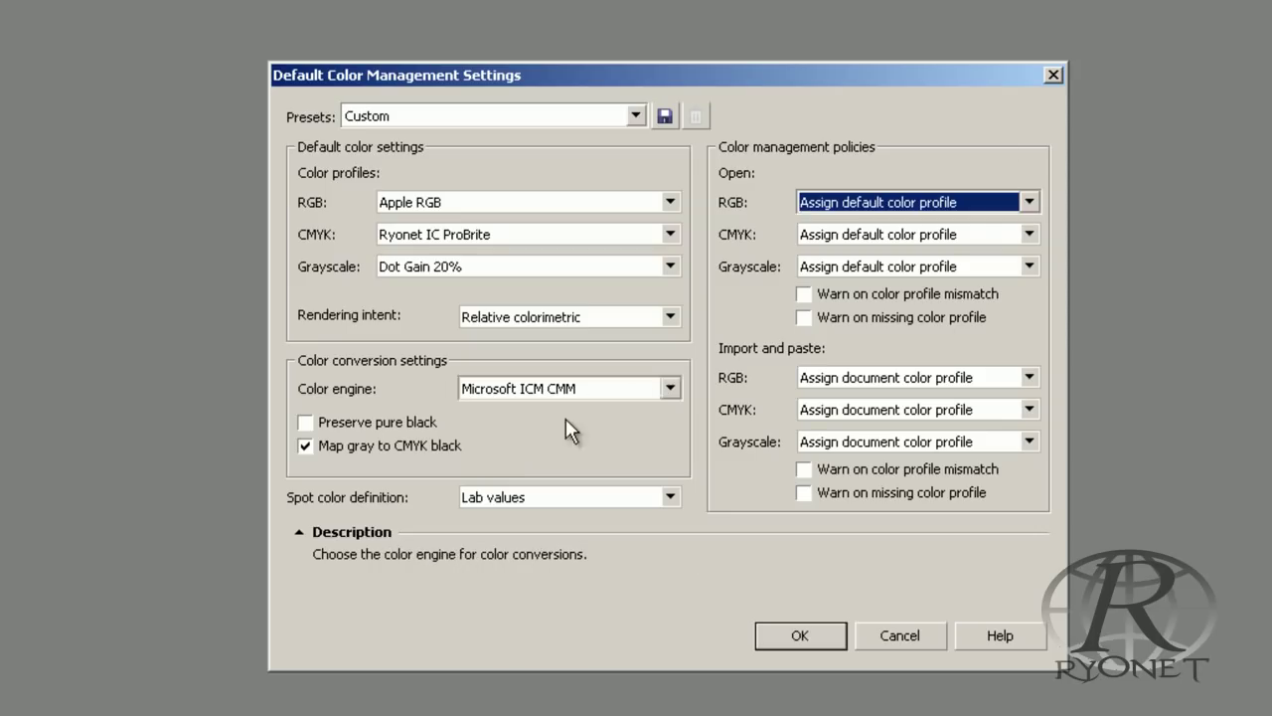
{"action": "mouse_move", "coordinate": [305, 457]}
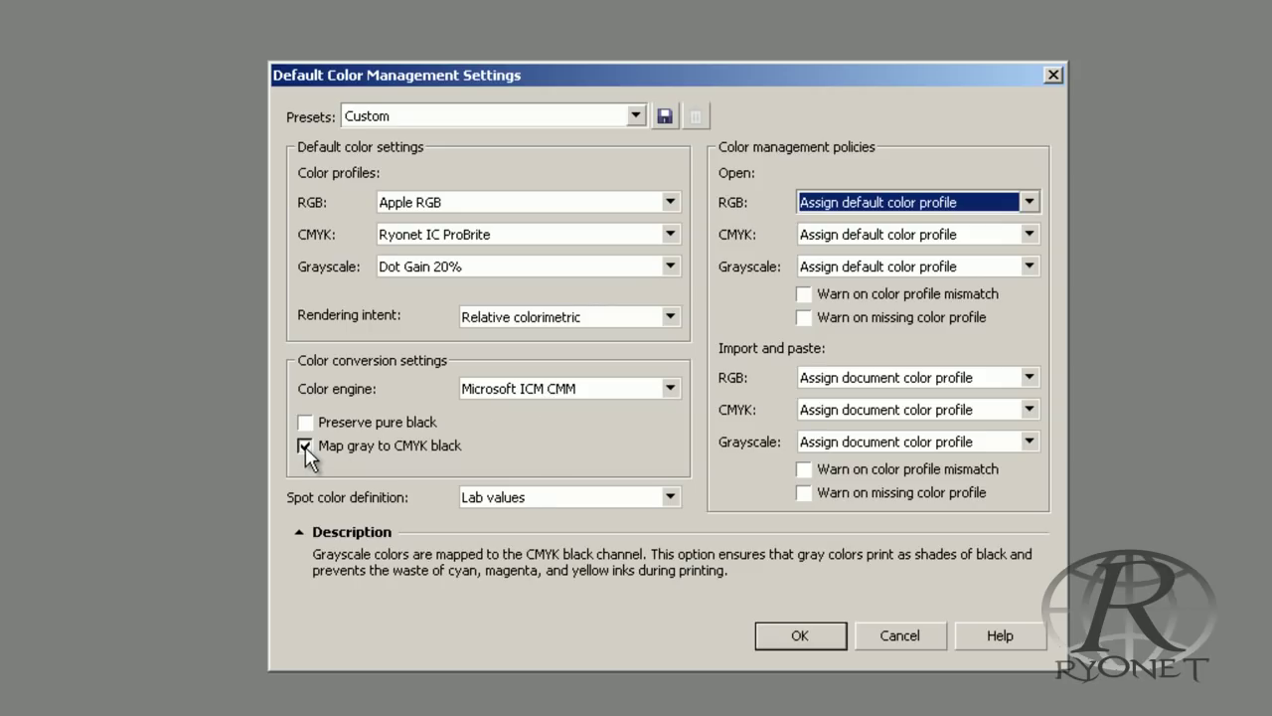
{"action": "mouse_move", "coordinate": [306, 427]}
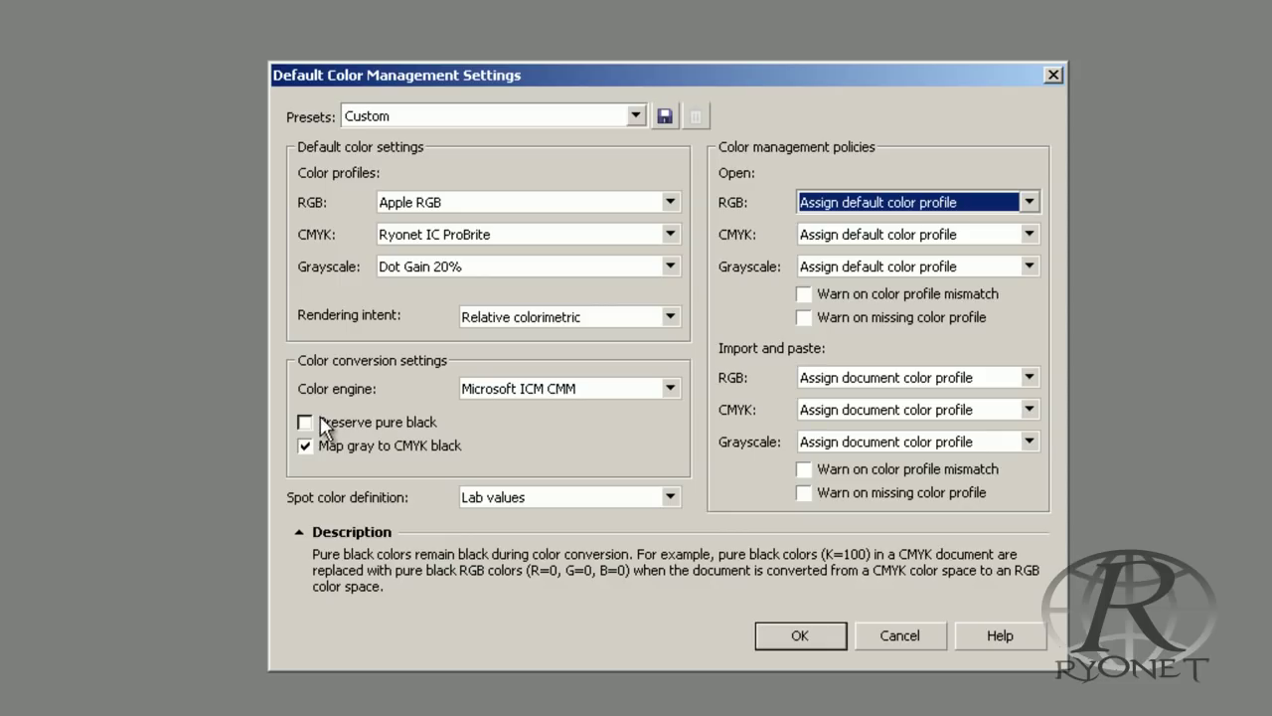
{"action": "mouse_move", "coordinate": [657, 491]}
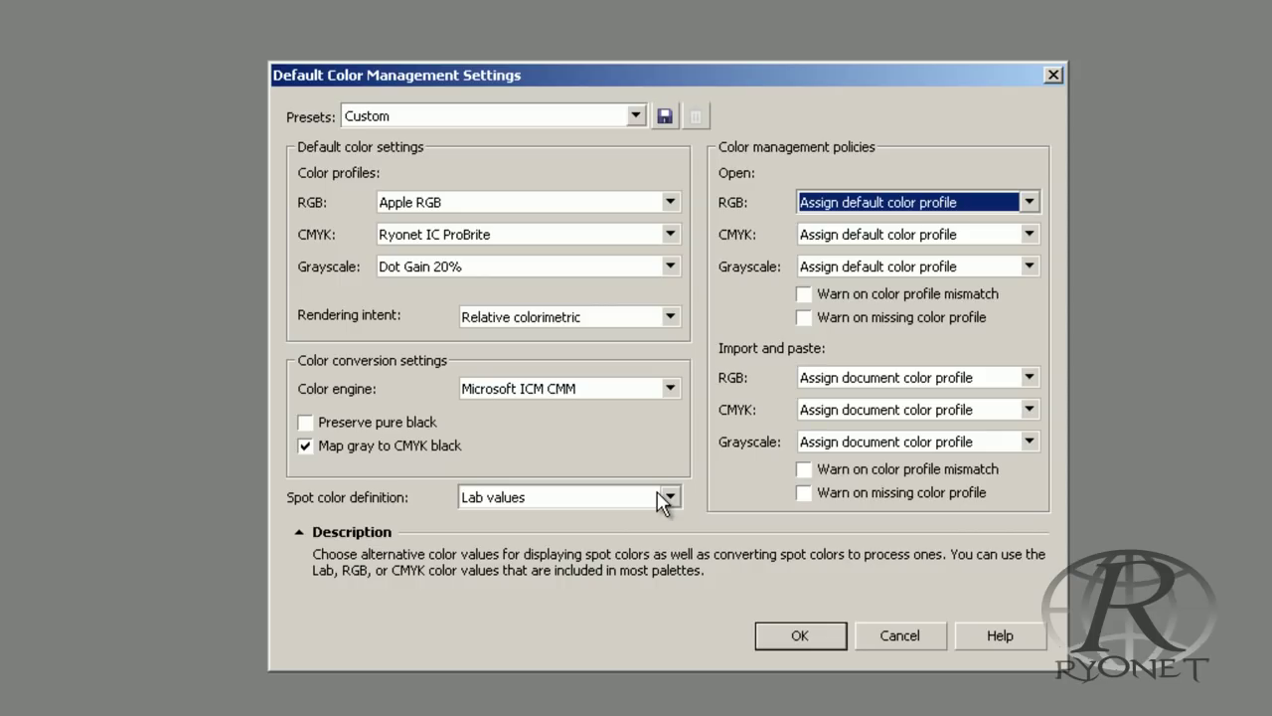
{"action": "left_click", "coordinate": [1030, 201]}
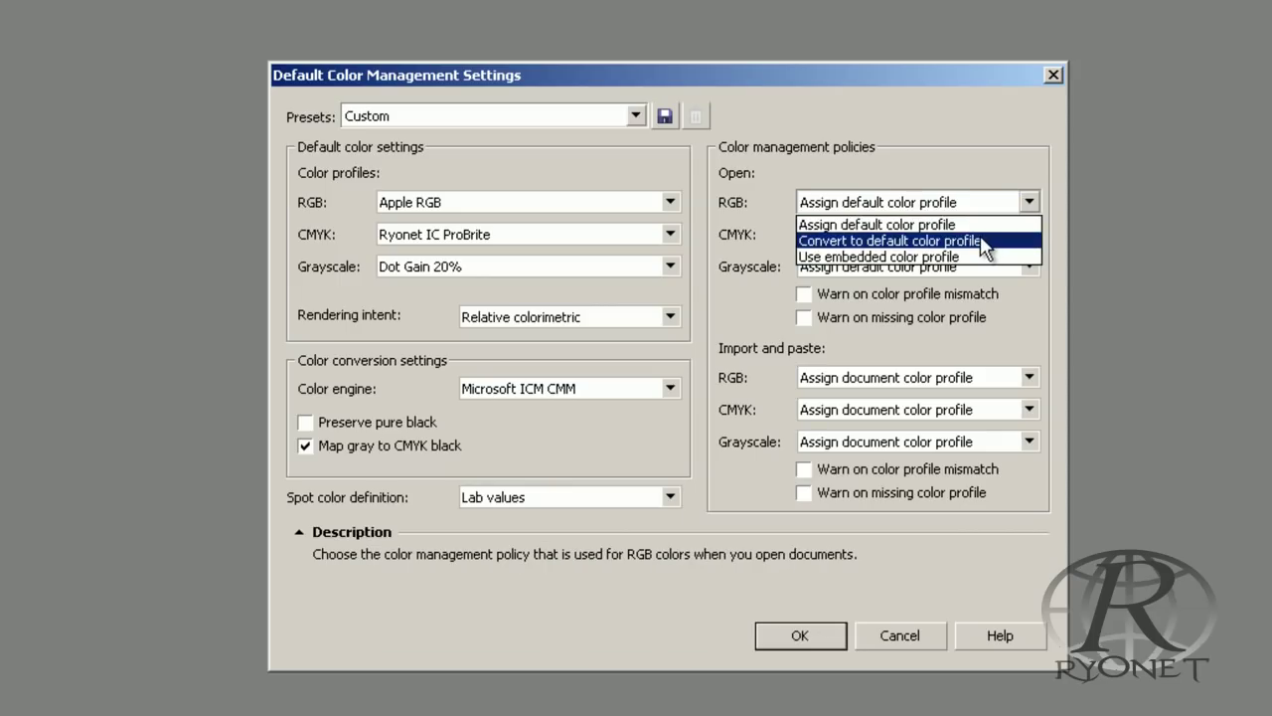
{"action": "left_click", "coordinate": [984, 239]}
{"action": "mouse_move", "coordinate": [363, 169]}
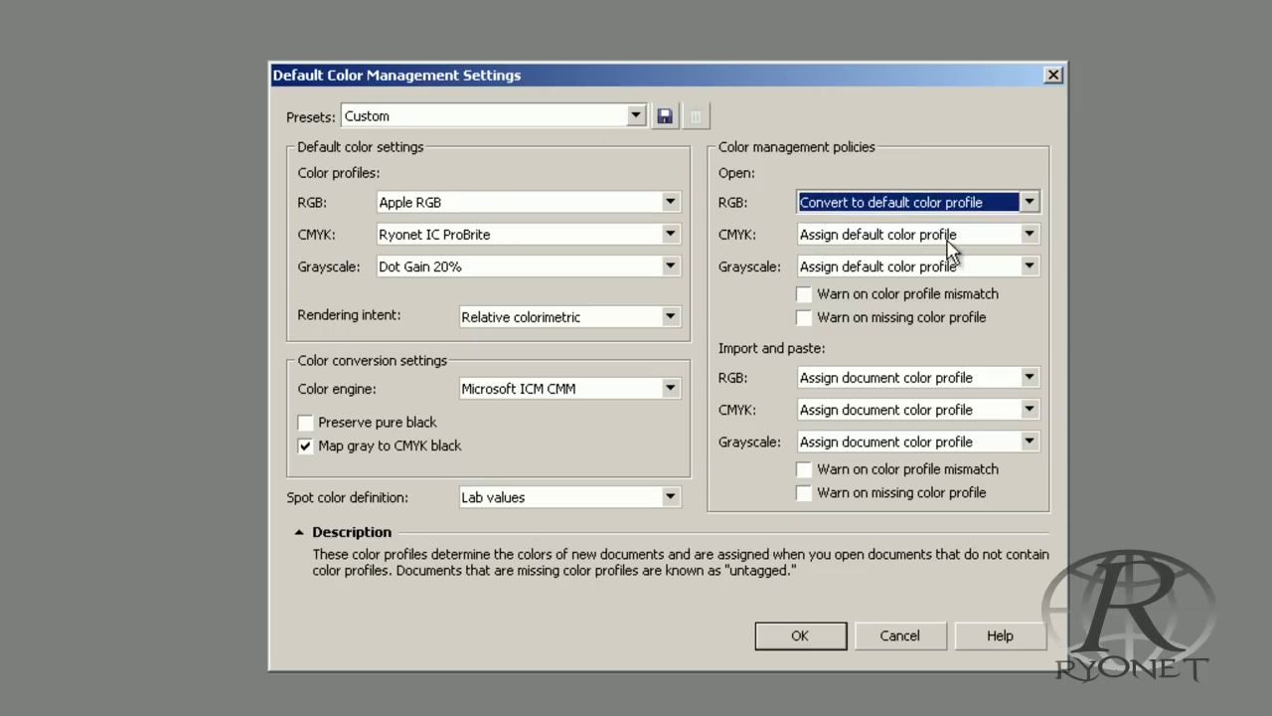
{"action": "left_click", "coordinate": [1026, 234]}
{"action": "left_click", "coordinate": [986, 274]}
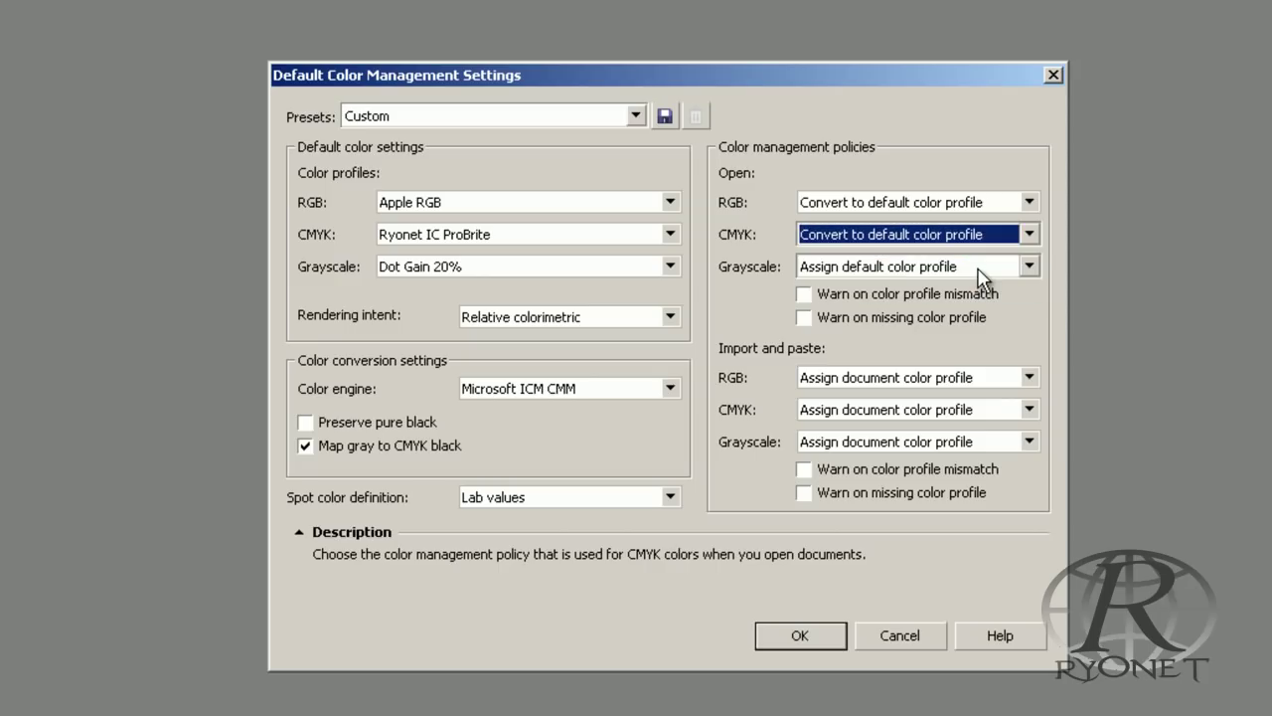
- Set the RGB and CMYK import and paste policies to Convert to document color profile, and enable all profile mismatch and missing profile warnings
{"action": "left_click", "coordinate": [1027, 378]}
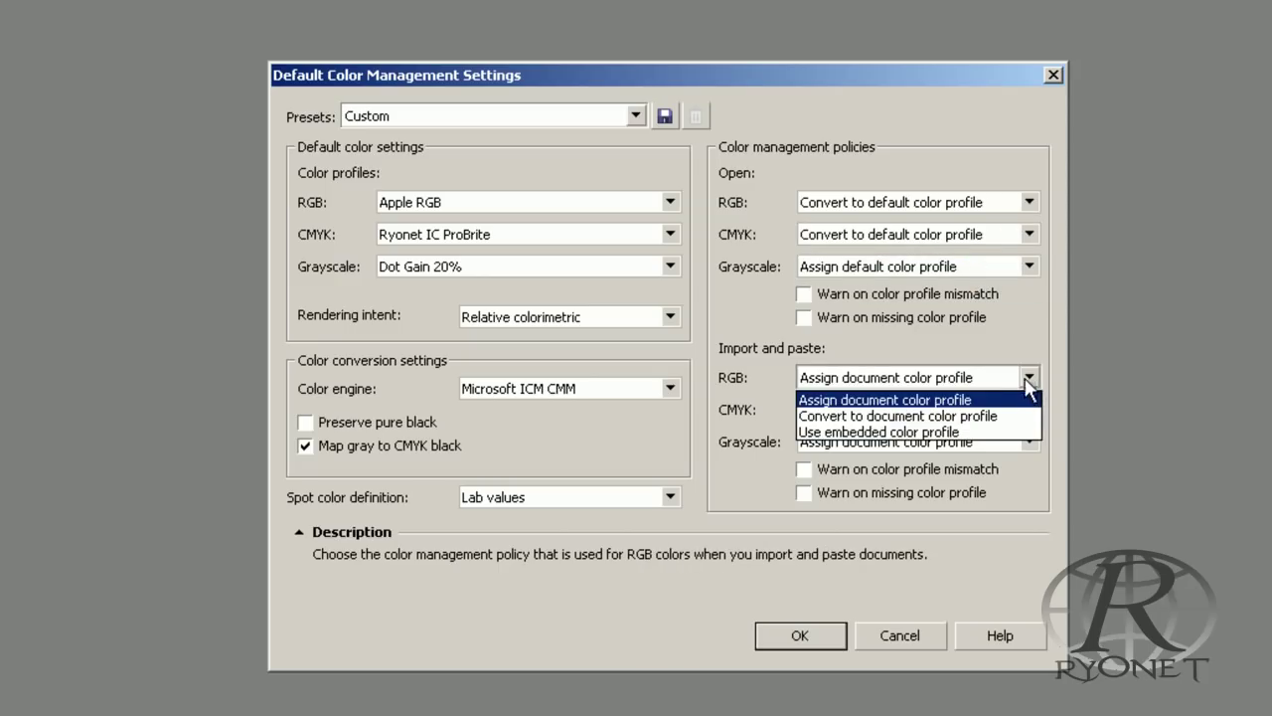
{"action": "left_click", "coordinate": [988, 410]}
{"action": "left_click", "coordinate": [1030, 410]}
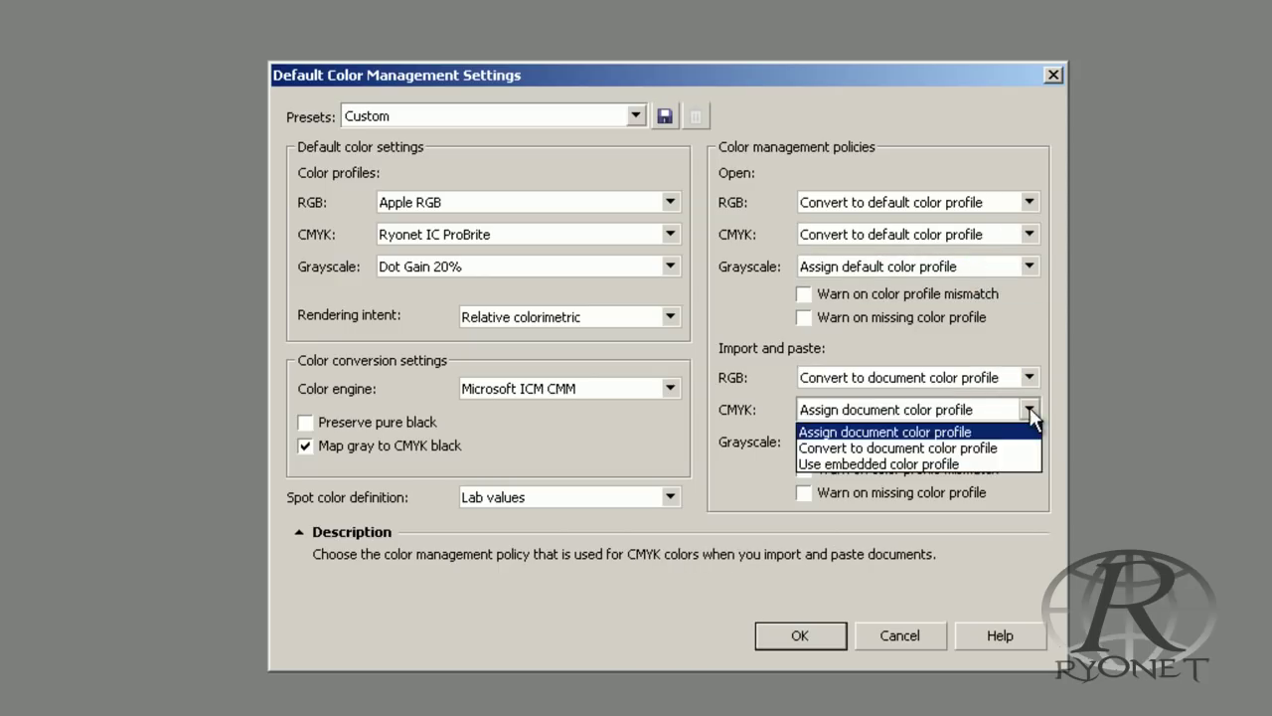
{"action": "left_click", "coordinate": [994, 446]}
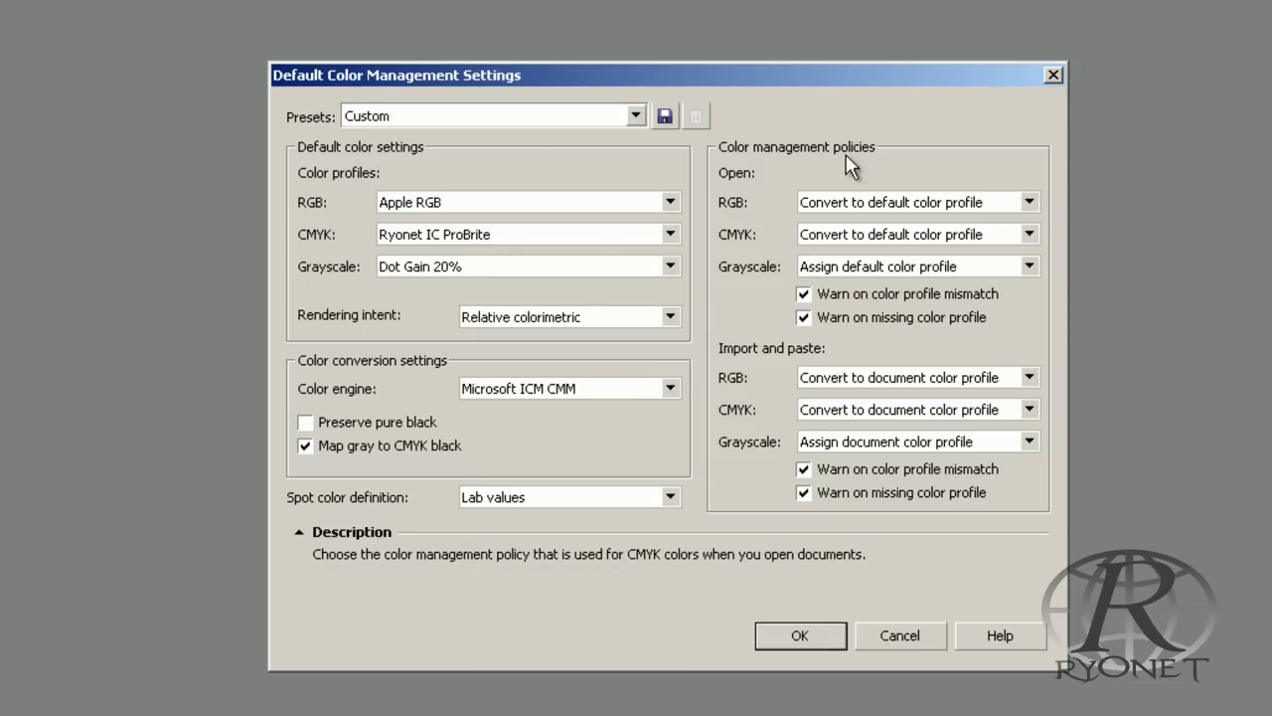
- Save the color management settings as the preset 4 Color Process, overwriting the existing style, and apply the settings
{"action": "left_click", "coordinate": [664, 117]}
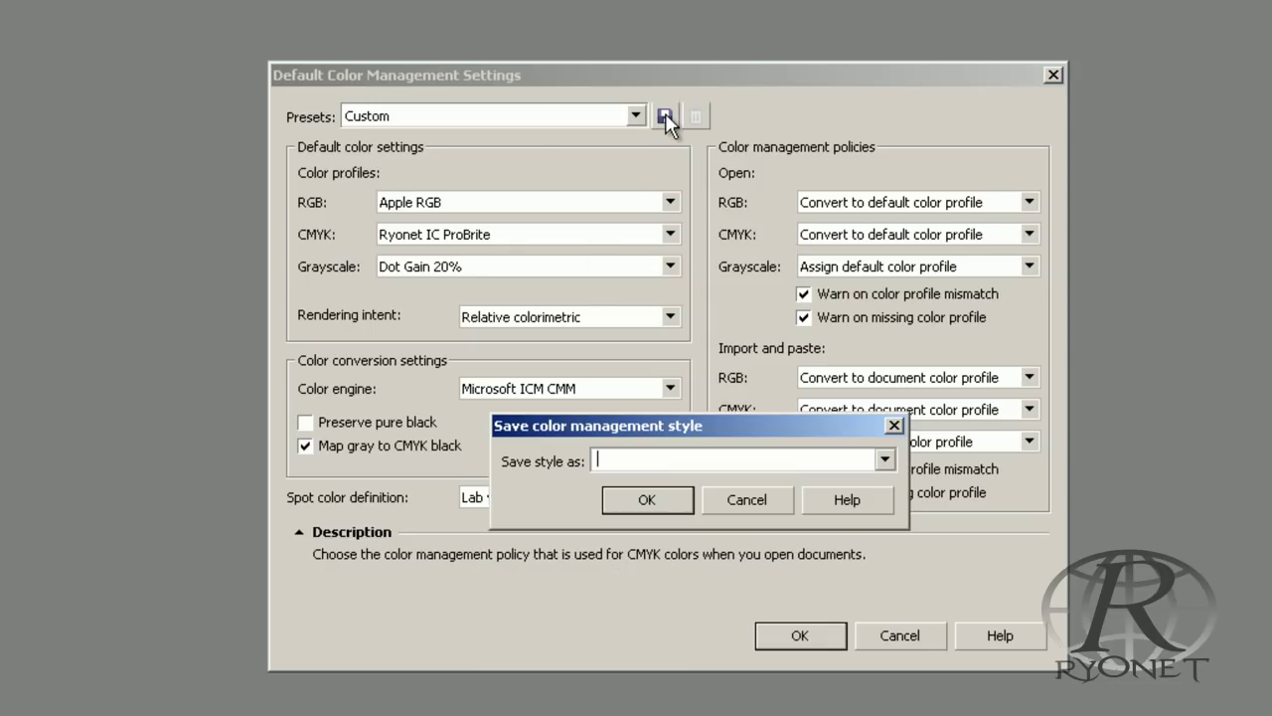
{"action": "type", "text": "4 Co"}
{"action": "key", "text": "BackSpace"}
{"action": "key", "text": "BackSpace"}
{"action": "key", "text": "BackSpace"}
{"action": "key", "text": "BackSpace"}
{"action": "type", "text": "4 color"}
{"action": "key", "text": "BackSpace"}
{"action": "key", "text": "BackSpace"}
{"action": "key", "text": "BackSpace"}
{"action": "key", "text": "BackSpace"}
{"action": "key", "text": "BackSpace"}
{"action": "key", "text": "BackSpace"}
{"action": "type", "text": "Color Process"}
{"action": "key", "text": "Return"}
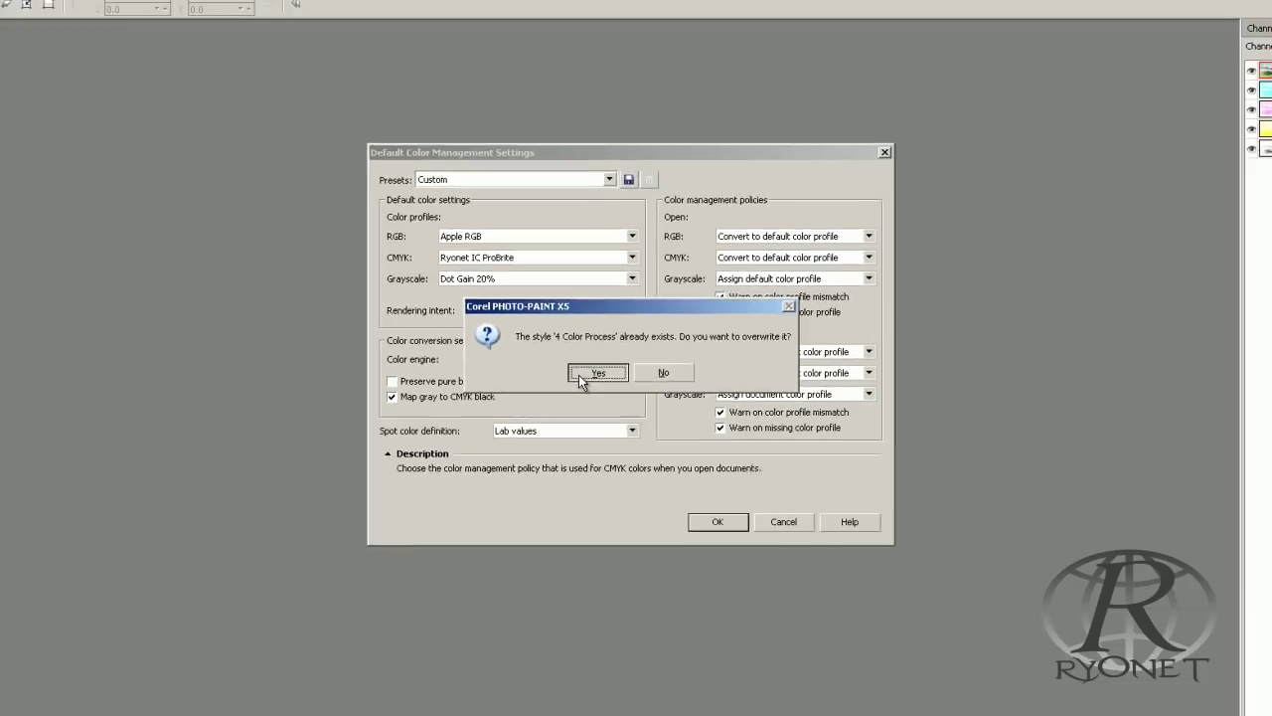
{"action": "left_click", "coordinate": [580, 382]}
{"action": "left_click", "coordinate": [717, 520]}
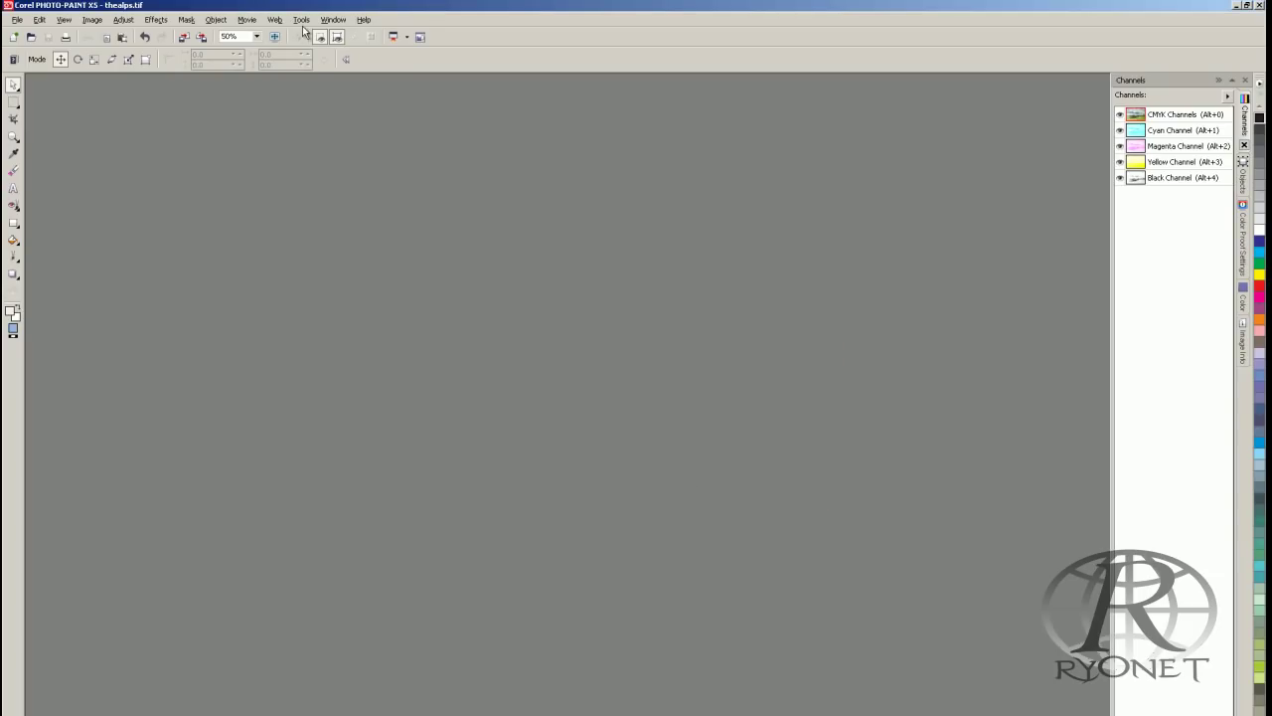
- Reopen the default color management settings, choose the 4 Color Process preset and apply it
{"action": "left_click", "coordinate": [303, 21]}
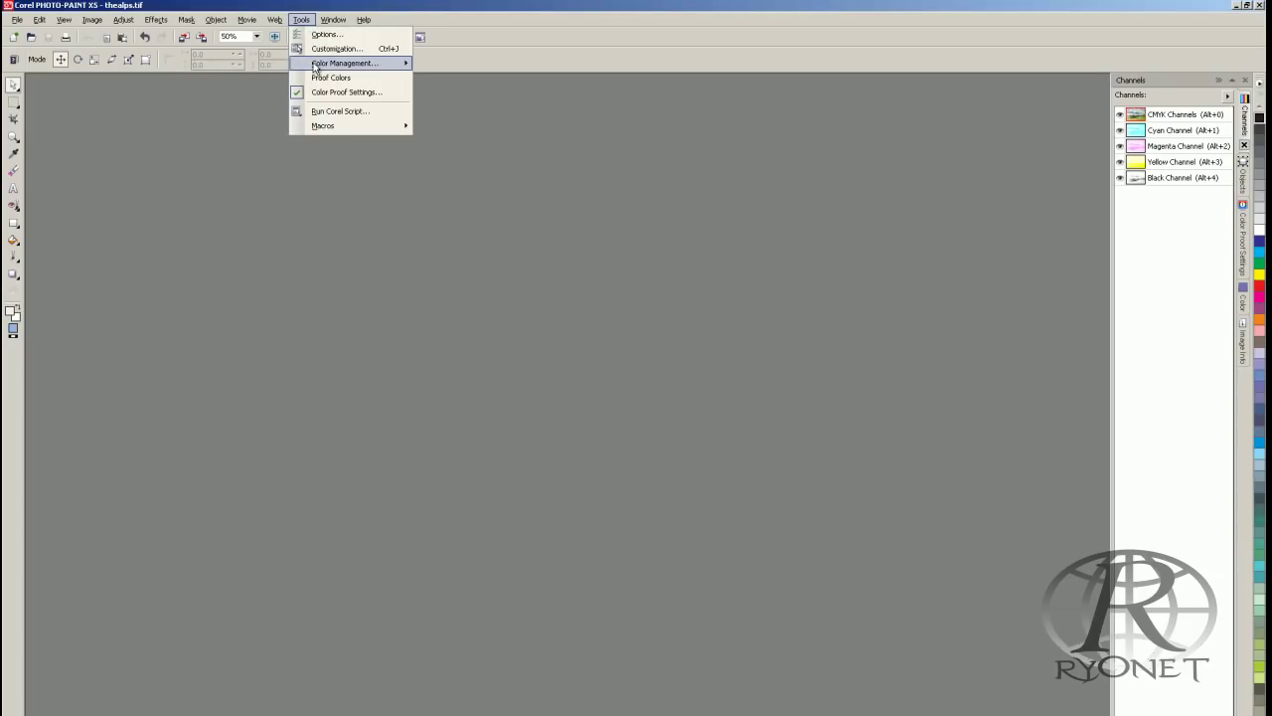
{"action": "mouse_move", "coordinate": [348, 63]}
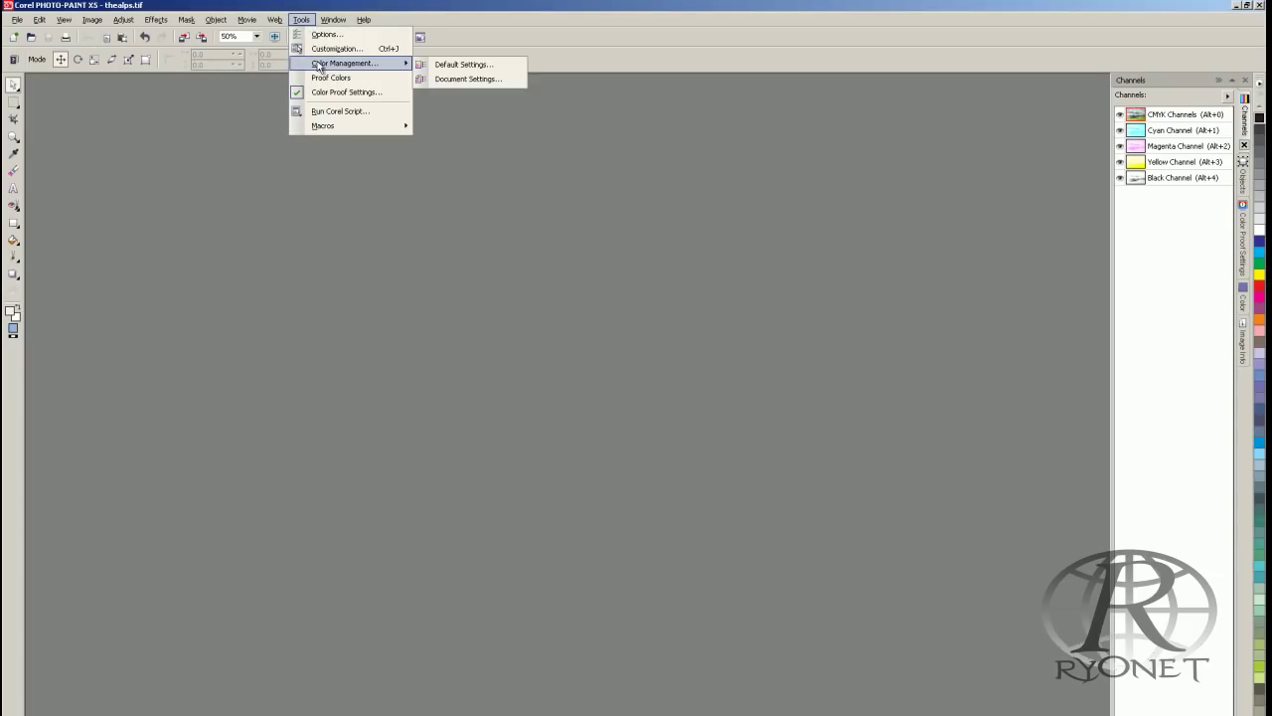
{"action": "left_click", "coordinate": [449, 67]}
{"action": "left_click", "coordinate": [599, 203]}
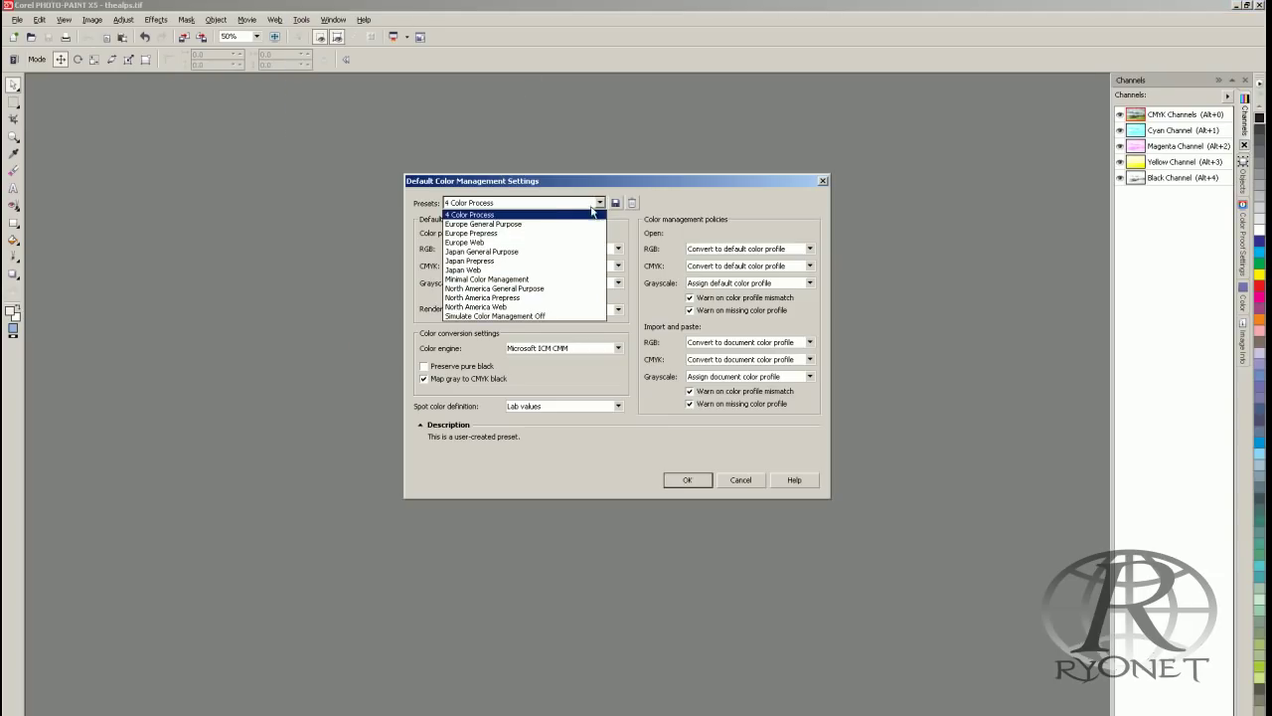
{"action": "left_click", "coordinate": [529, 216]}
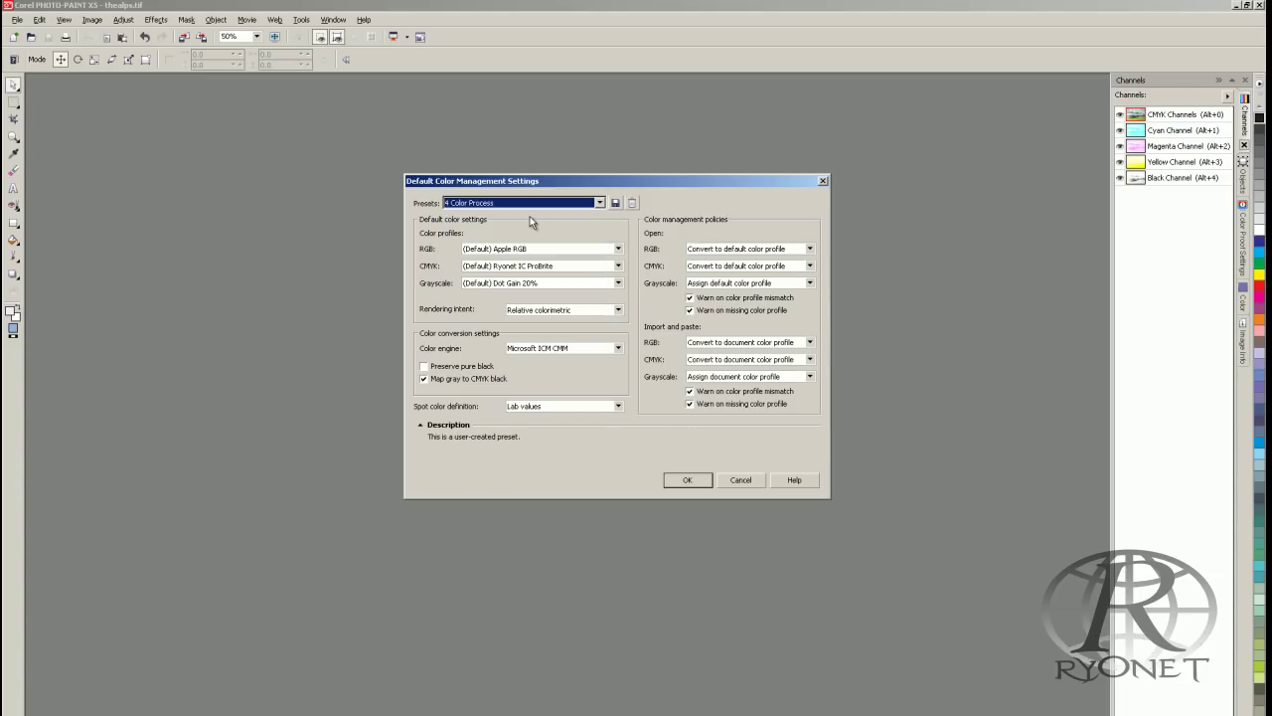
{"action": "key", "text": "Return"}
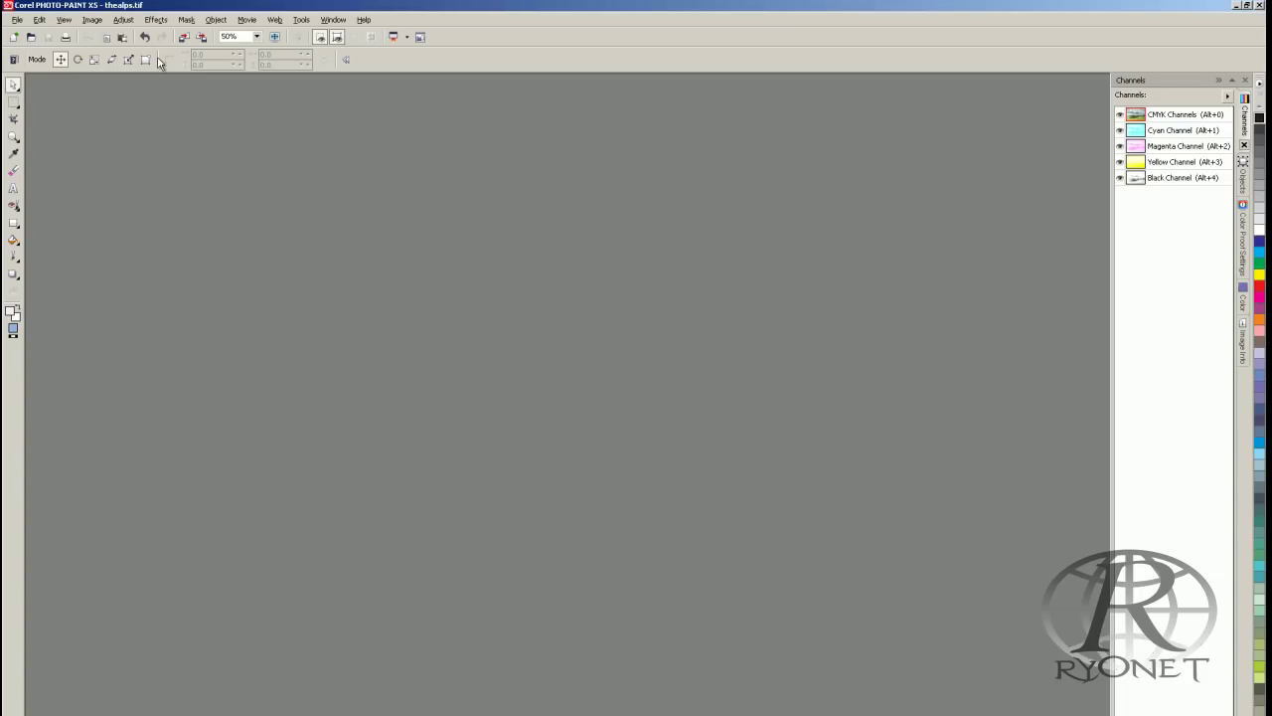
- Open thealps.jpg and assign the default Apple RGB profile in place of its missing color profile
{"action": "left_click", "coordinate": [15, 20]}
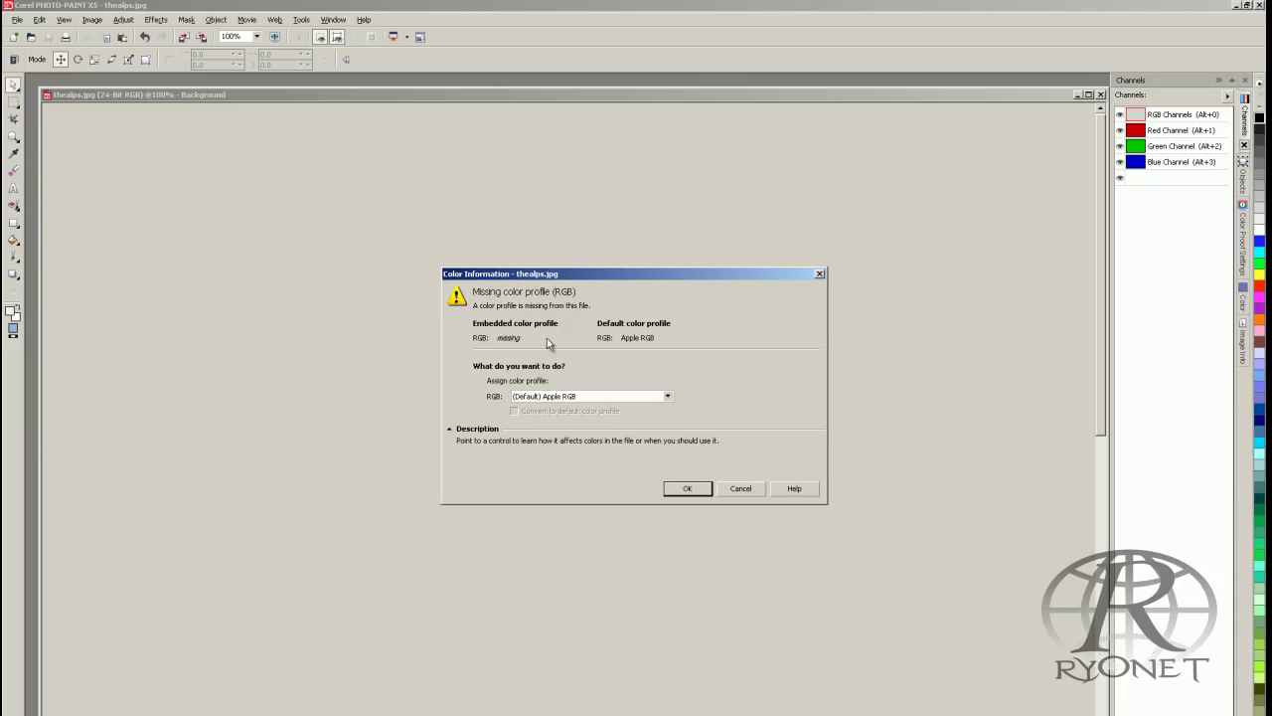
{"action": "mouse_move", "coordinate": [506, 343]}
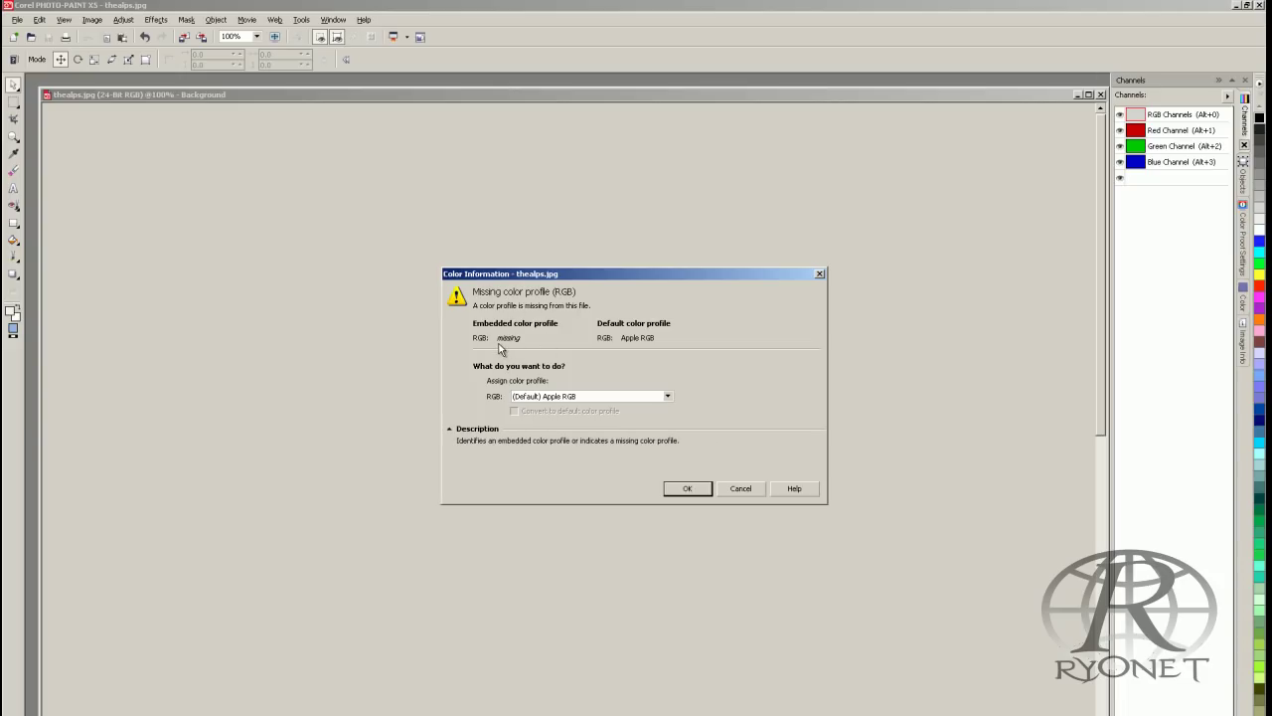
{"action": "mouse_move", "coordinate": [626, 339]}
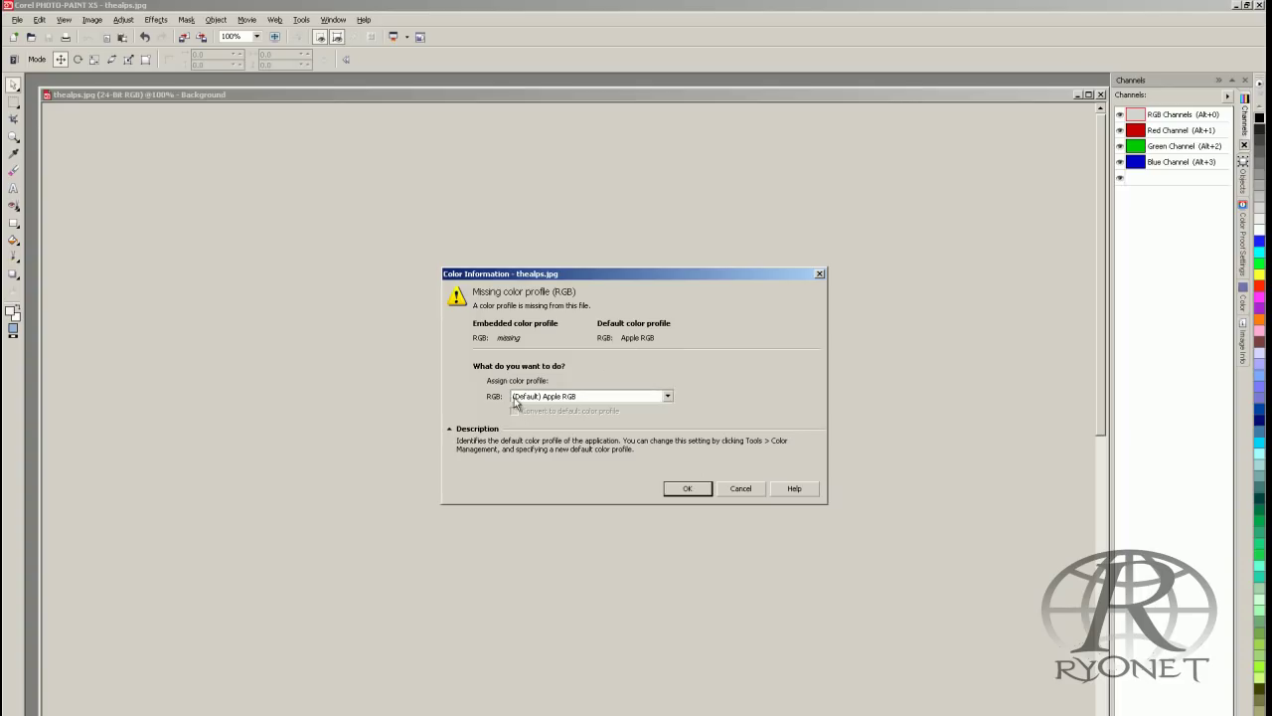
{"action": "left_click", "coordinate": [684, 490]}
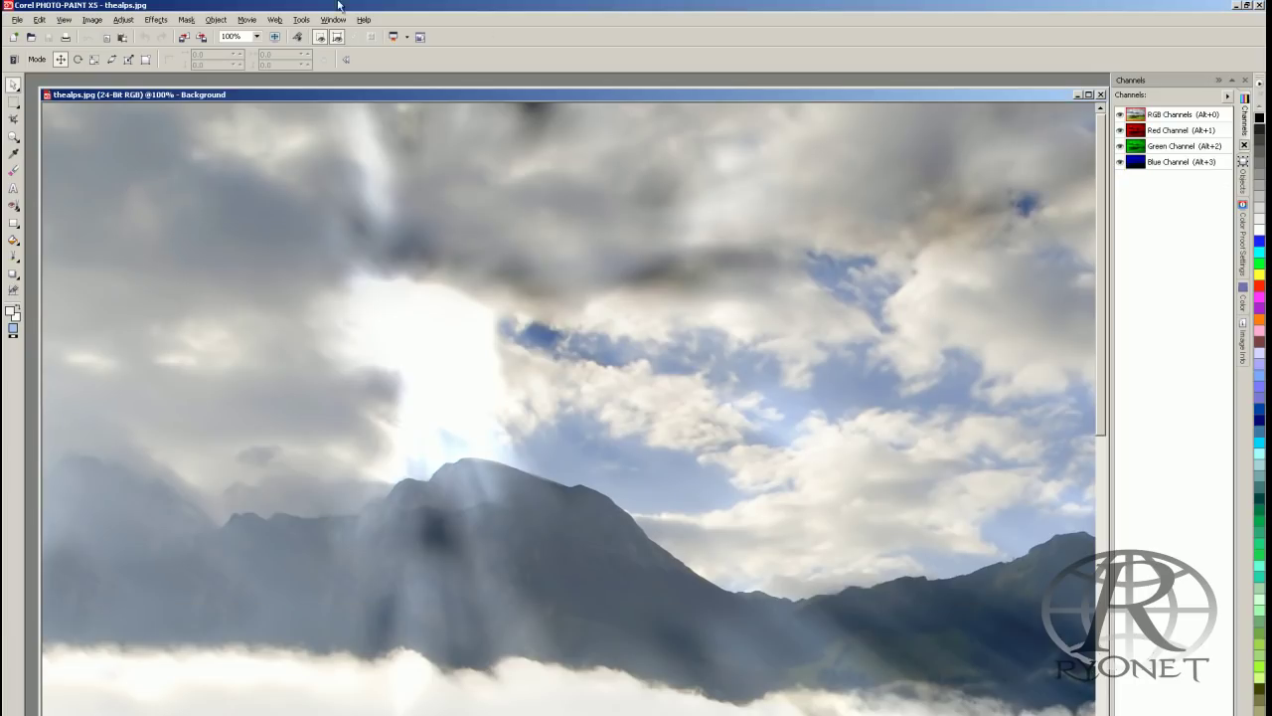
- Convert the thealps.jpg image from RGB to 32-bit CMYK color
{"action": "left_click", "coordinate": [256, 37]}
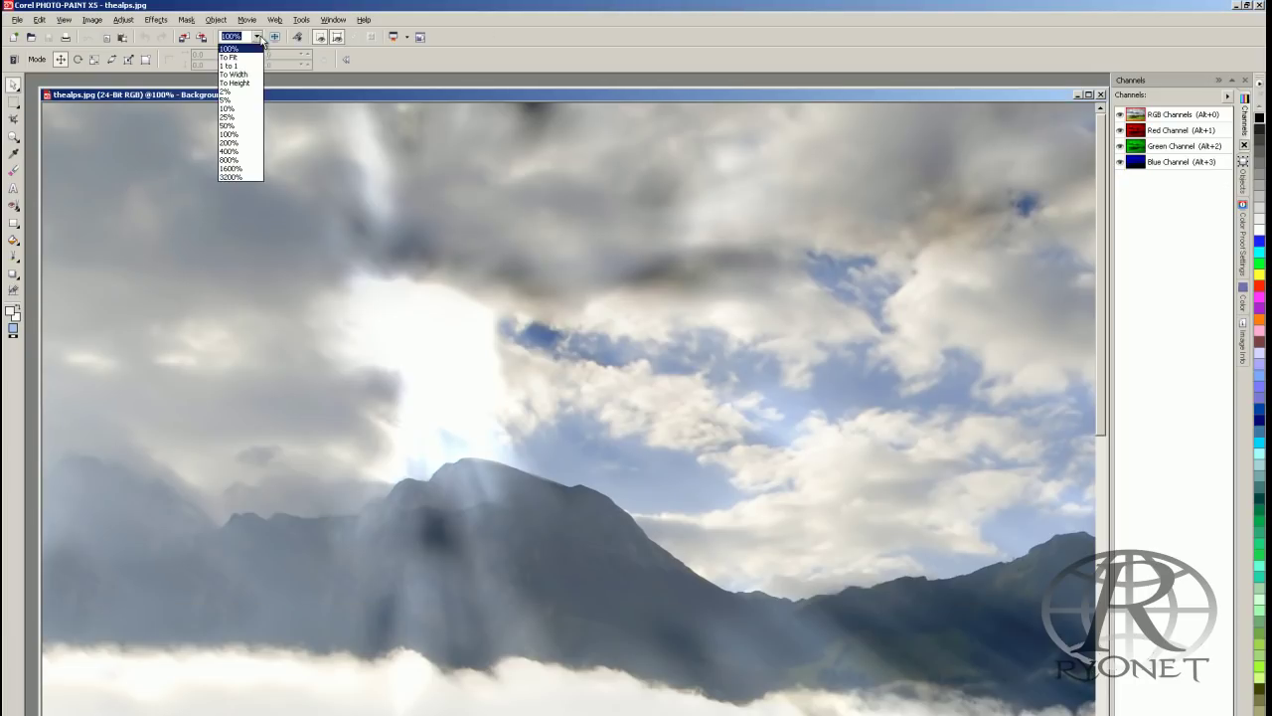
{"action": "left_click", "coordinate": [234, 129]}
{"action": "left_click", "coordinate": [63, 19]}
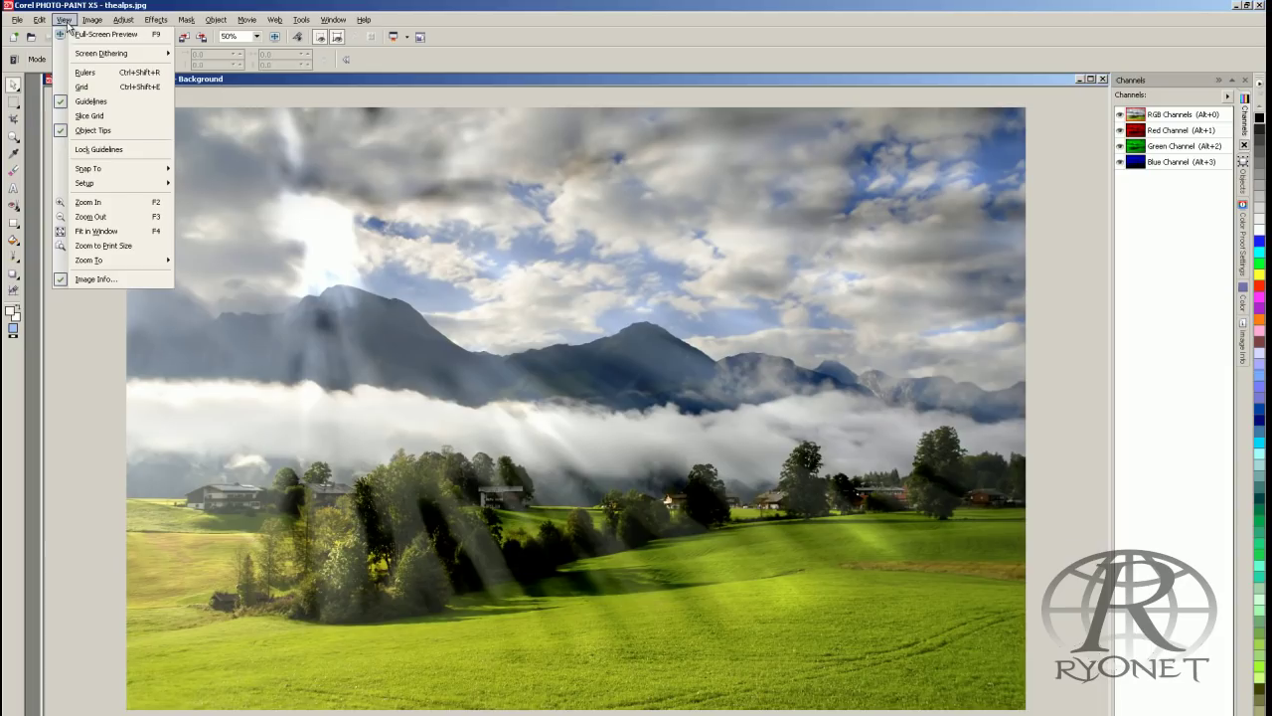
{"action": "mouse_move", "coordinate": [86, 28]}
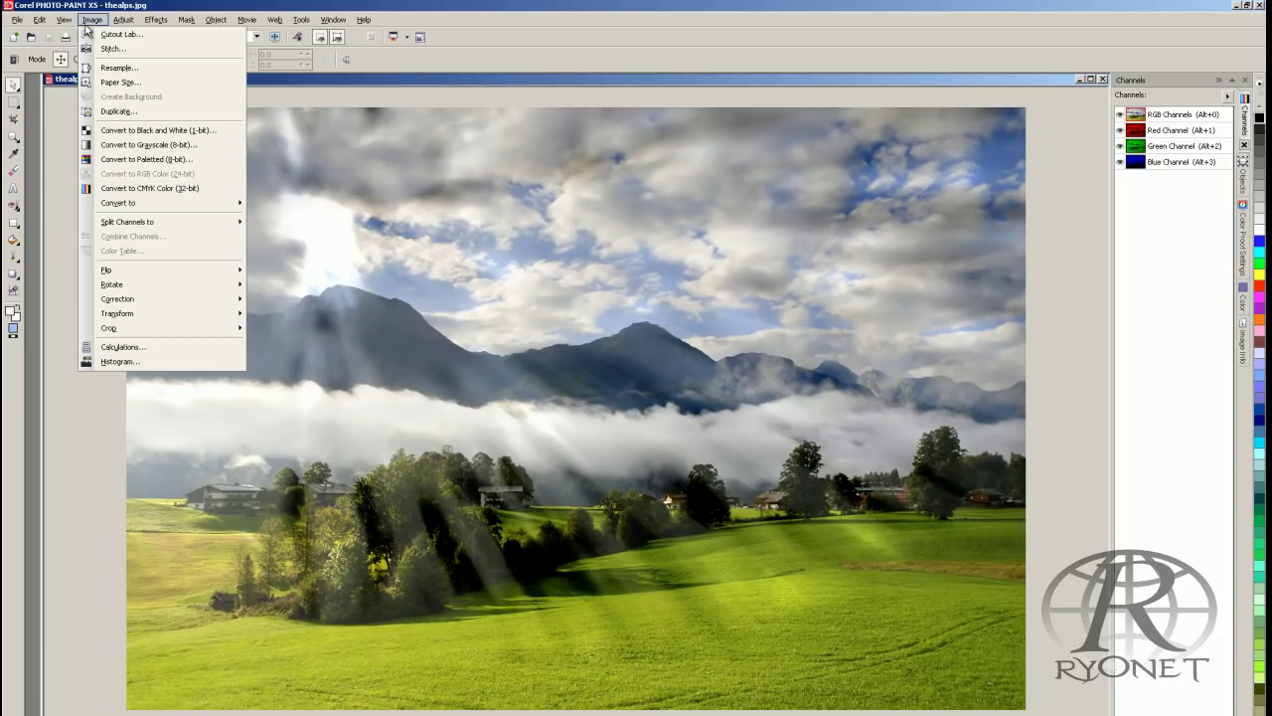
{"action": "left_click", "coordinate": [105, 189]}
- View the black, yellow and magenta channels of the converted thealps.jpg individually, ending on the black channel
{"action": "left_click", "coordinate": [1173, 178]}
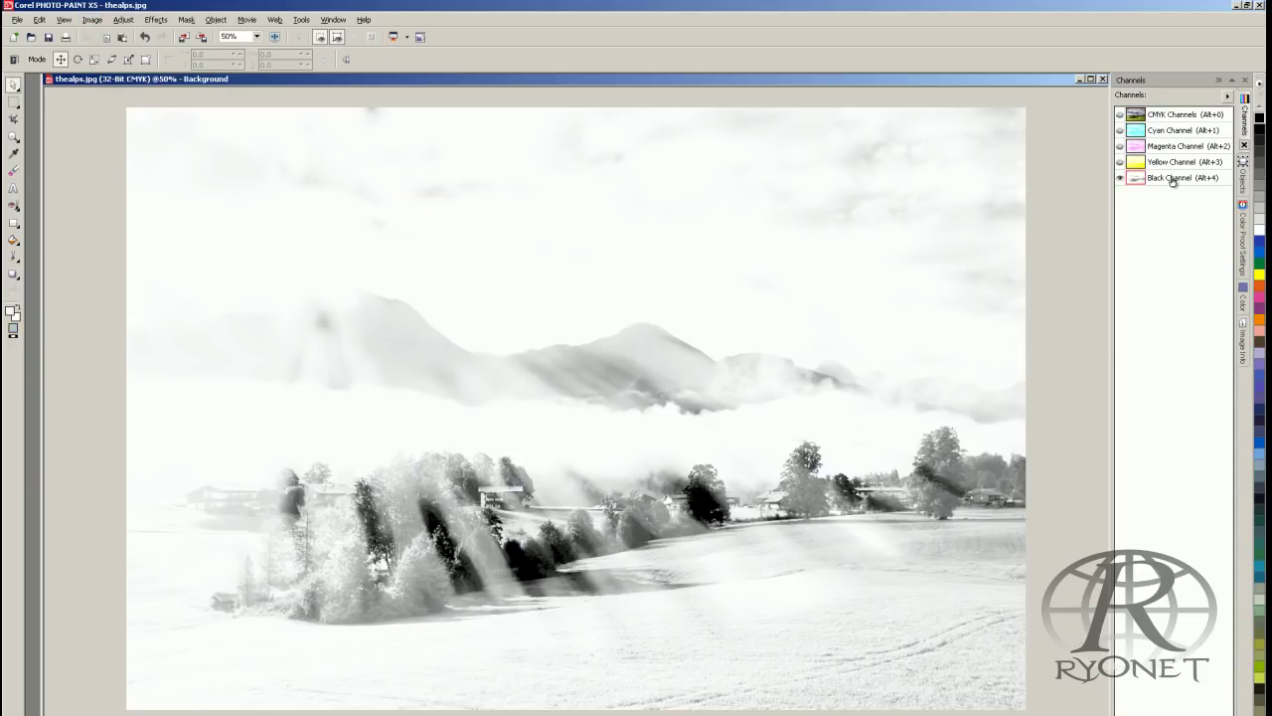
{"action": "left_click", "coordinate": [1174, 164]}
{"action": "left_click", "coordinate": [1172, 148]}
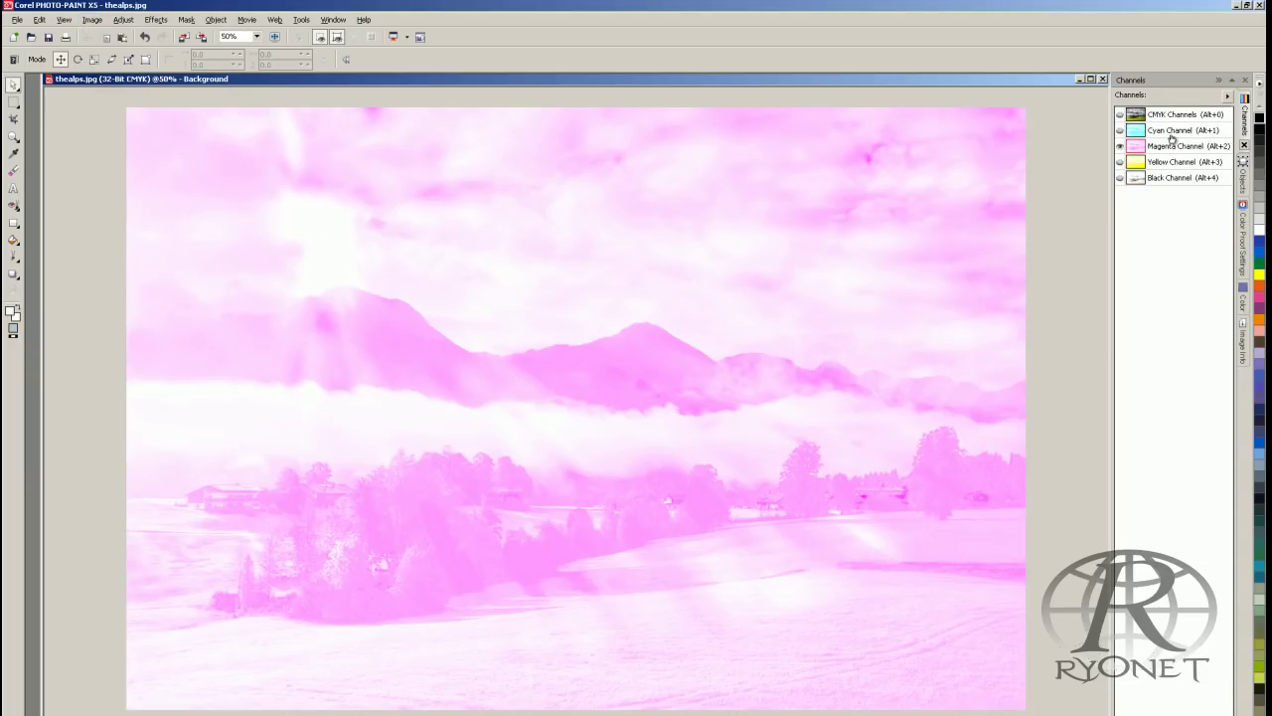
{"action": "left_click", "coordinate": [1169, 178]}
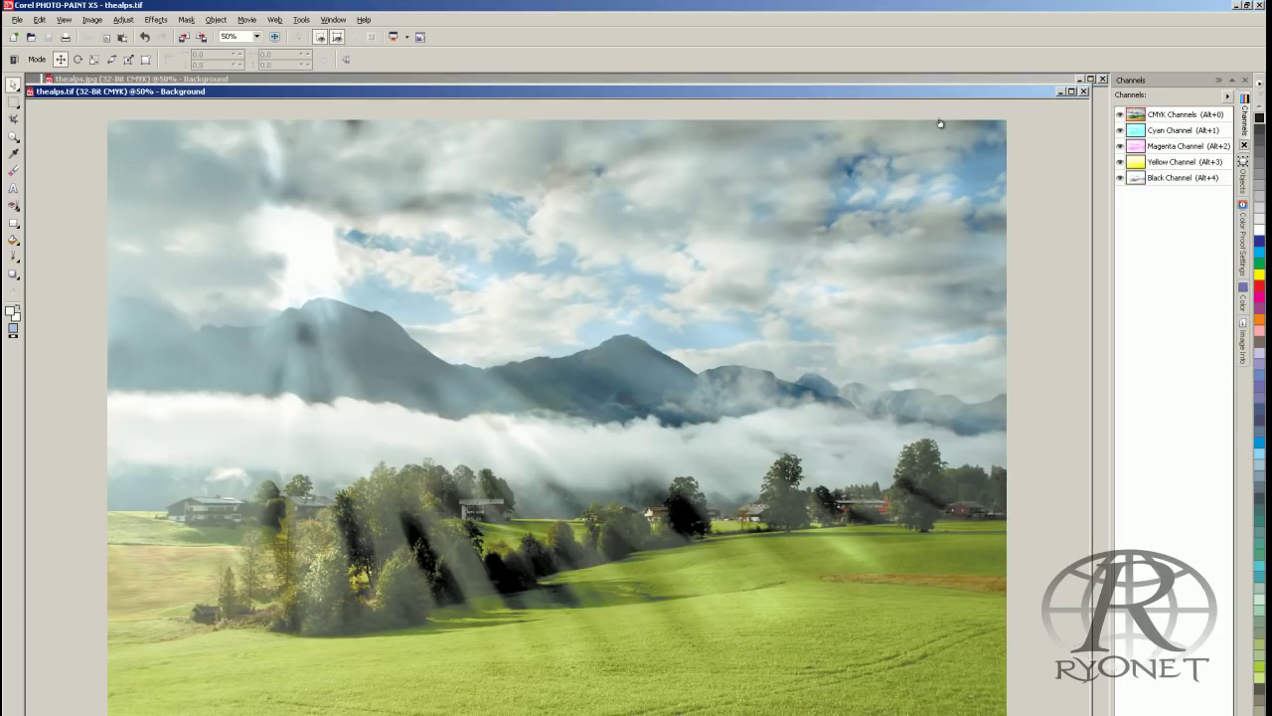
- Compare the black and yellow channels of thealps.tif and thealps.jpg, reading the CMYK values at matching spots
{"action": "left_click", "coordinate": [1199, 178]}
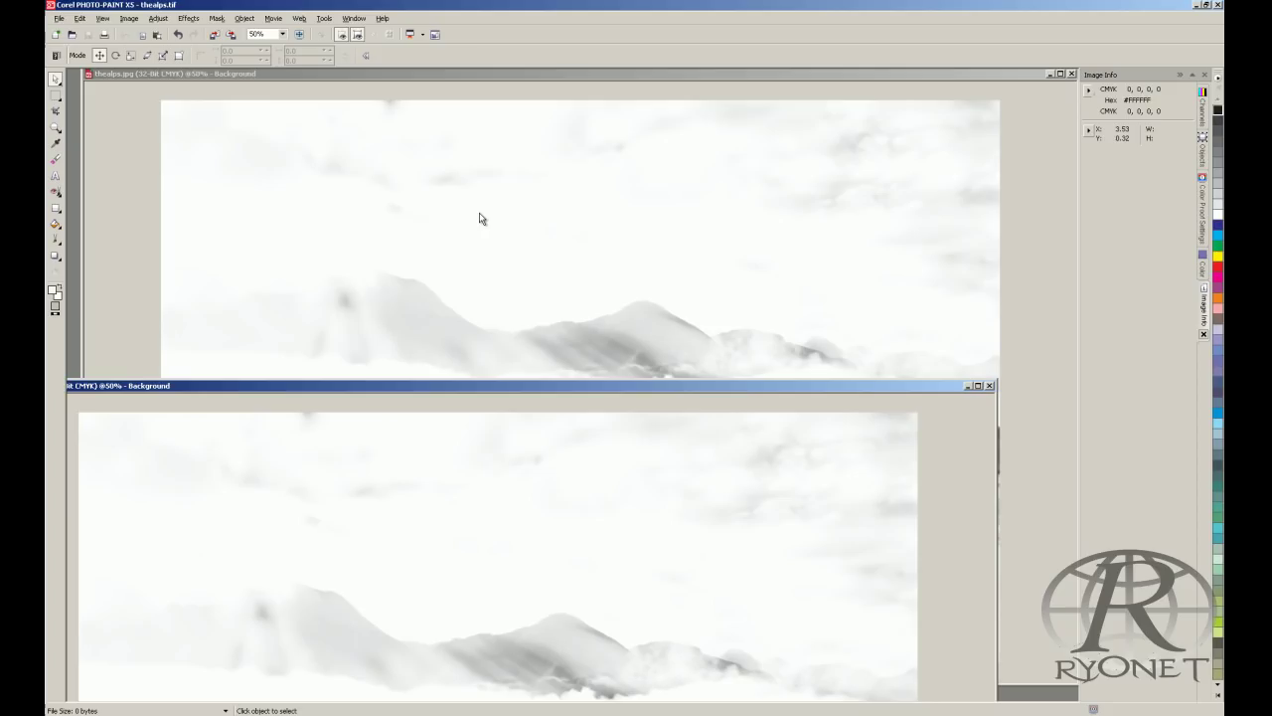
{"action": "left_click", "coordinate": [432, 73]}
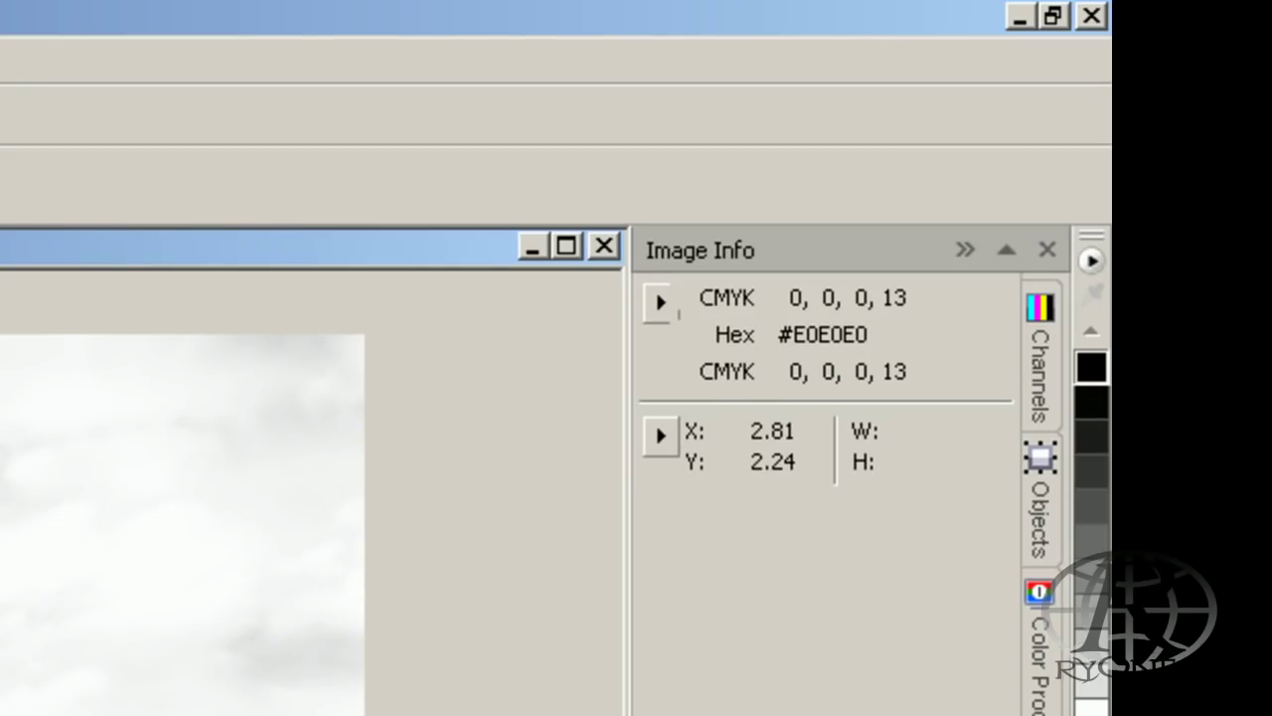
{"action": "left_click", "coordinate": [444, 448]}
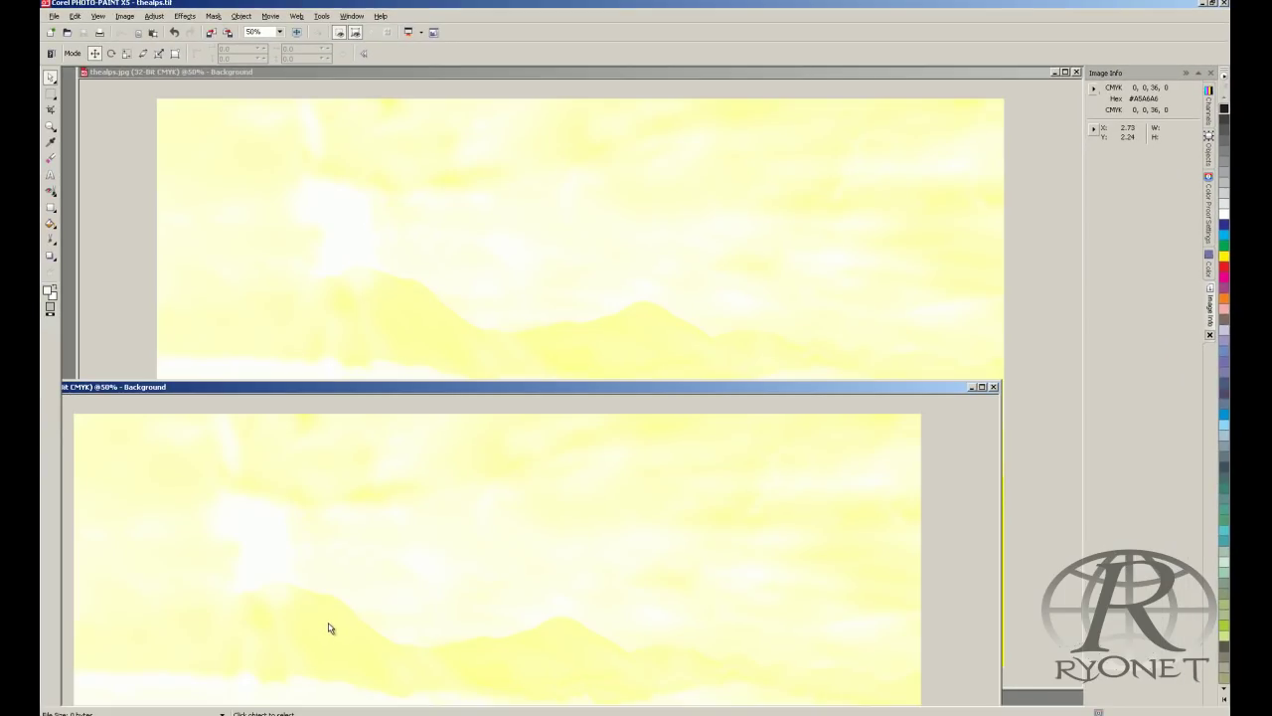
{"action": "left_click", "coordinate": [395, 298]}
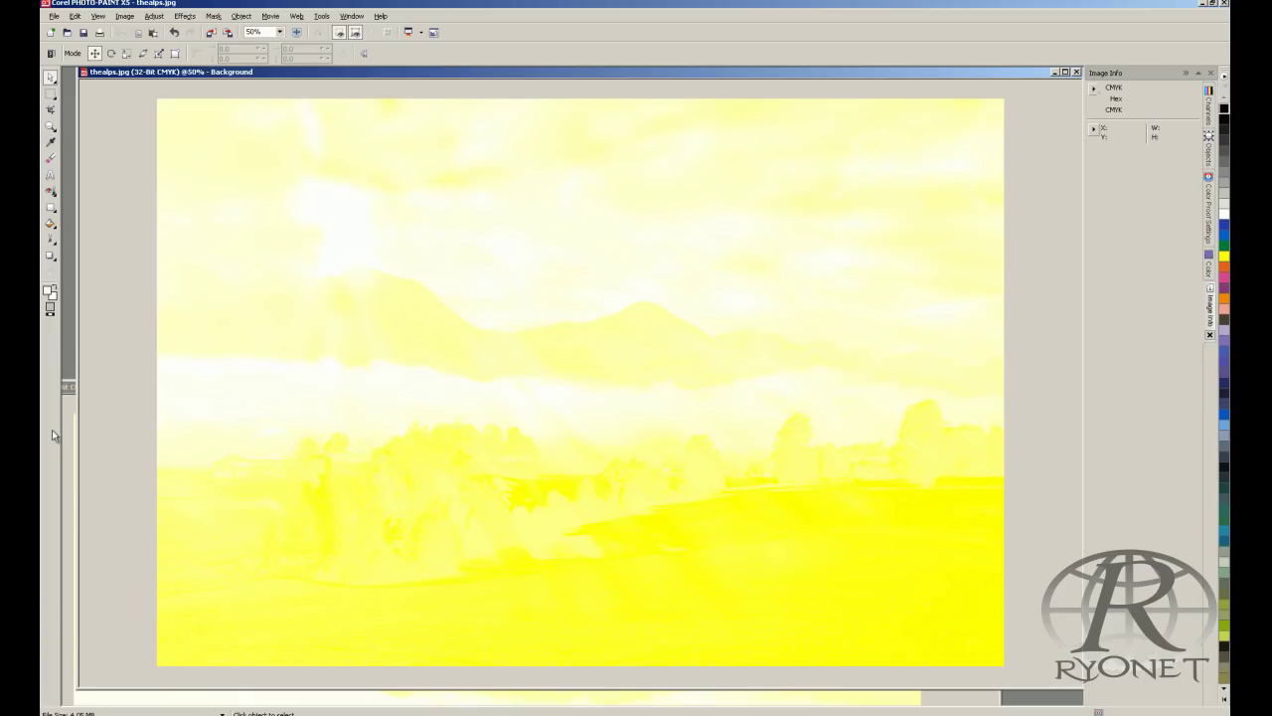
{"action": "left_click", "coordinate": [66, 484]}
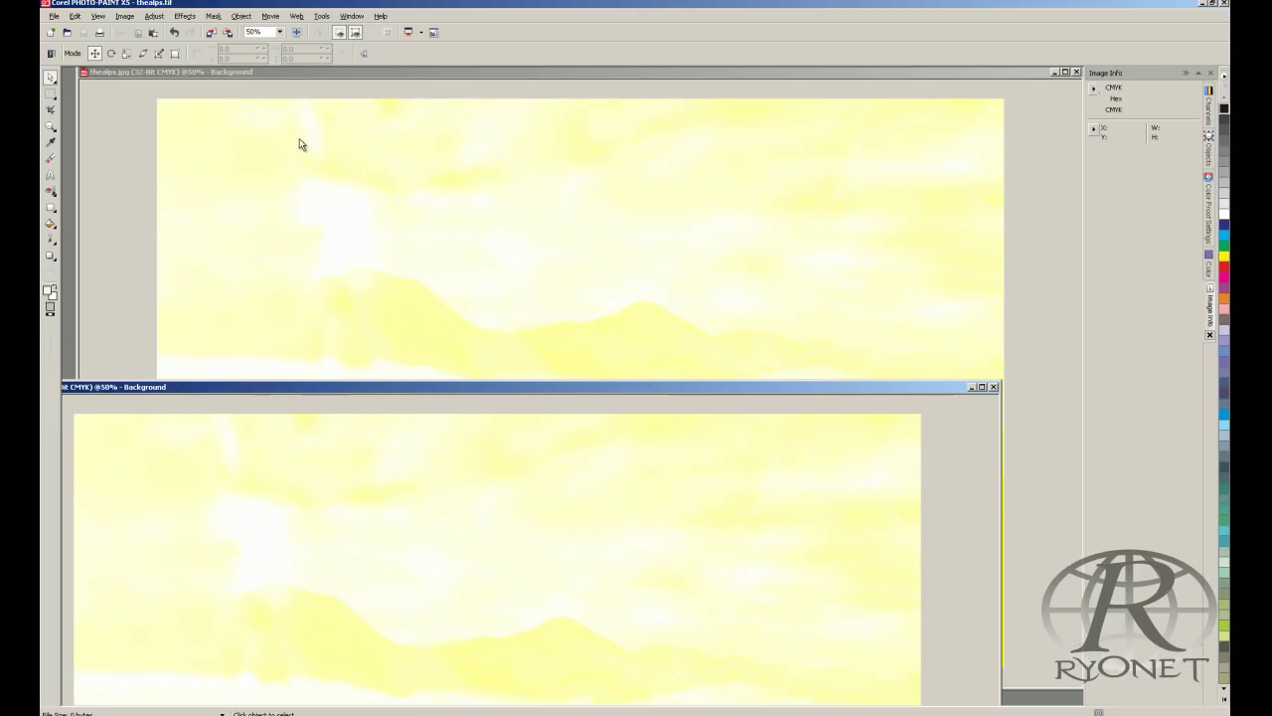
{"action": "left_click", "coordinate": [405, 74]}
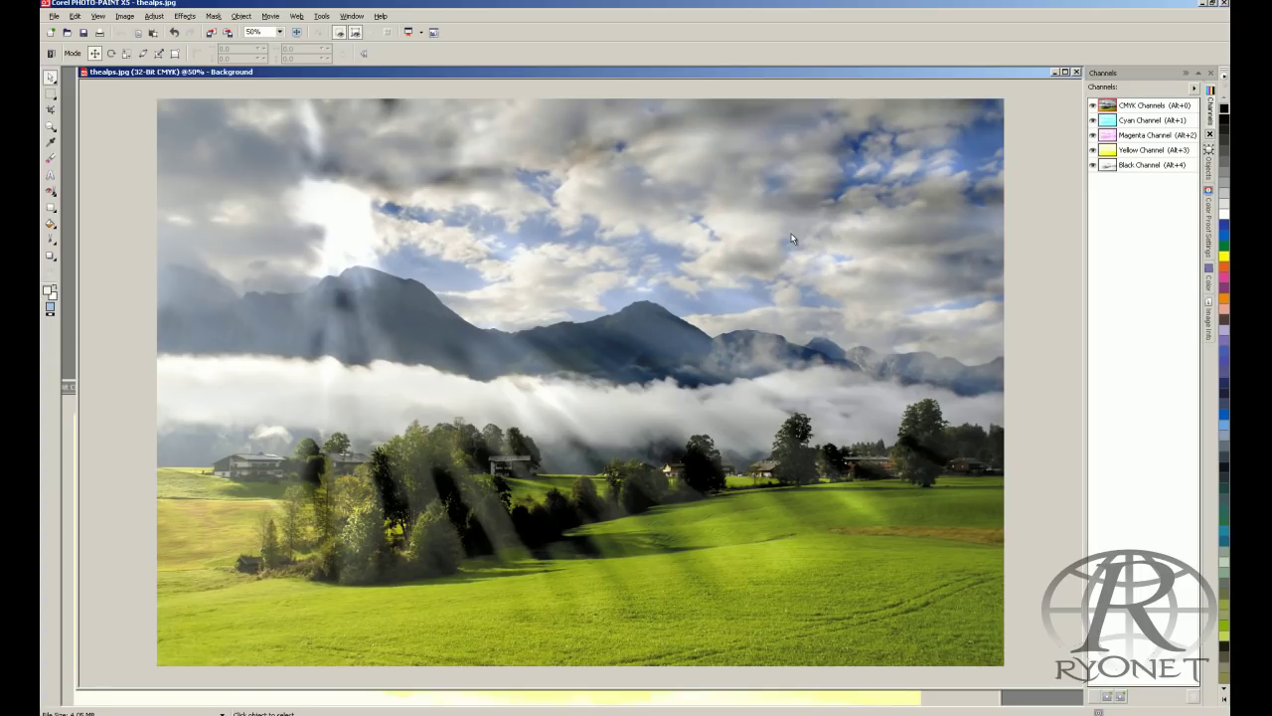
- Try adjusting the Yellow channel's tone curve in thealps.jpg, raising its midtones to about 124, 181 and easing them back, and discard the adjustment
{"action": "left_click", "coordinate": [155, 17]}
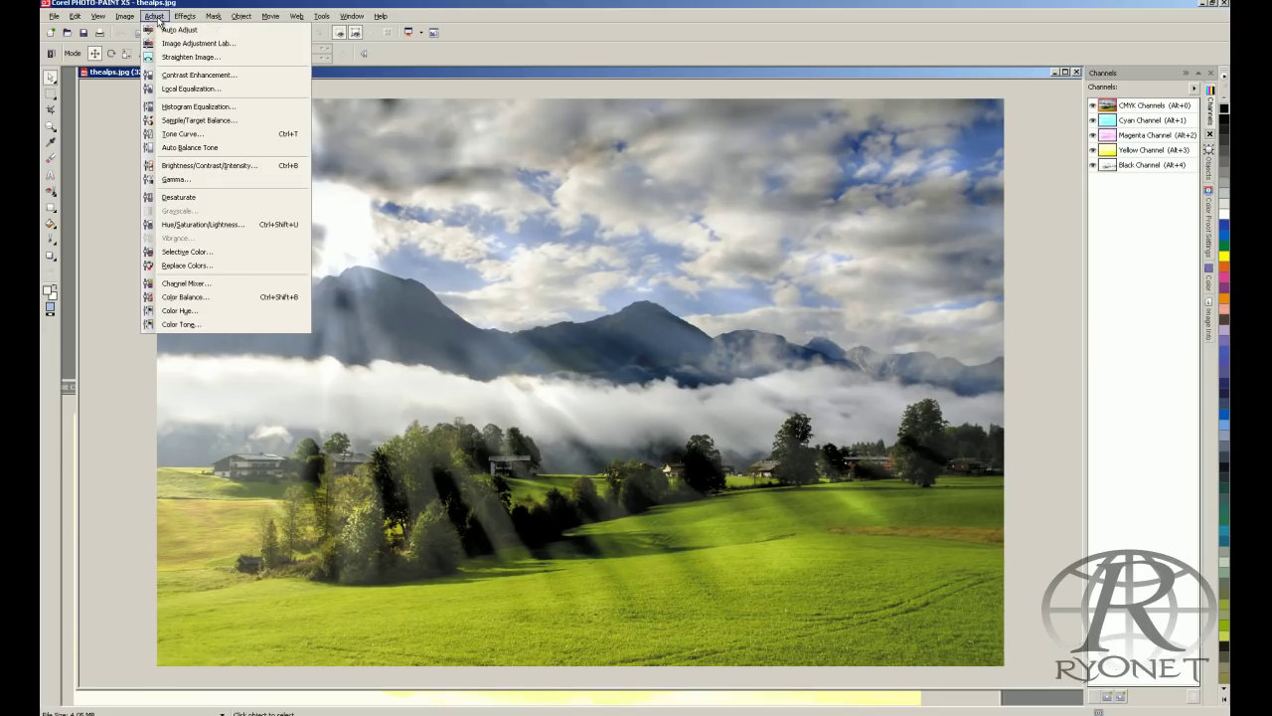
{"action": "left_click", "coordinate": [182, 134]}
{"action": "left_click", "coordinate": [781, 313]}
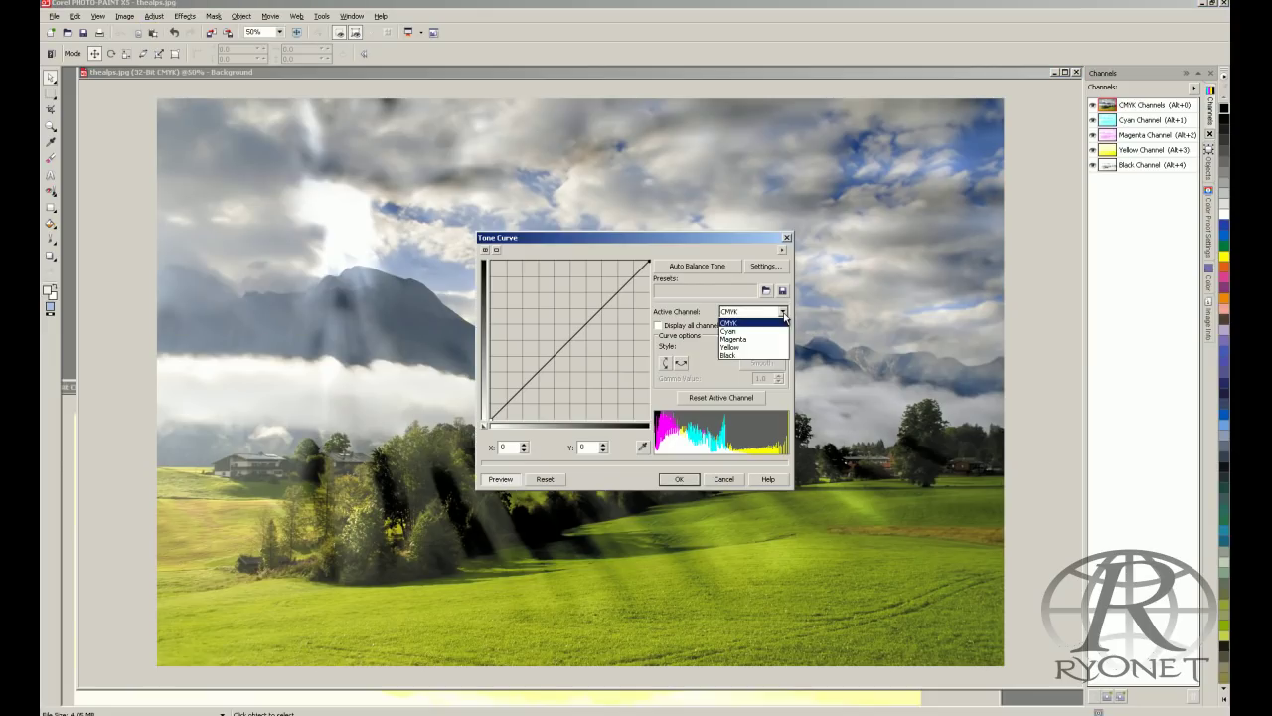
{"action": "left_click", "coordinate": [747, 347]}
{"action": "left_click_drag", "start_coordinate": [605, 237], "coordinate": [953, 280]}
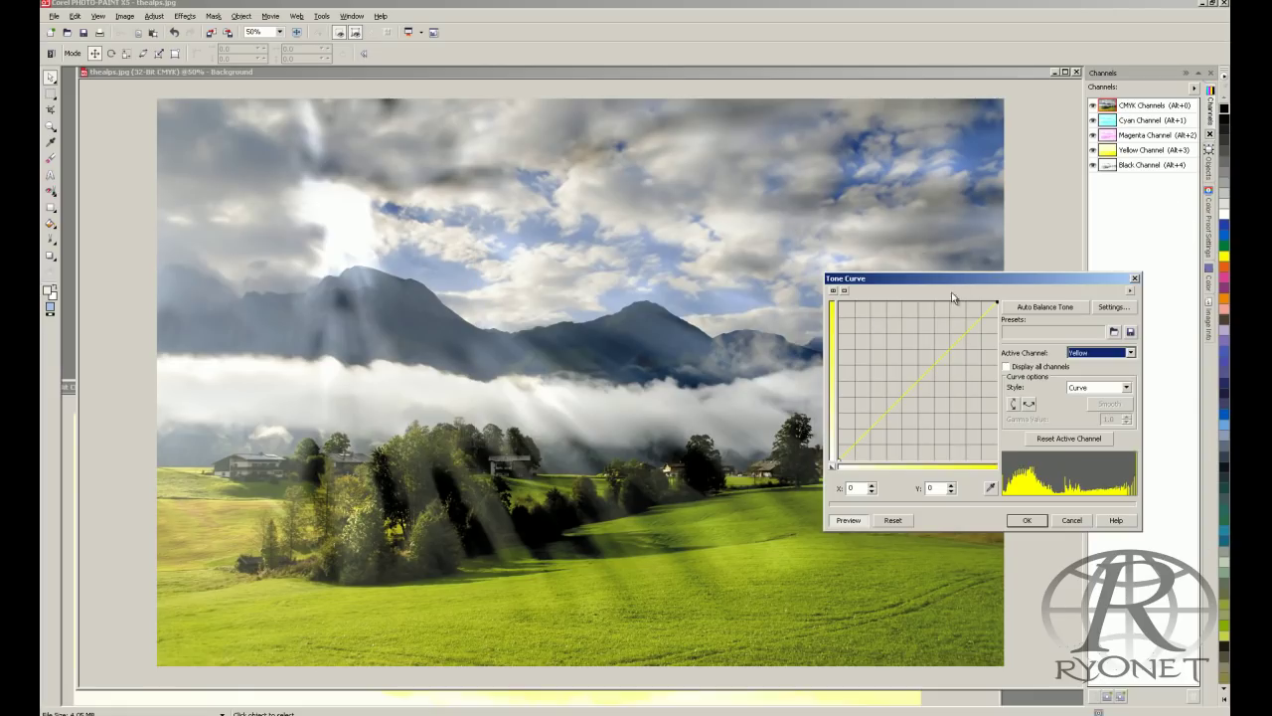
{"action": "left_click_drag", "start_coordinate": [933, 368], "coordinate": [916, 348]}
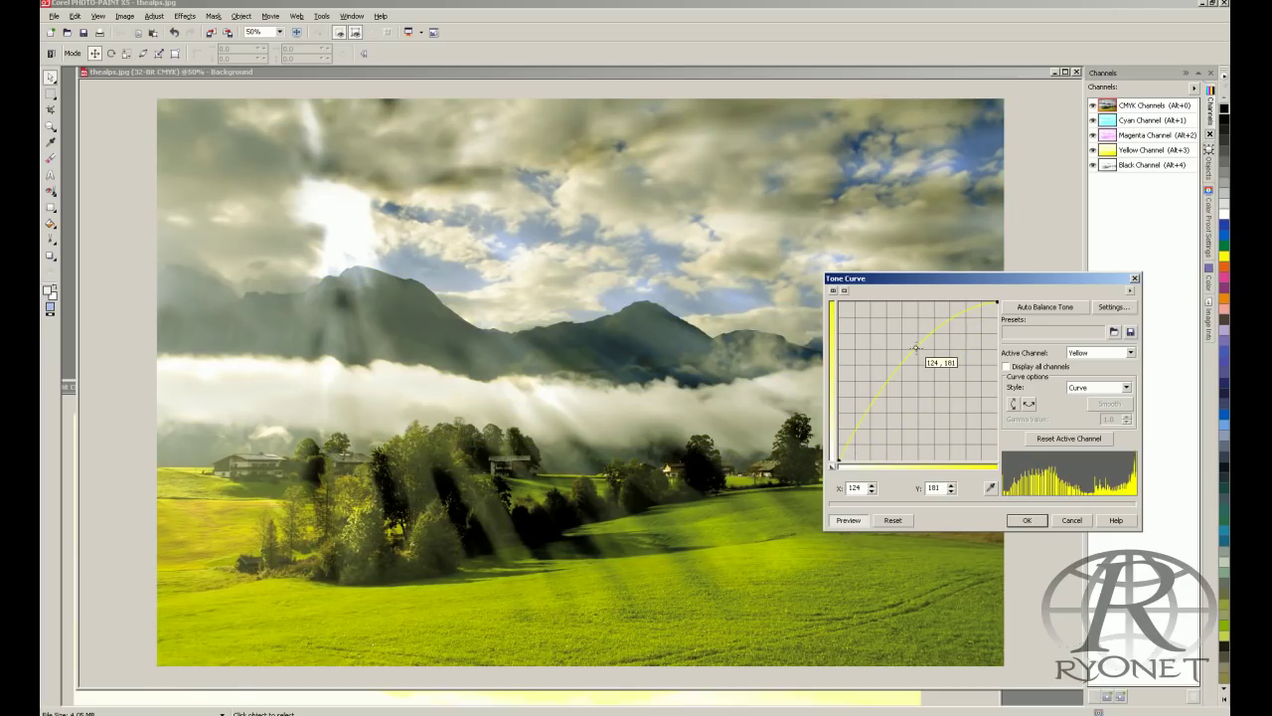
{"action": "left_click_drag", "start_coordinate": [915, 348], "coordinate": [952, 332]}
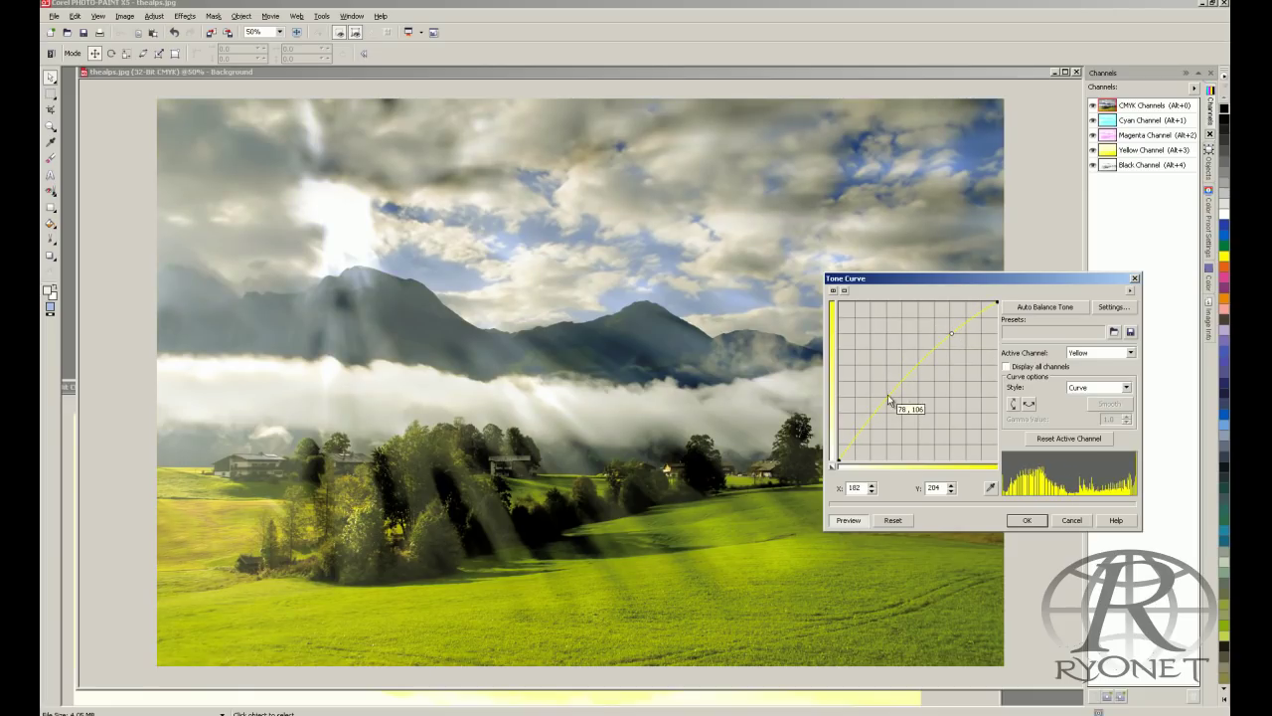
{"action": "left_click_drag", "start_coordinate": [890, 400], "coordinate": [893, 406]}
{"action": "left_click_drag", "start_coordinate": [951, 333], "coordinate": [956, 338]}
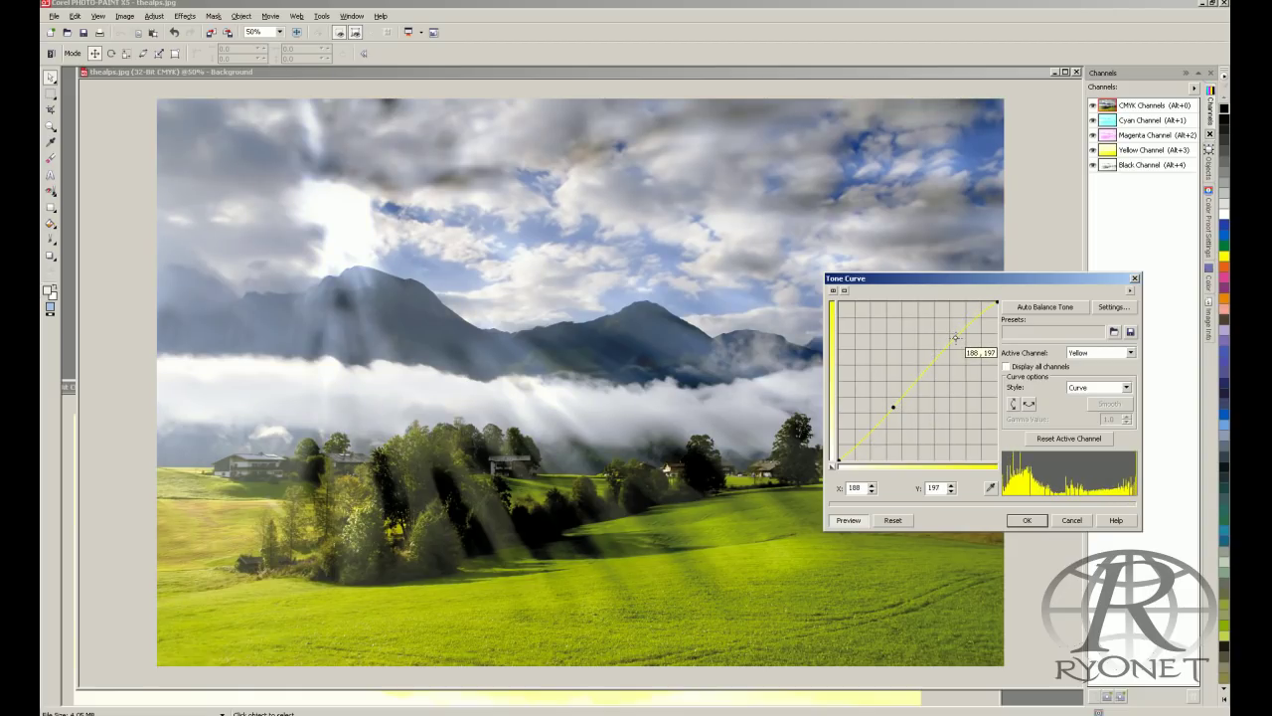
{"action": "left_click", "coordinate": [1080, 522]}
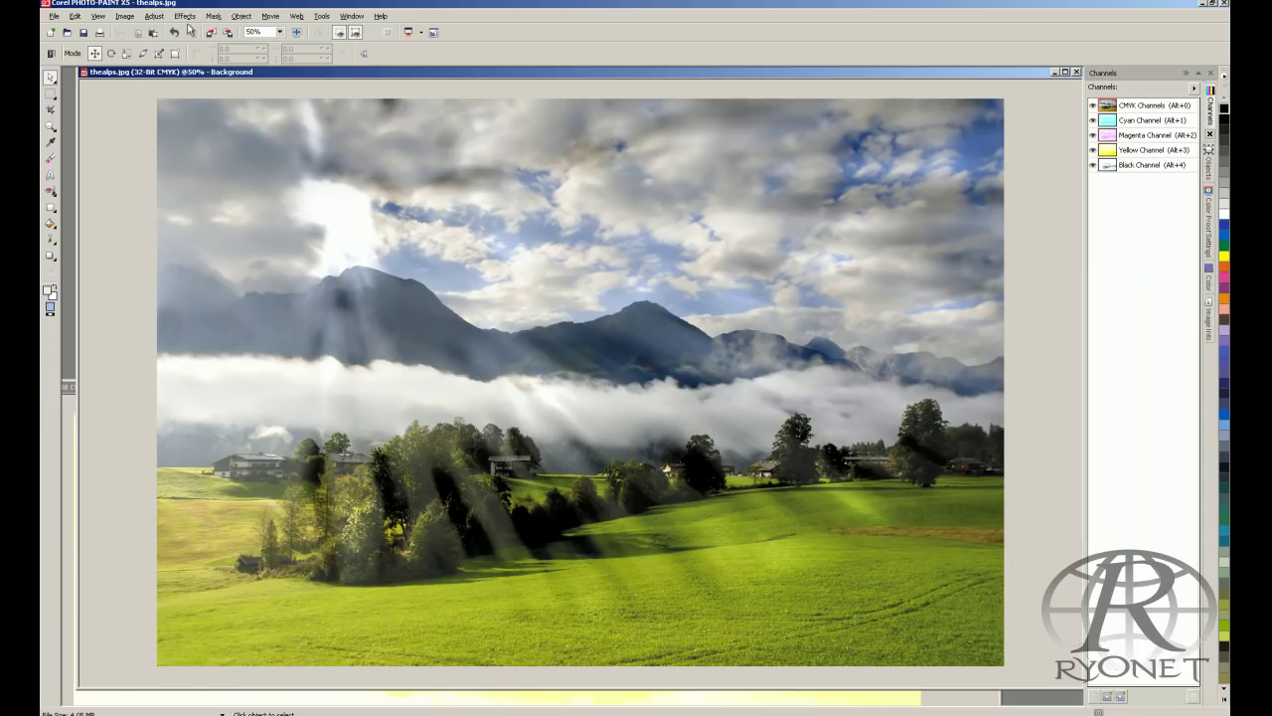
- Try slightly raising the Black channel's tone curve in thealps.jpg, and discard the adjustment
{"action": "left_click", "coordinate": [155, 17]}
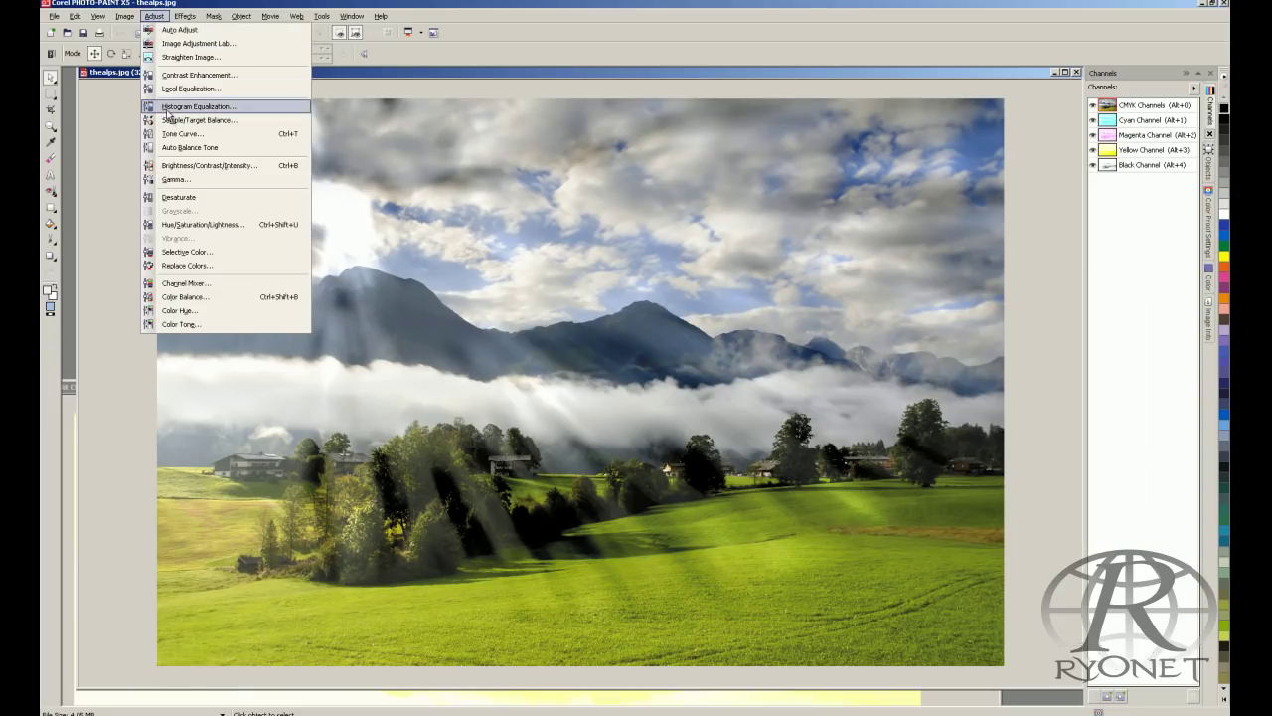
{"action": "left_click", "coordinate": [171, 135]}
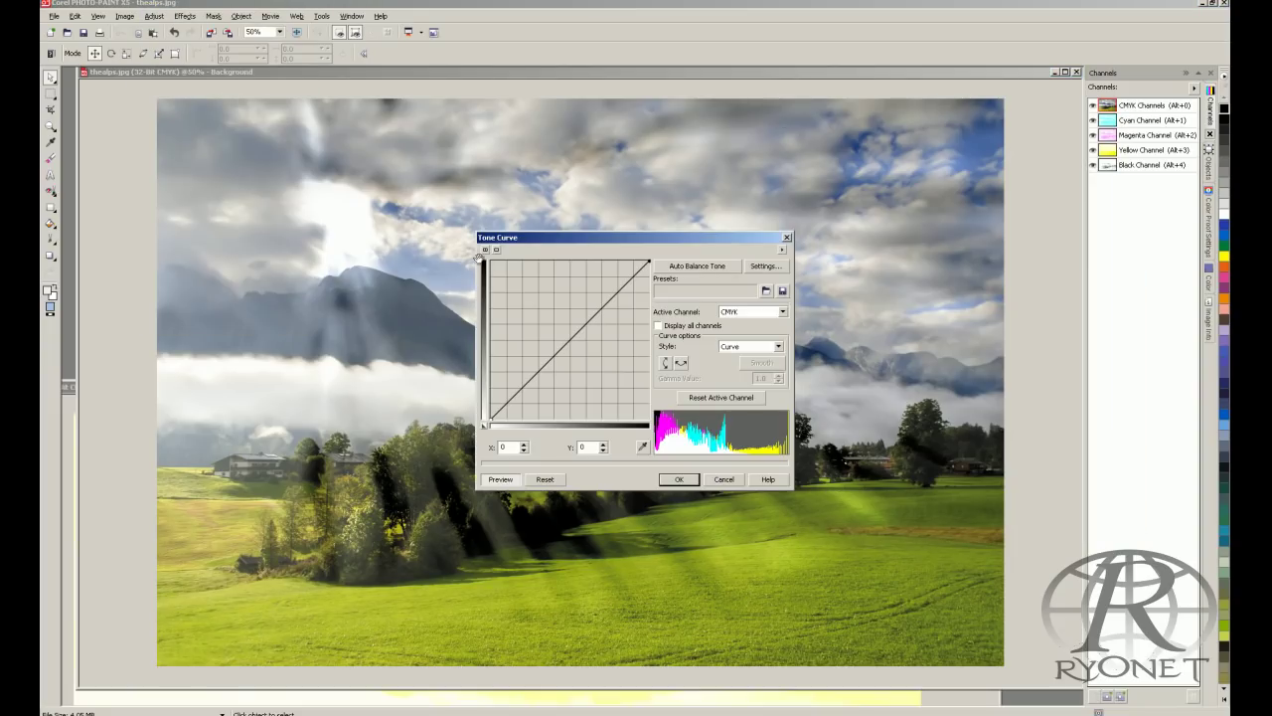
{"action": "left_click", "coordinate": [783, 313]}
{"action": "left_click", "coordinate": [766, 354]}
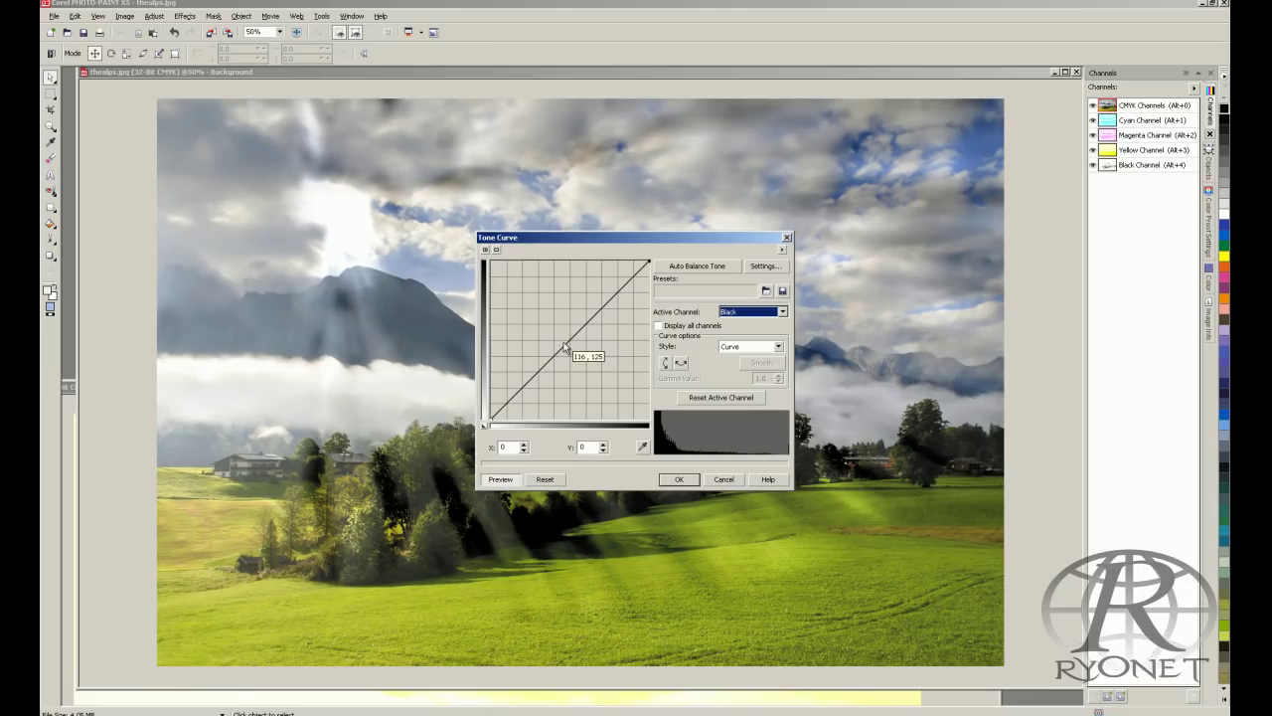
{"action": "mouse_move", "coordinate": [587, 332]}
{"action": "left_mouse_down"}
{"action": "mouse_move", "coordinate": [581, 311]}
{"action": "mouse_move", "coordinate": [585, 328]}
{"action": "left_mouse_up"}
{"action": "left_click", "coordinate": [726, 480]}
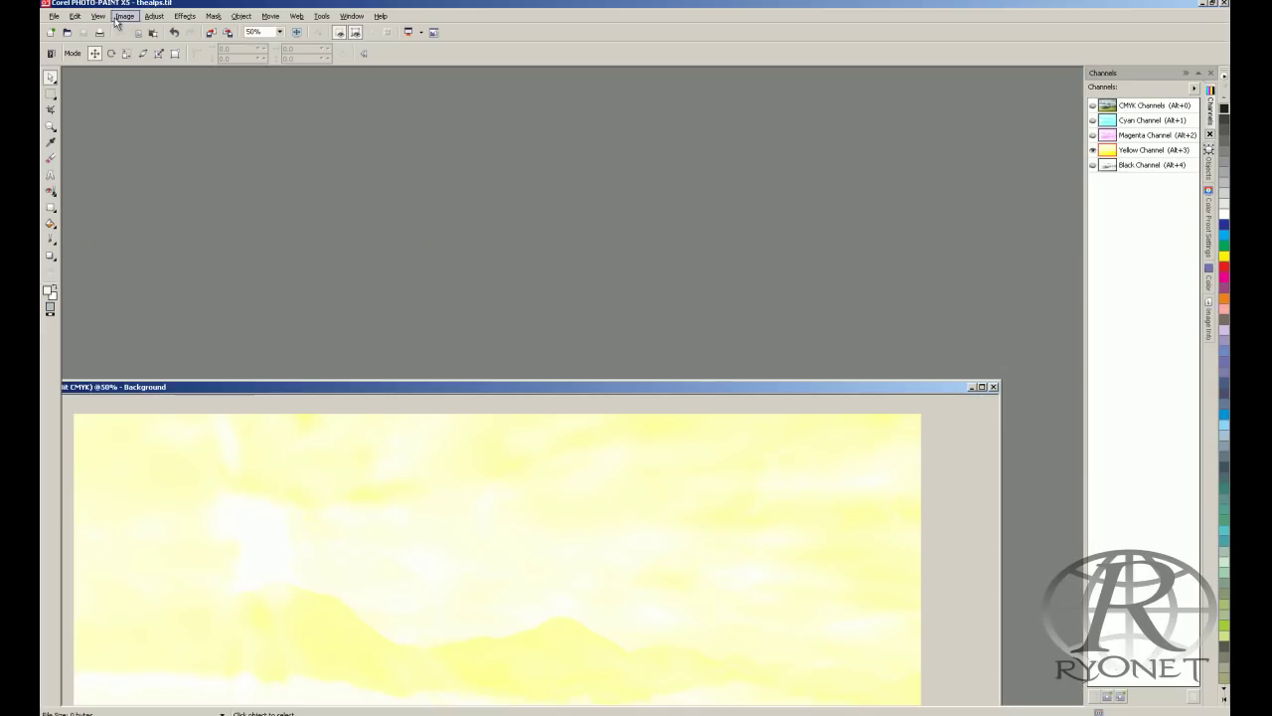
- Open Copy of thealps.jpg and assign the default Apple RGB profile in place of its missing color profile
{"action": "left_click", "coordinate": [54, 16]}
{"action": "left_click", "coordinate": [526, 257]}
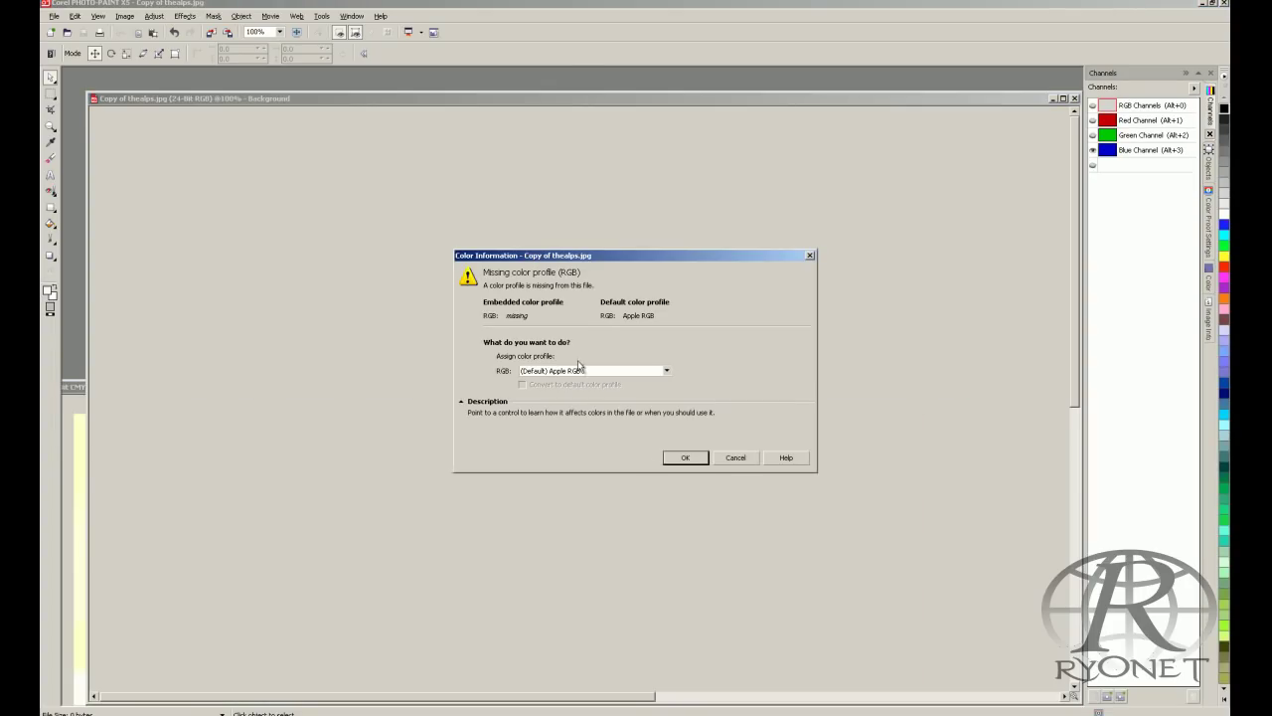
{"action": "left_click", "coordinate": [687, 460]}
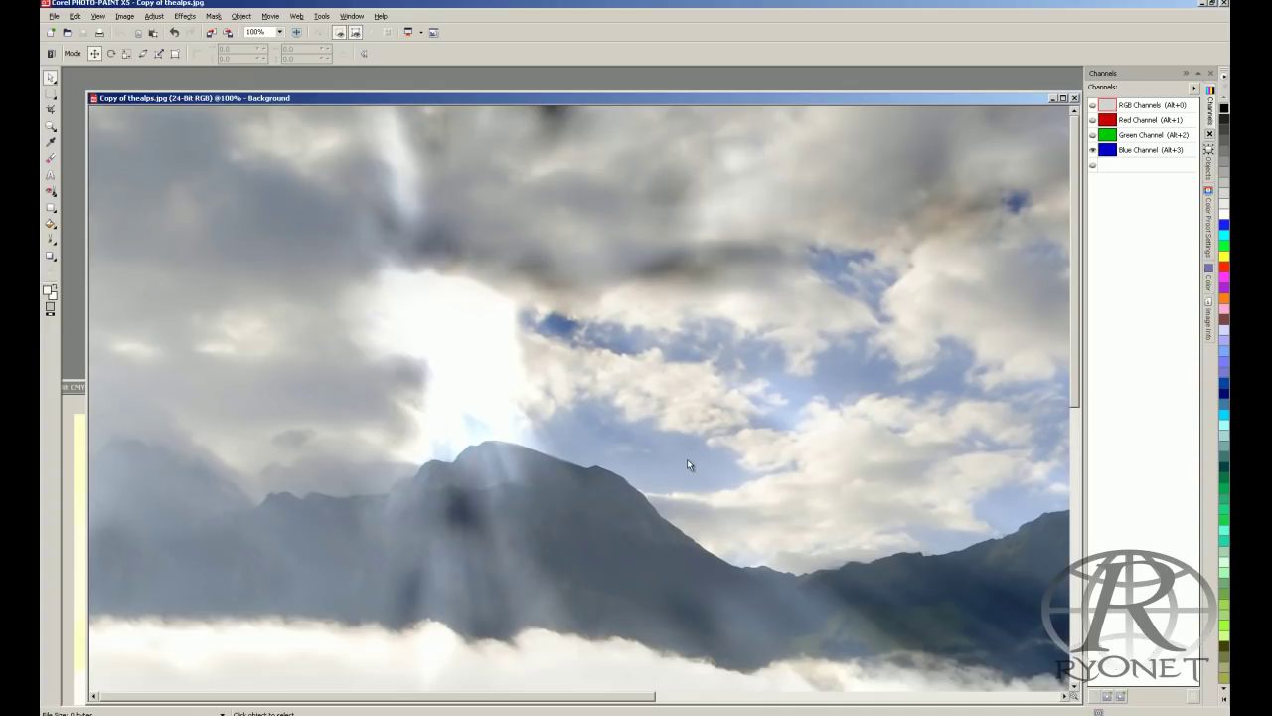
{"action": "left_click", "coordinate": [279, 31]}
{"action": "left_click", "coordinate": [252, 115]}
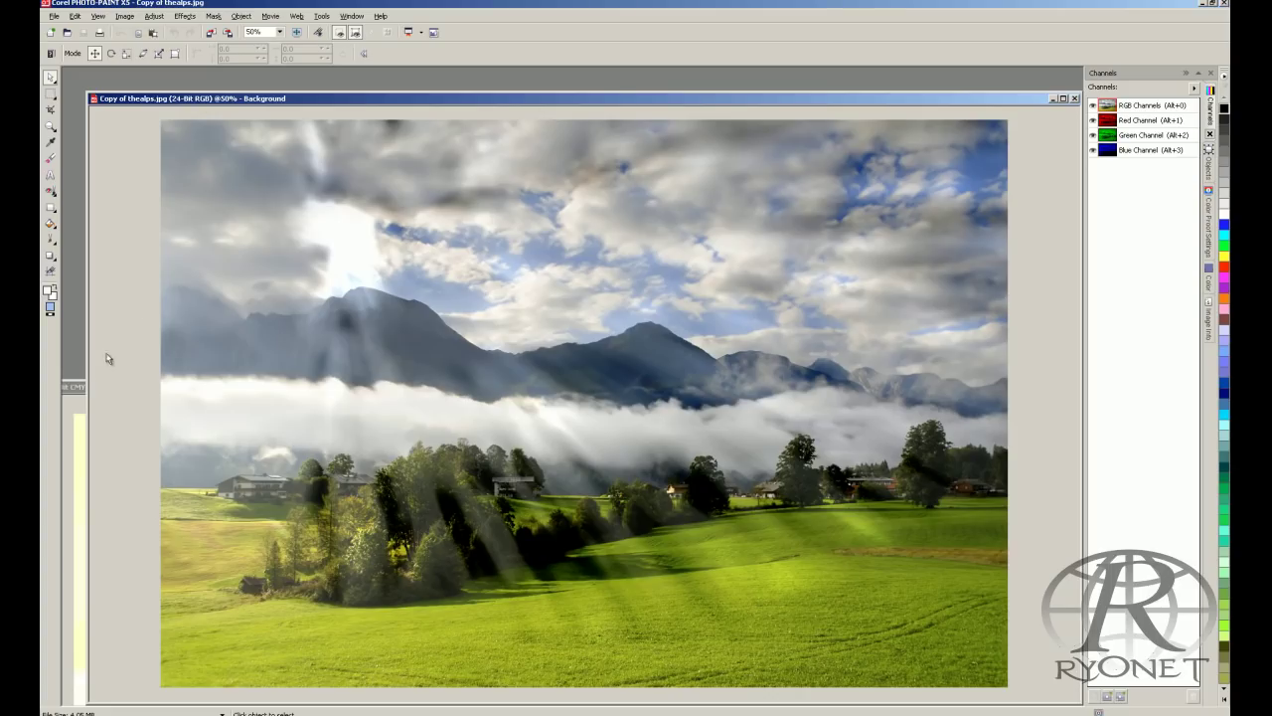
- Bring thealps.tif to the front, inspect its black channel and return to the composite CMYK channels
{"action": "left_click_drag", "start_coordinate": [79, 392], "coordinate": [159, 90]}
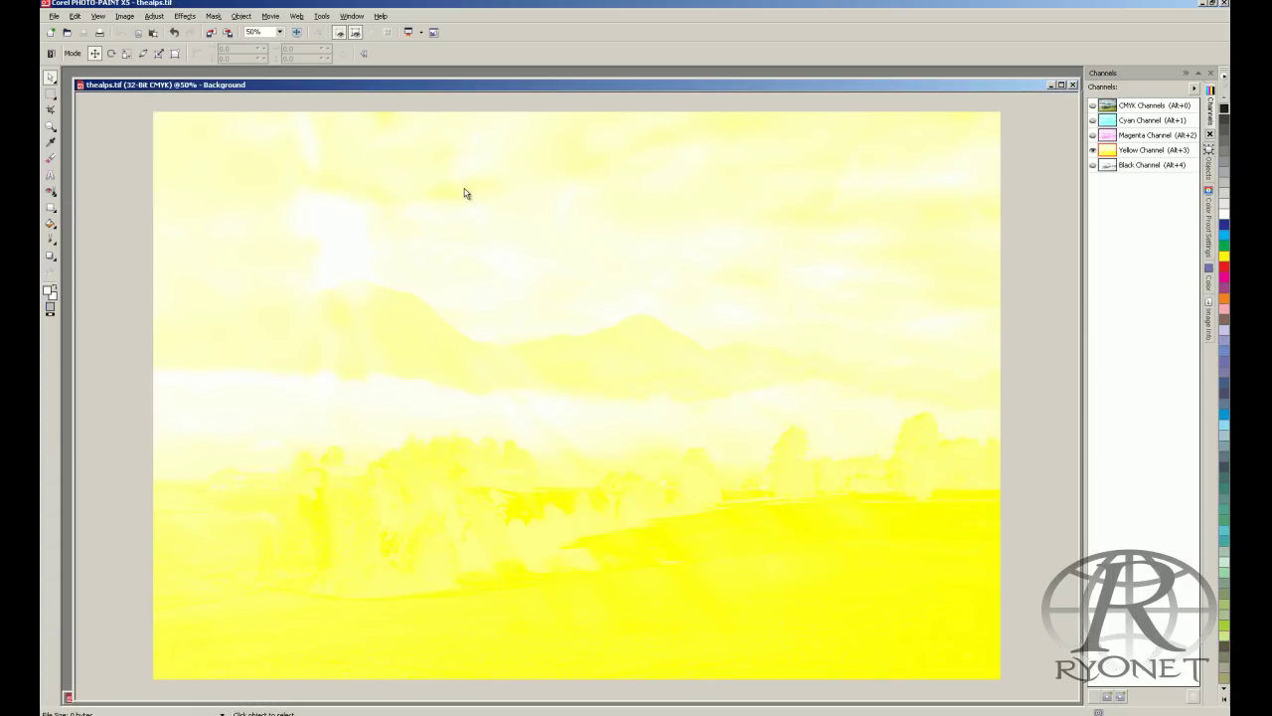
{"action": "left_click", "coordinate": [1133, 166]}
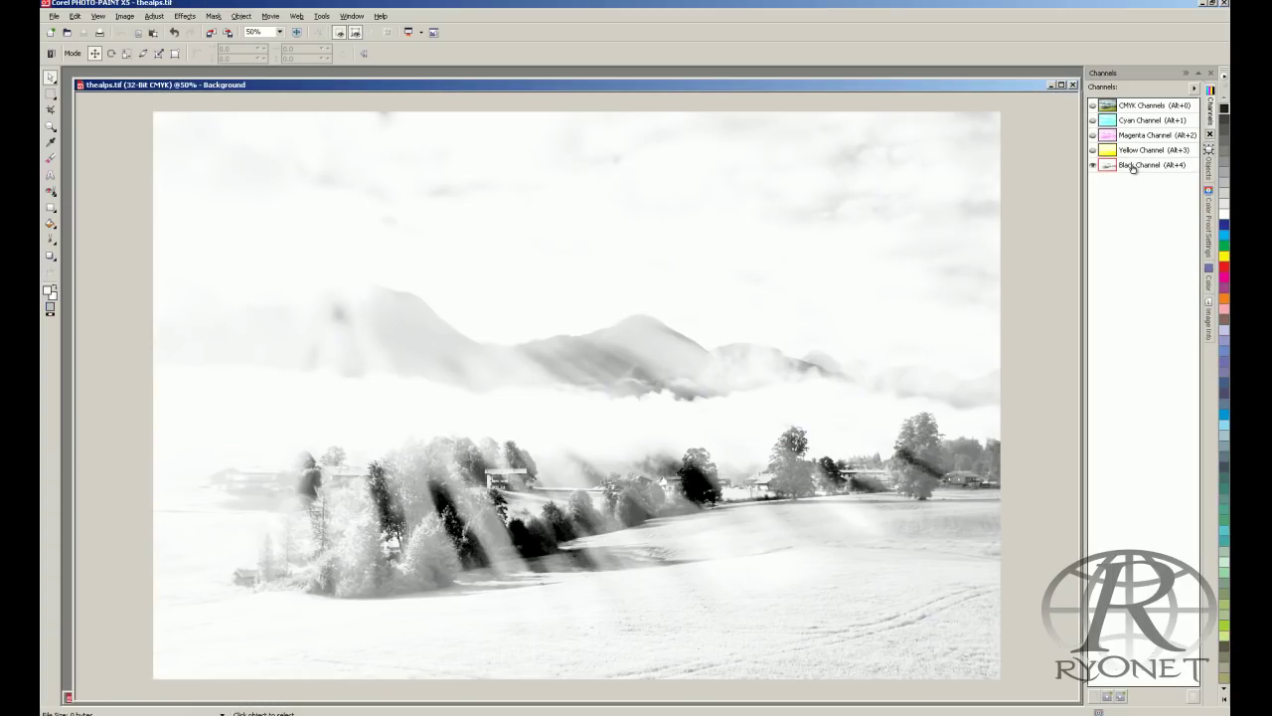
{"action": "left_click", "coordinate": [1129, 113]}
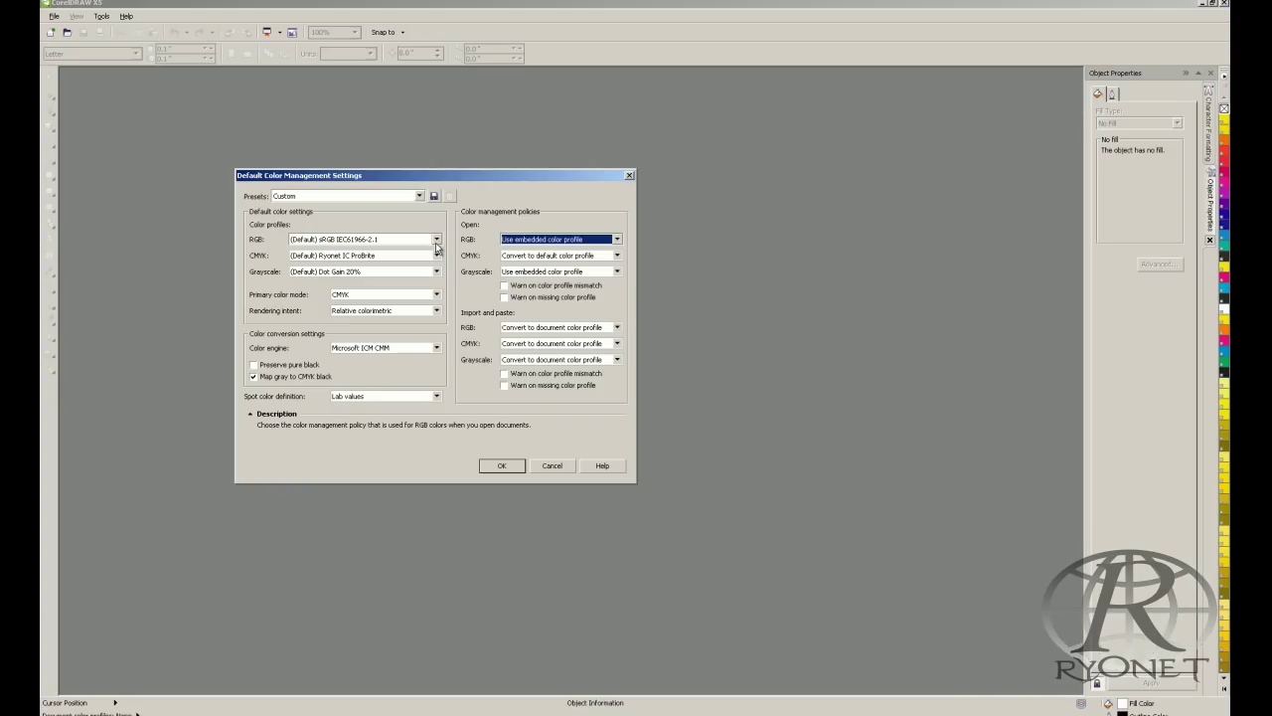
- In CorelDRAW, set the default RGB profile to Apple RGB and the primary color mode to CMYK, and create a 15 by 18 inch CMYK document
{"action": "left_click", "coordinate": [435, 243]}
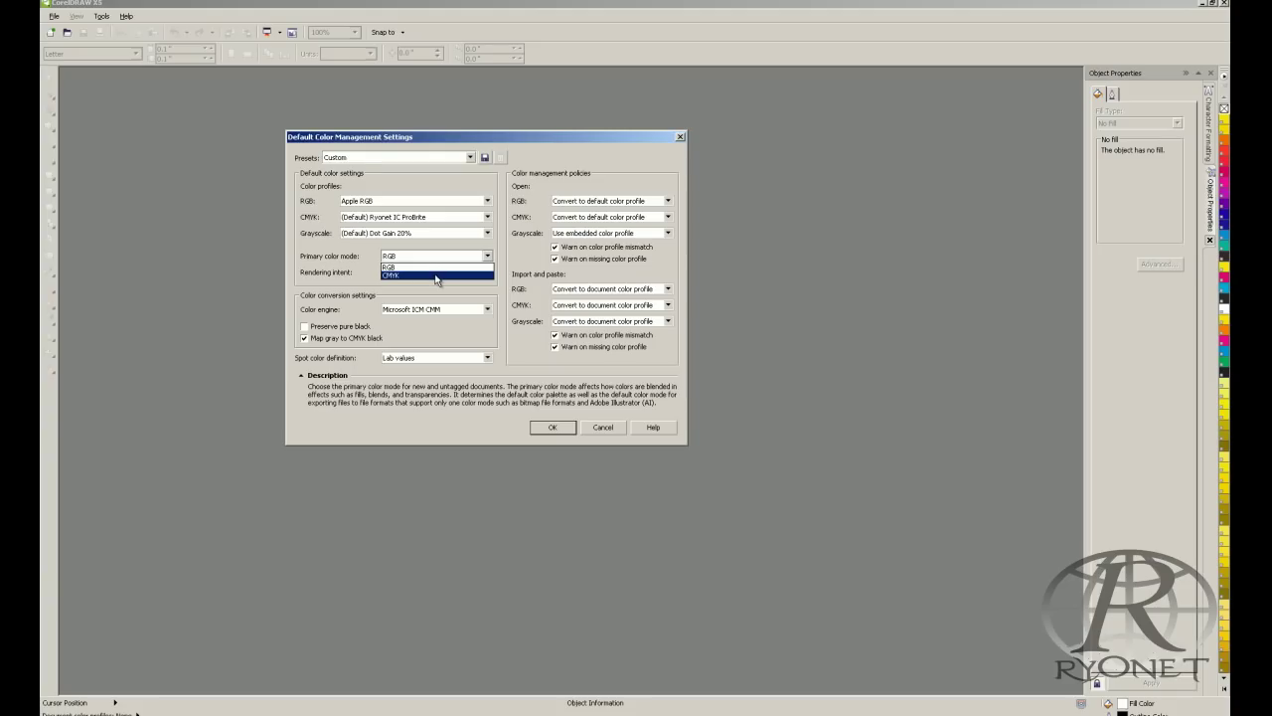
{"action": "left_click", "coordinate": [436, 275]}
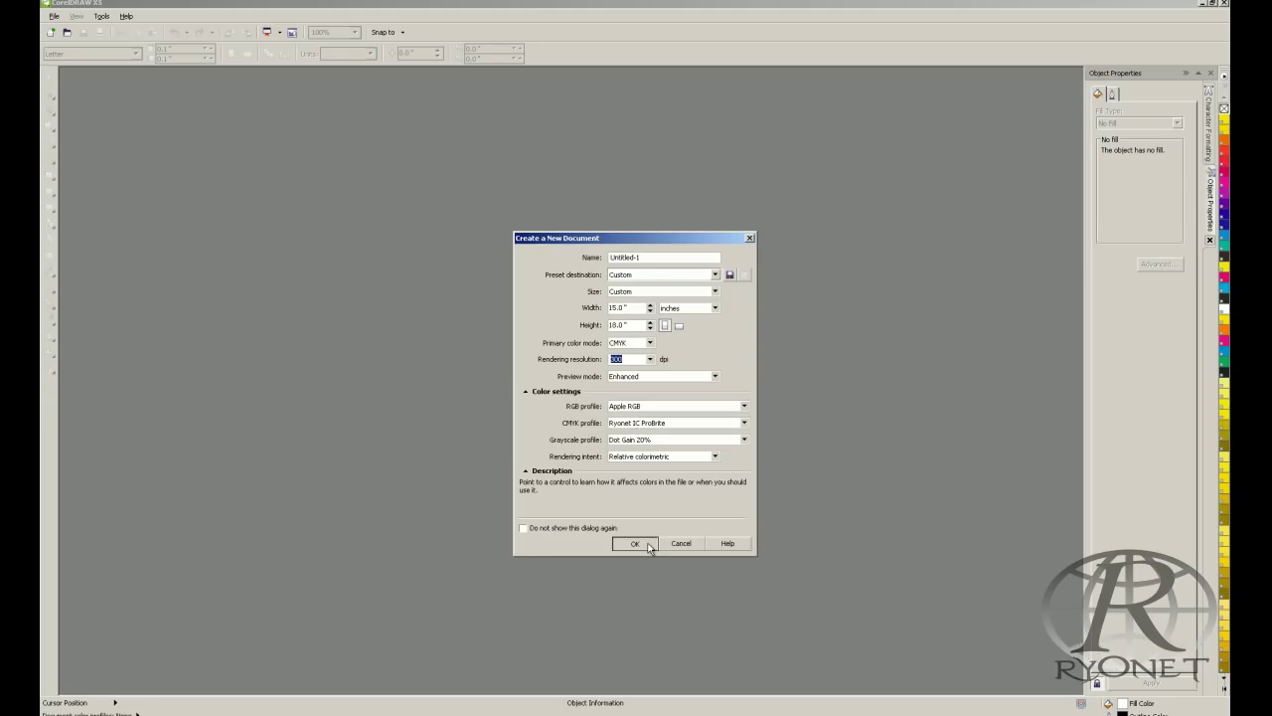
{"action": "left_click", "coordinate": [635, 544]}
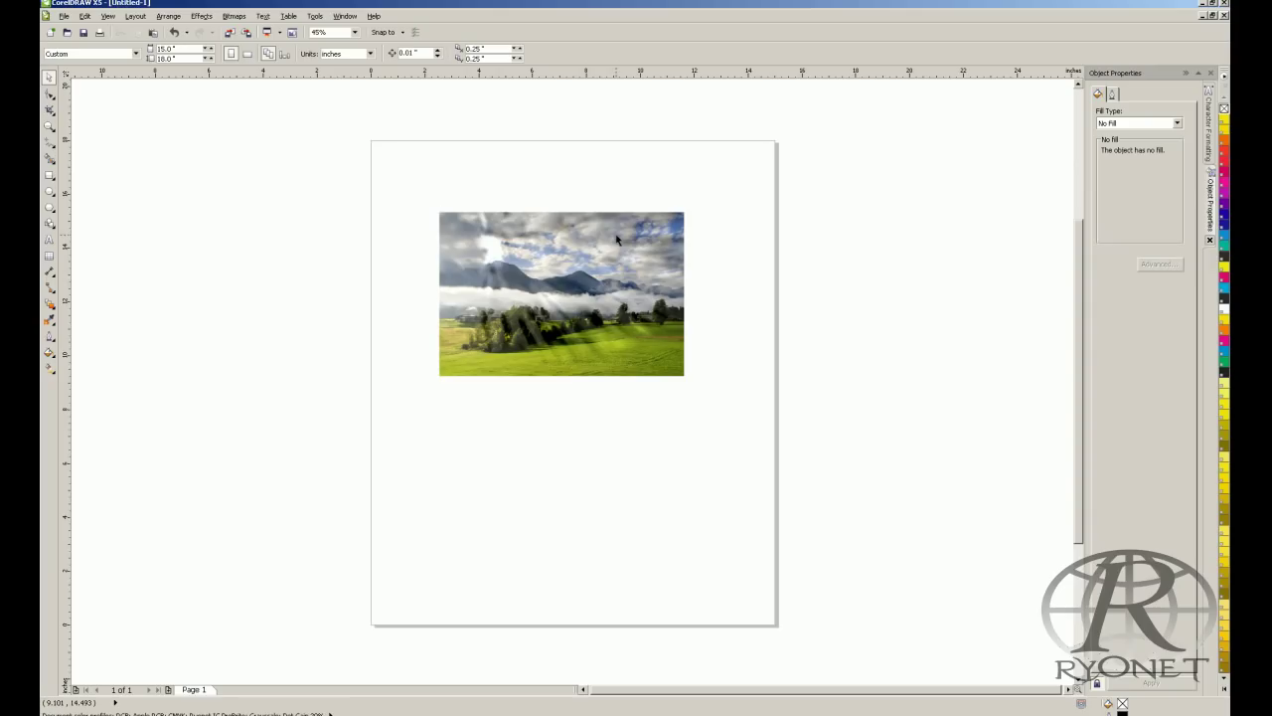
- Check in the list of color palettes that the Document Palette and the CMYK palette are displayed
{"action": "left_click", "coordinate": [315, 16]}
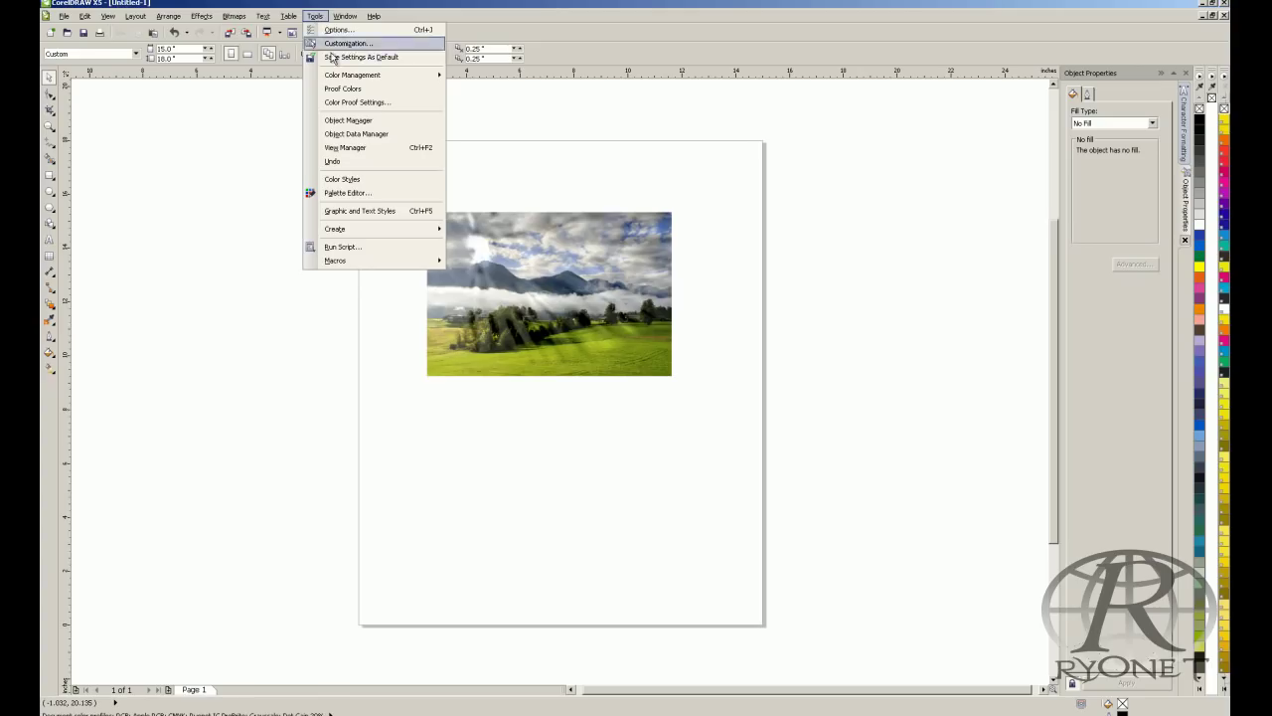
{"action": "mouse_move", "coordinate": [345, 21]}
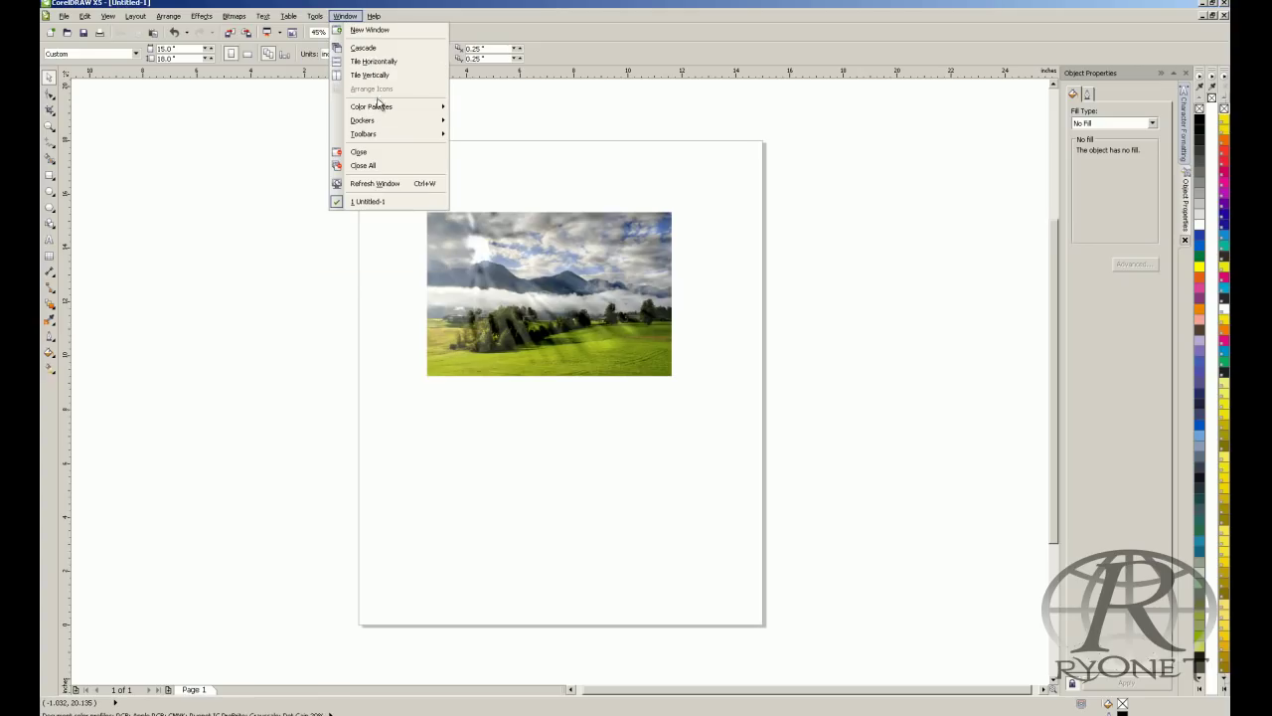
{"action": "mouse_move", "coordinate": [379, 111]}
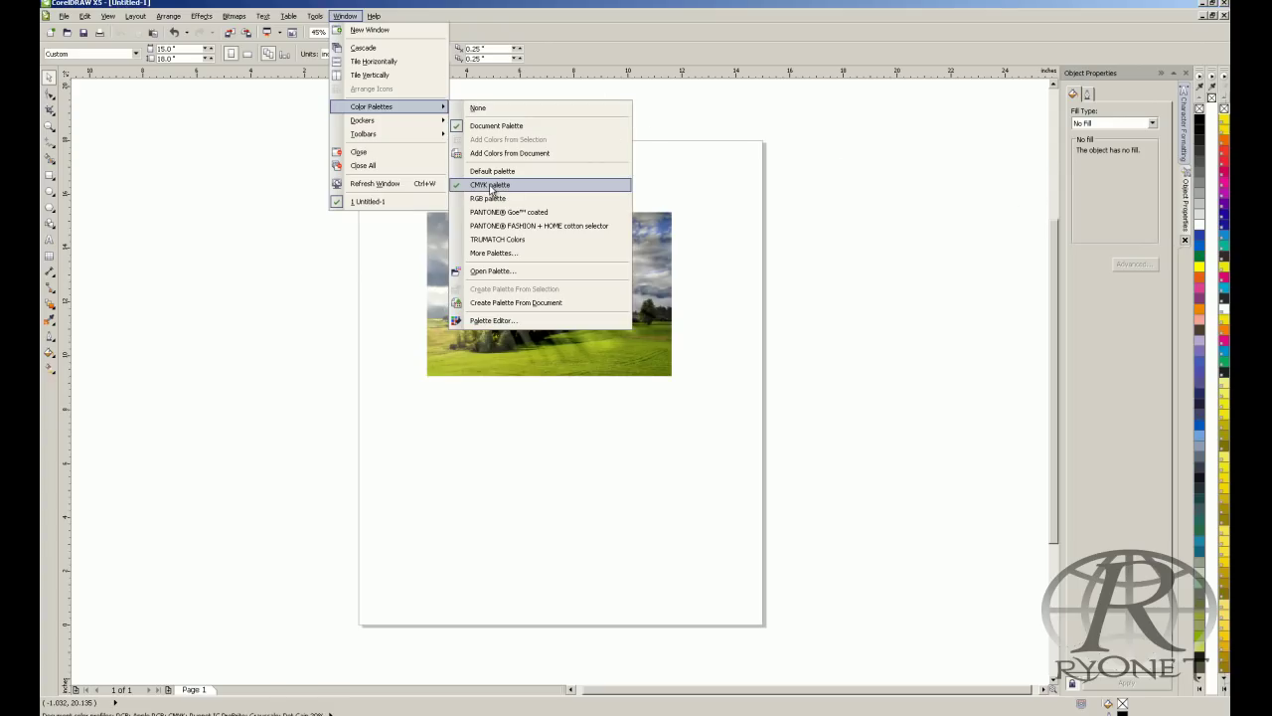
{"action": "left_click", "coordinate": [496, 125]}
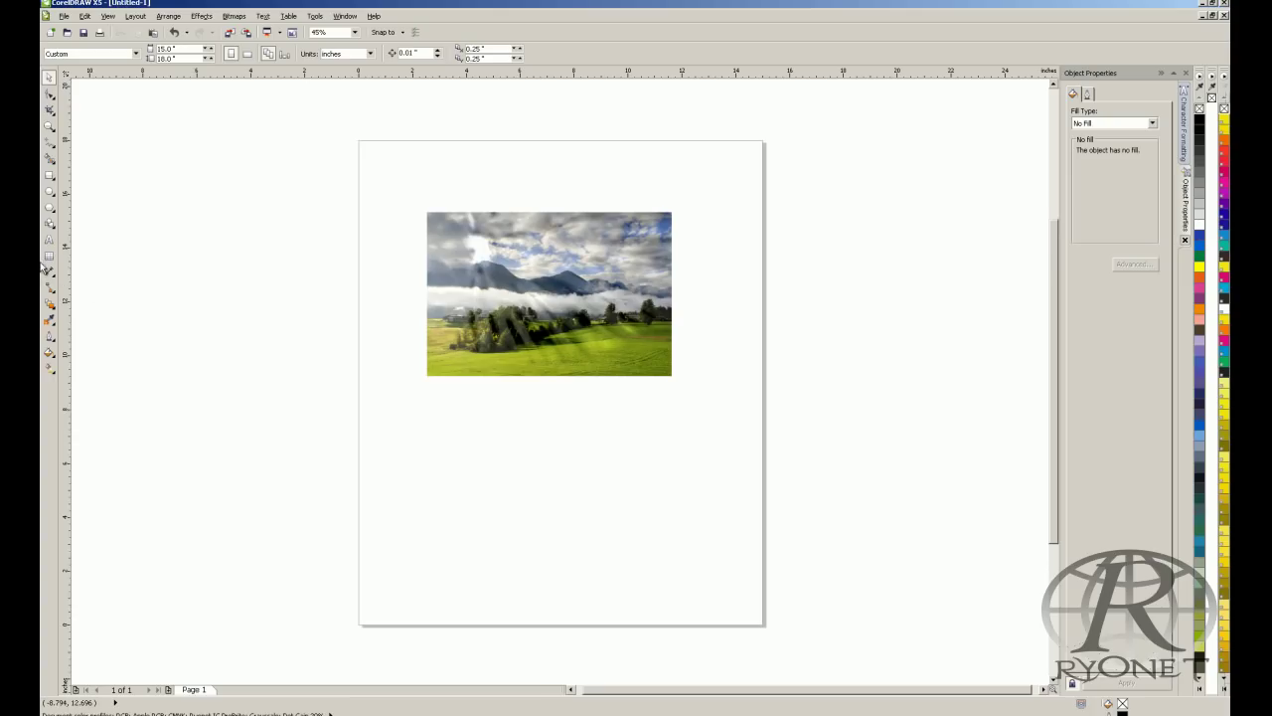
- Add the black Arial text "Ryonet" below the landscape picture, enlarge it to about 78 pt and move it over the picture's lower edge
{"action": "left_click", "coordinate": [49, 240]}
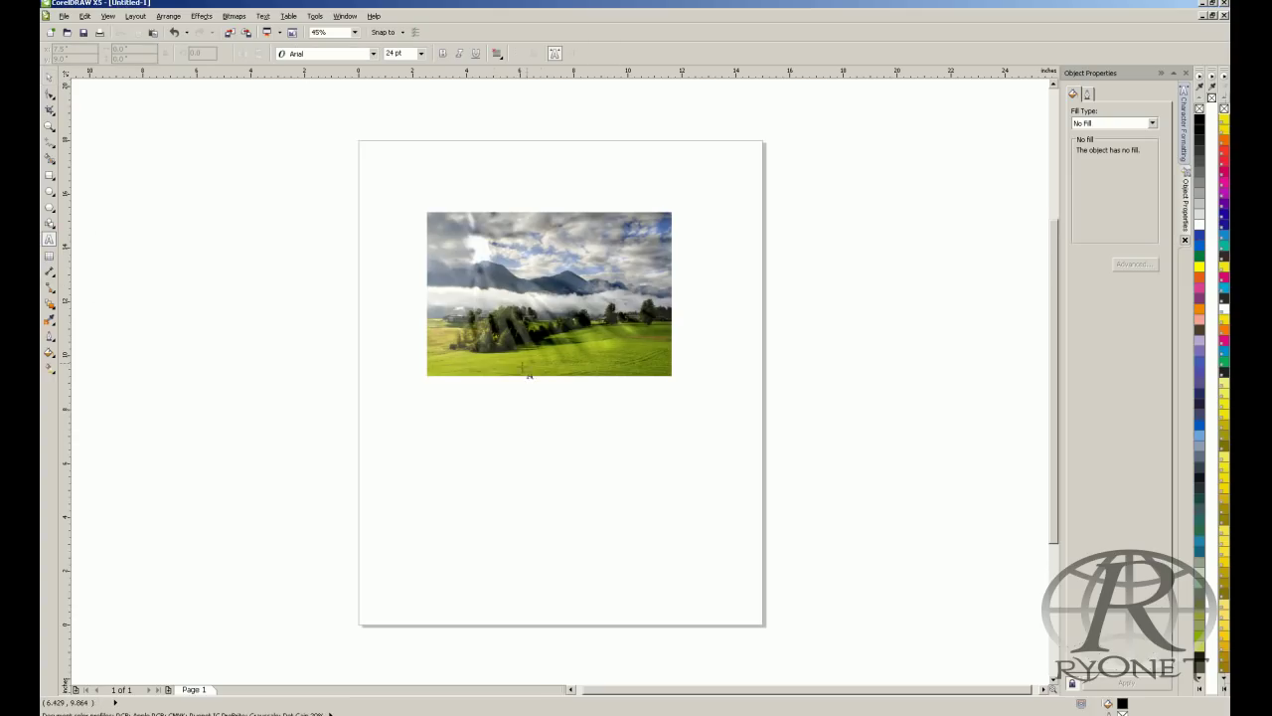
{"action": "left_click", "coordinate": [468, 404]}
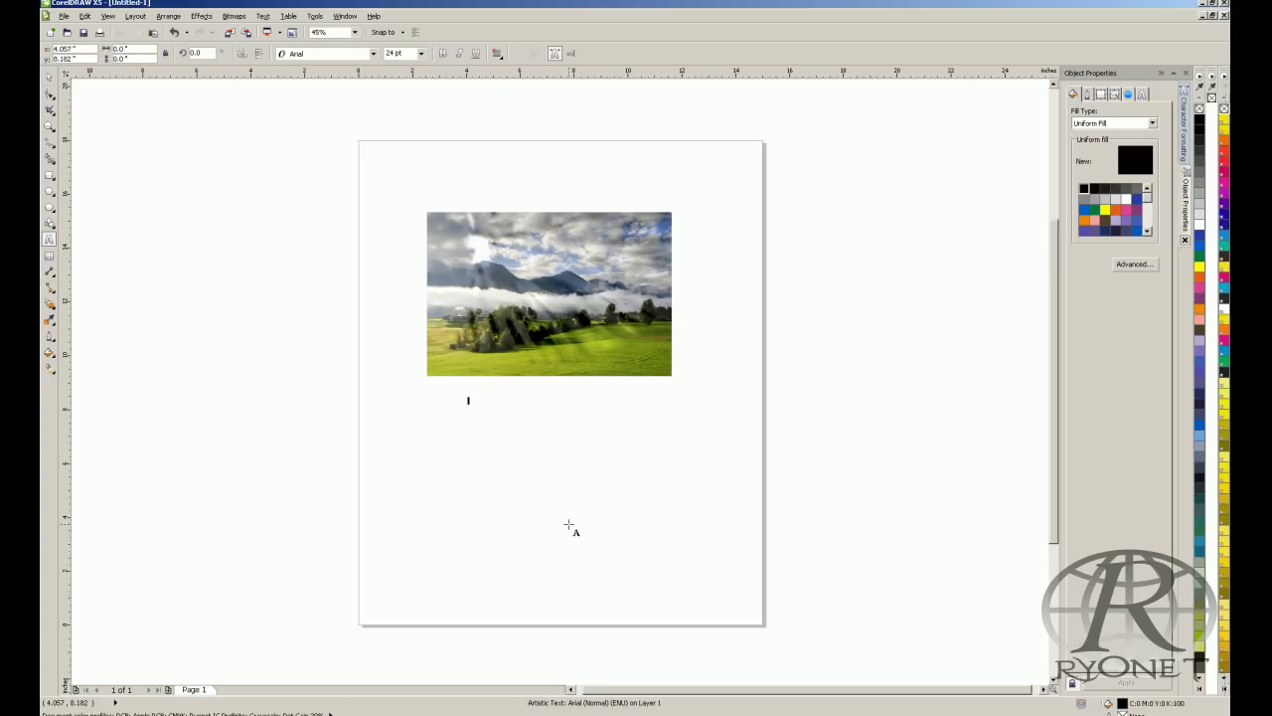
{"action": "type", "text": "Ryonet"}
{"action": "left_click_drag", "start_coordinate": [500, 397], "coordinate": [567, 382]}
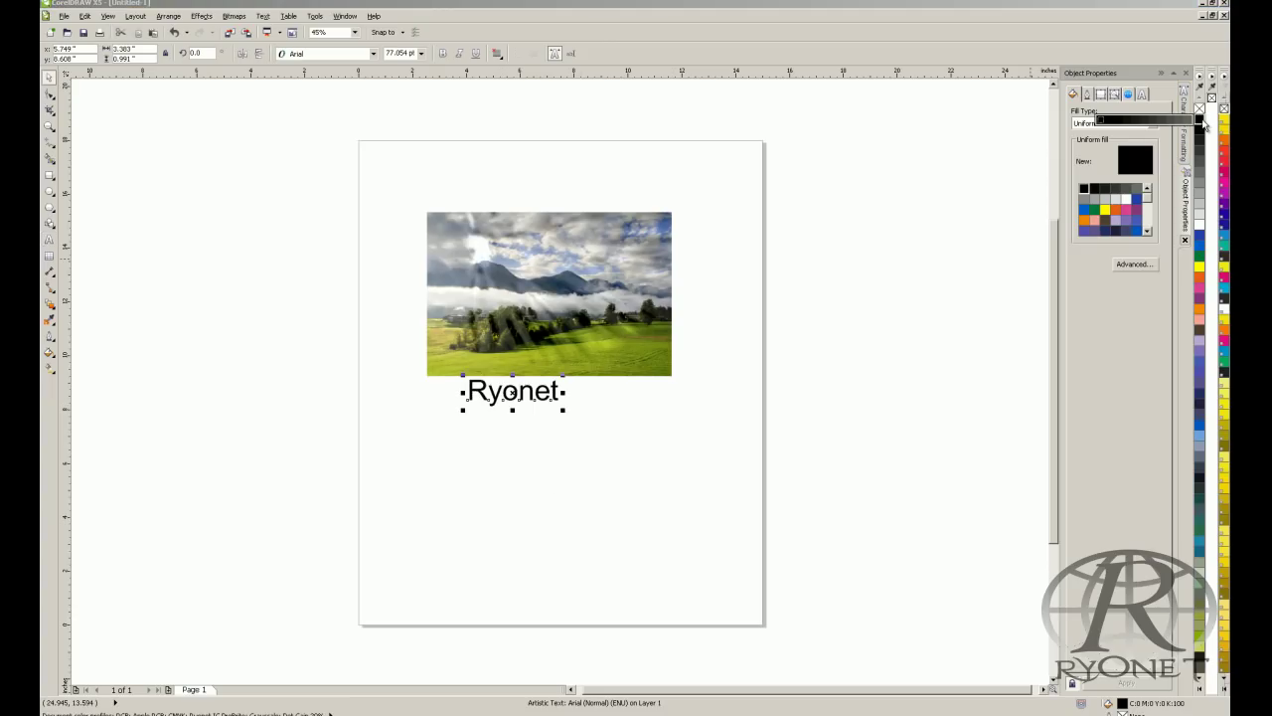
{"action": "left_click_drag", "start_coordinate": [516, 399], "coordinate": [497, 389]}
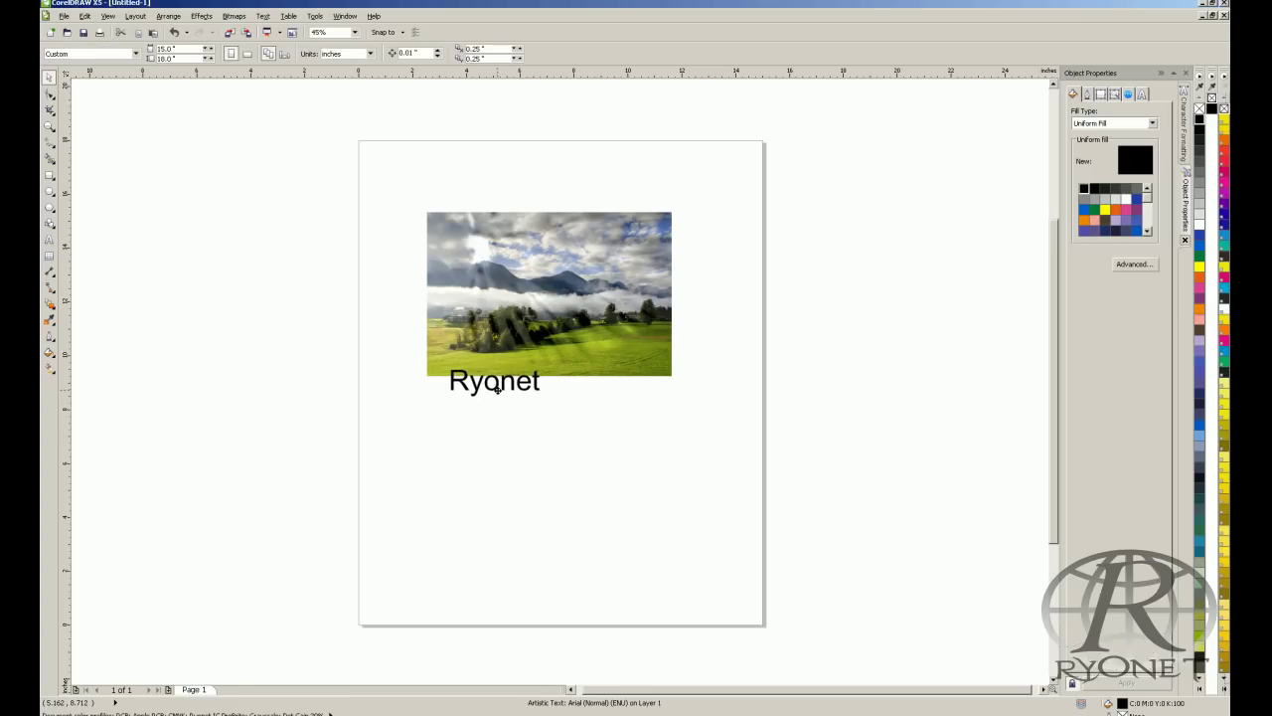
- Open the print settings for the document and review the color options and the CMYK separations
{"action": "key", "text": "ctrl+p"}
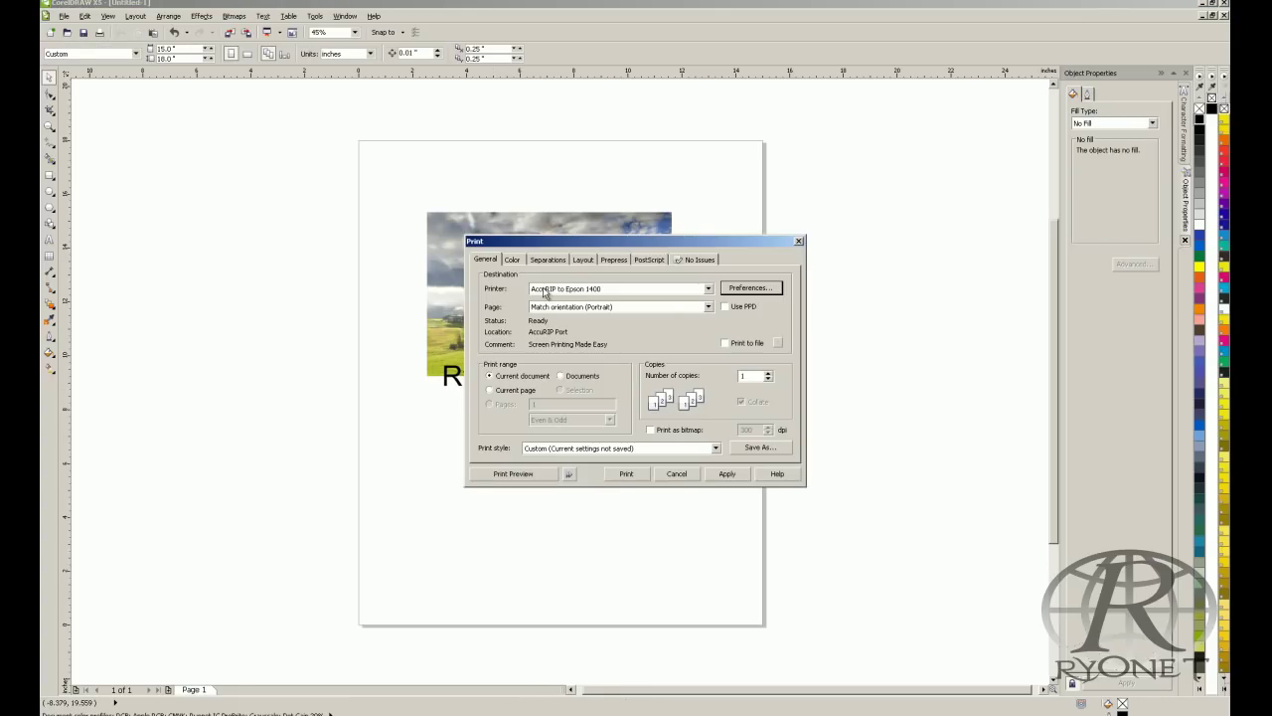
{"action": "left_click", "coordinate": [511, 258]}
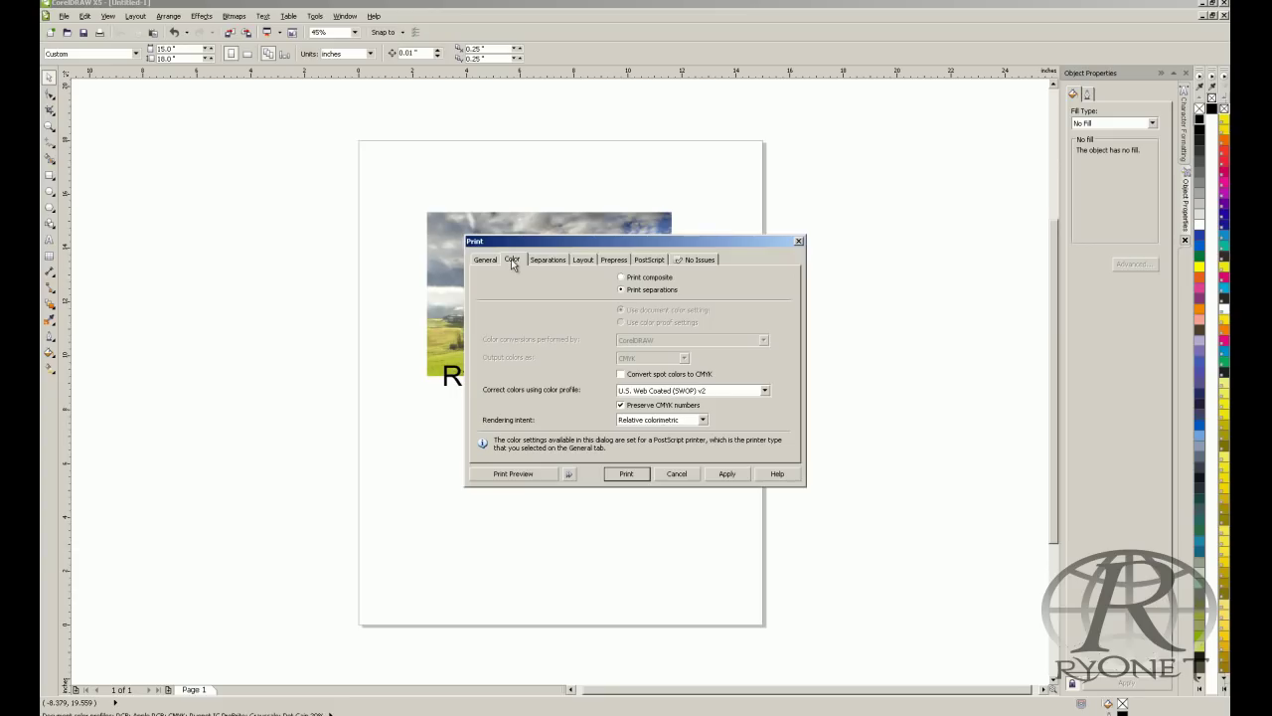
{"action": "left_click", "coordinate": [541, 260]}
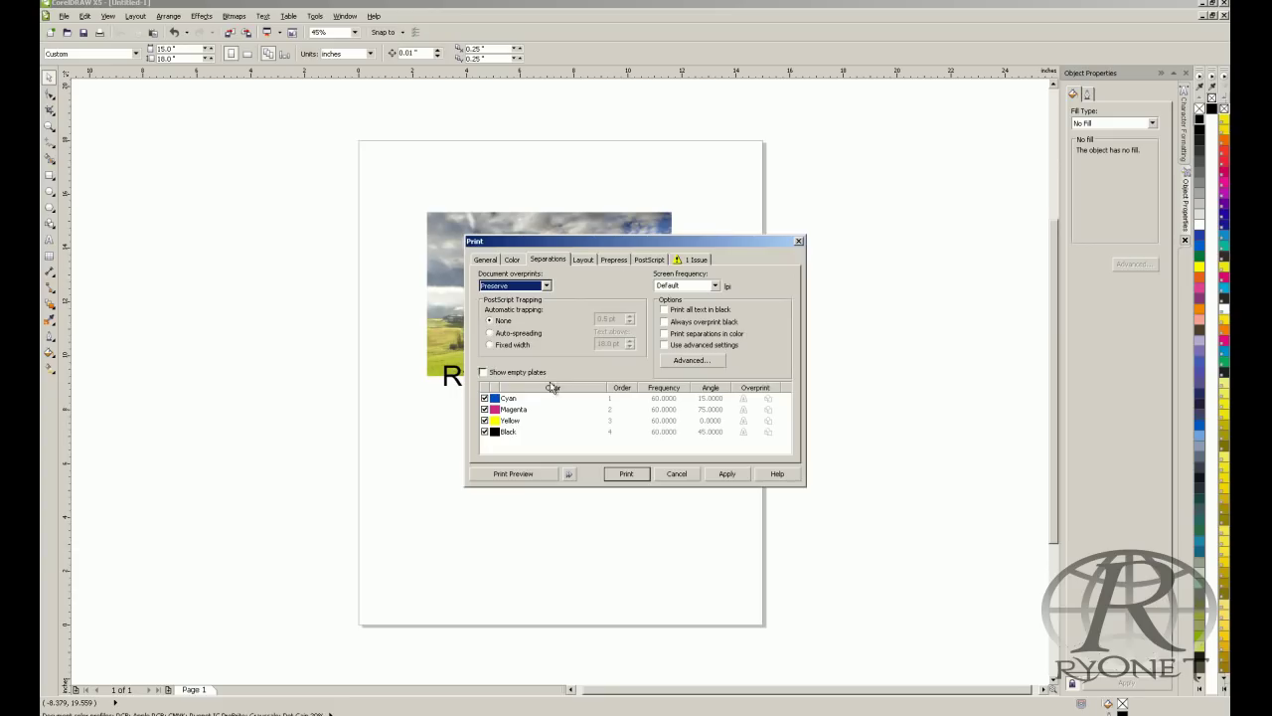
- Preview the print separations and inspect the cyan, magenta, yellow and black plates
{"action": "left_click", "coordinate": [525, 481]}
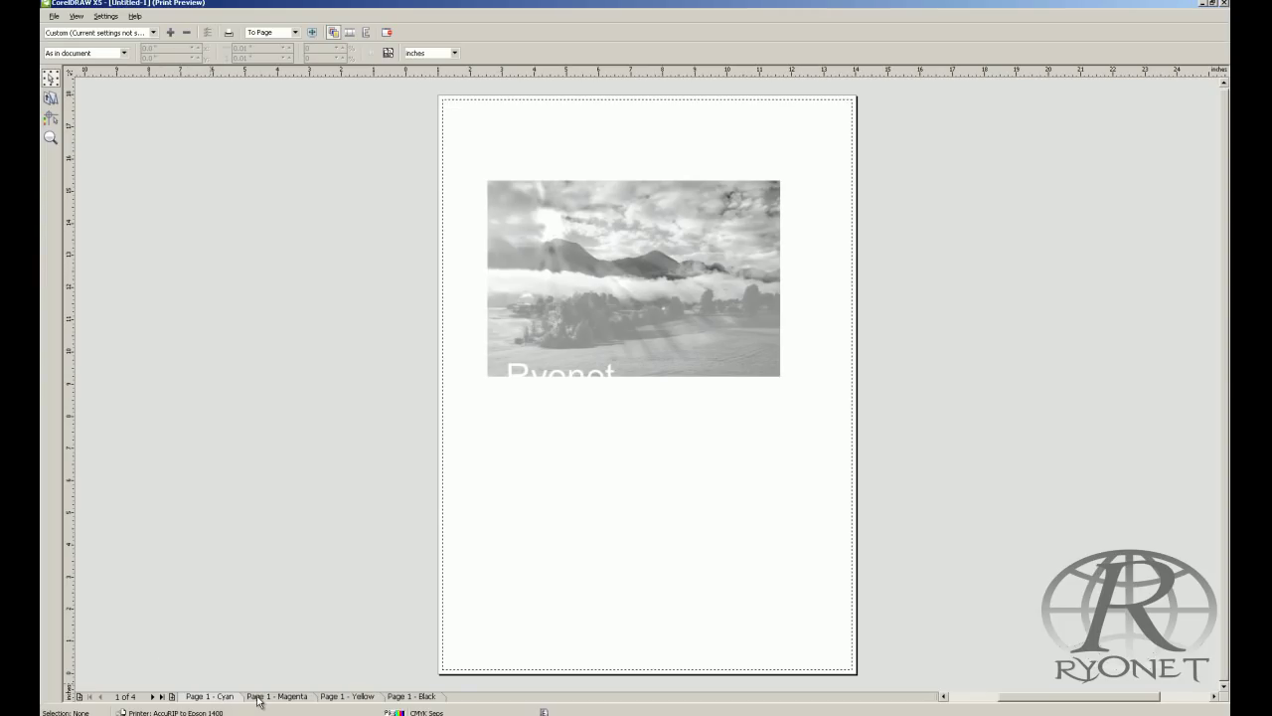
{"action": "left_click", "coordinate": [262, 699]}
{"action": "left_click", "coordinate": [333, 699]}
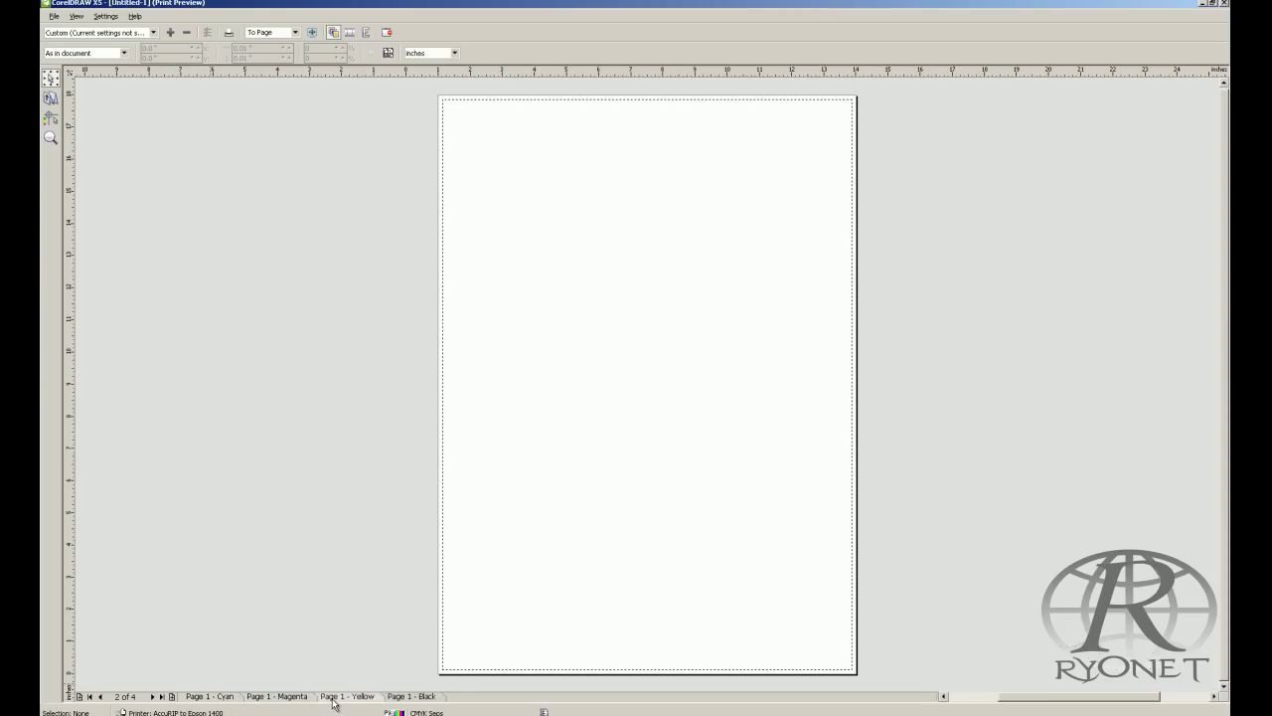
{"action": "left_click", "coordinate": [431, 699]}
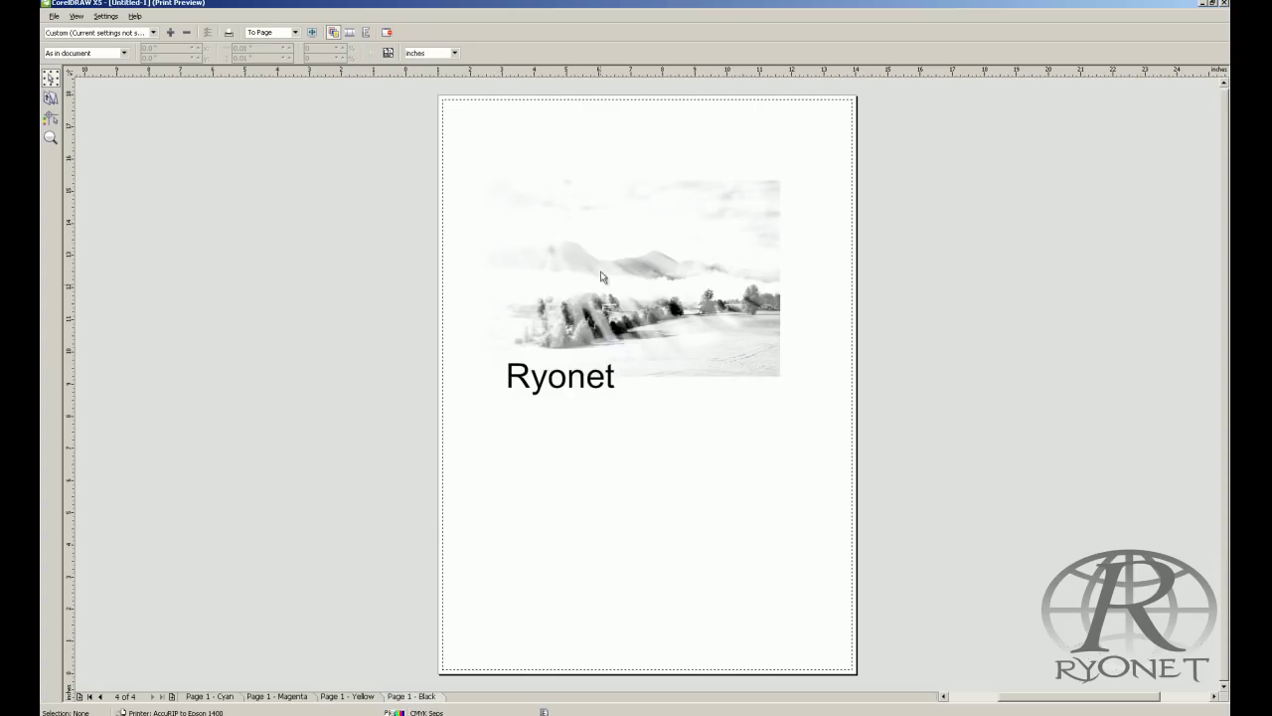